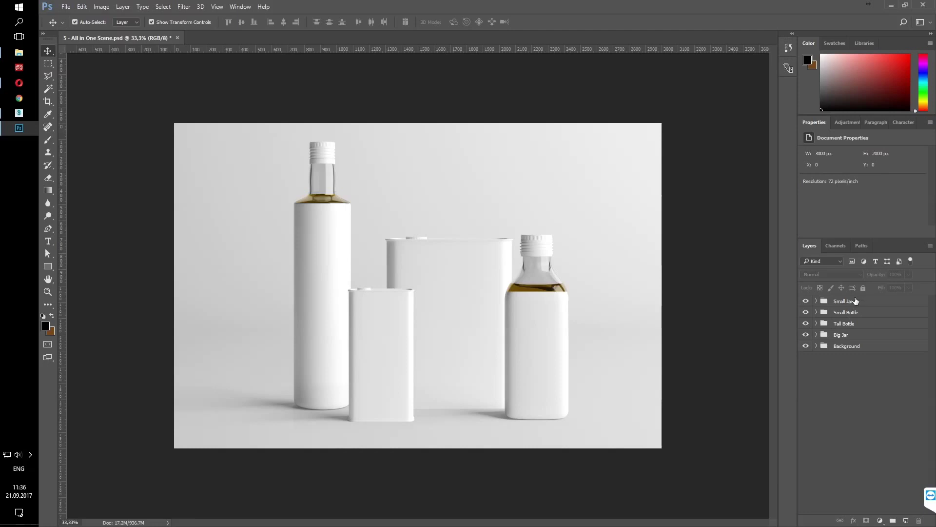
Step: Expand the Small Jar group and toggle its Shadow layer's visibility off and back on to compare
click(854, 301)
click(816, 301)
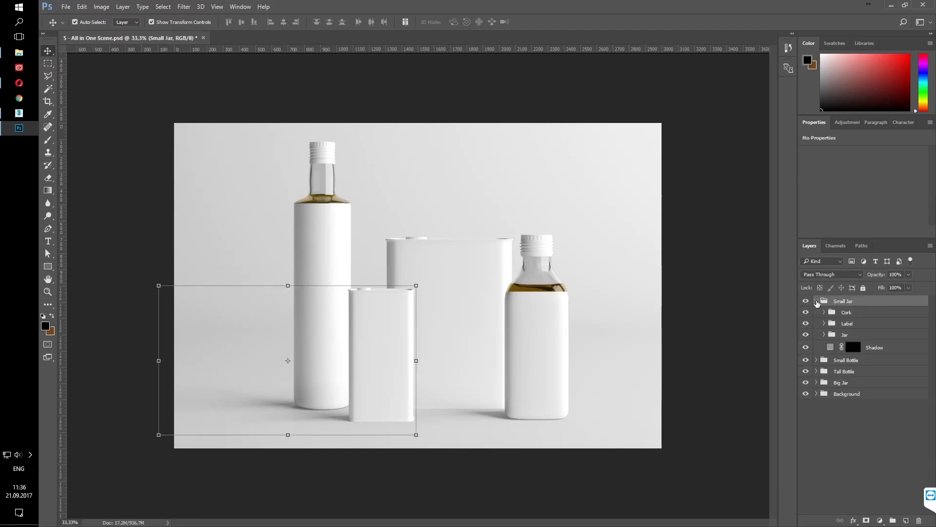
click(880, 348)
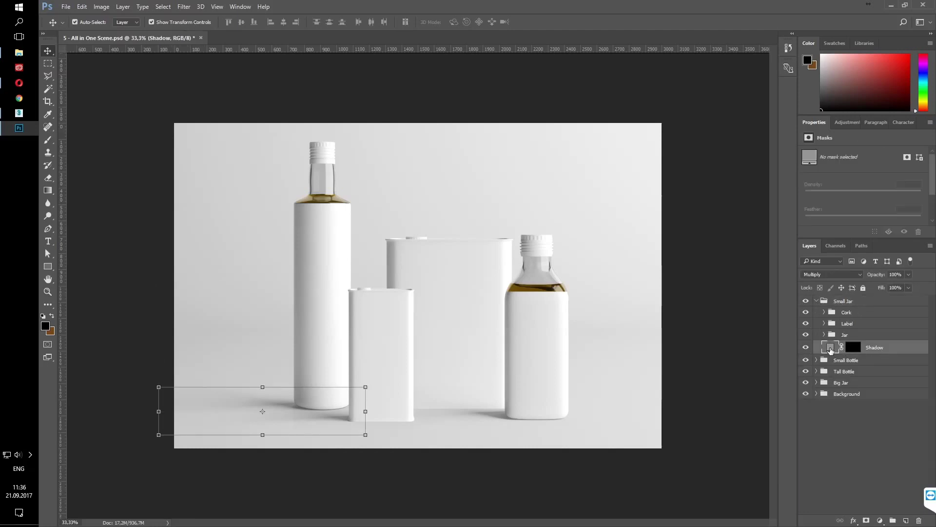
click(806, 347)
click(805, 347)
Step: Try a black (000000) fill colour on the small jar's Shadow layer
double_click(831, 347)
mouse_move(610, 248)
mouse_down()
mouse_move(592, 275)
mouse_move(681, 240)
mouse_move(695, 250)
mouse_move(709, 204)
mouse_move(629, 229)
mouse_move(498, 377)
mouse_up()
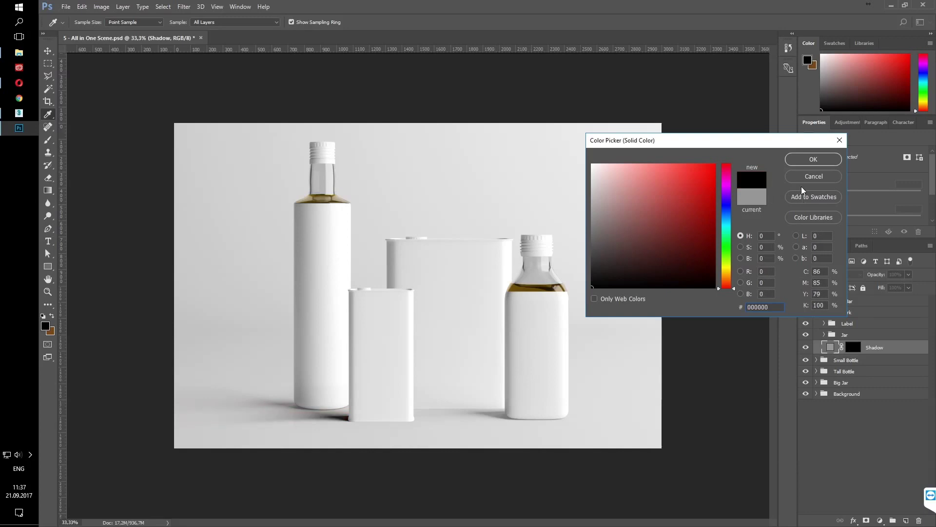
key(Return)
click(722, 298)
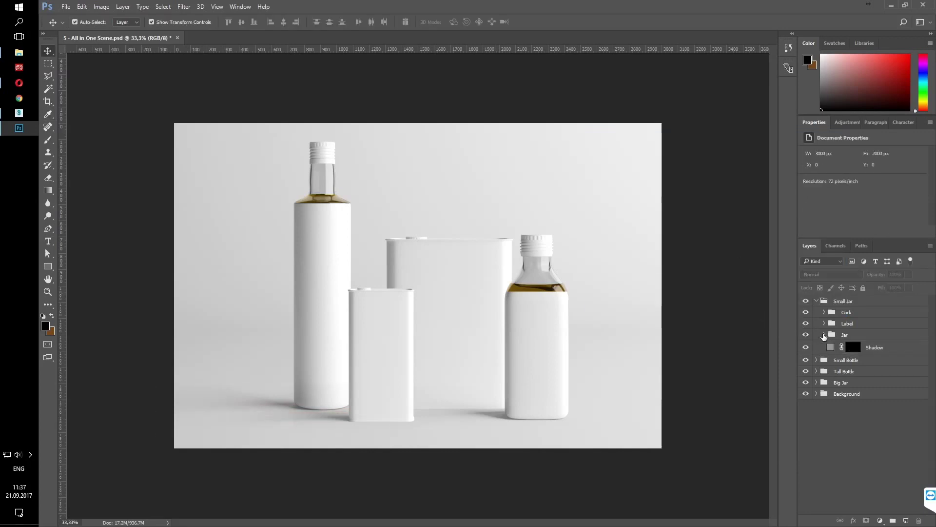
Step: Hide the small jar's Label group and expand the Plastic Glossy / Ceramic group inside Jar
click(805, 324)
click(824, 335)
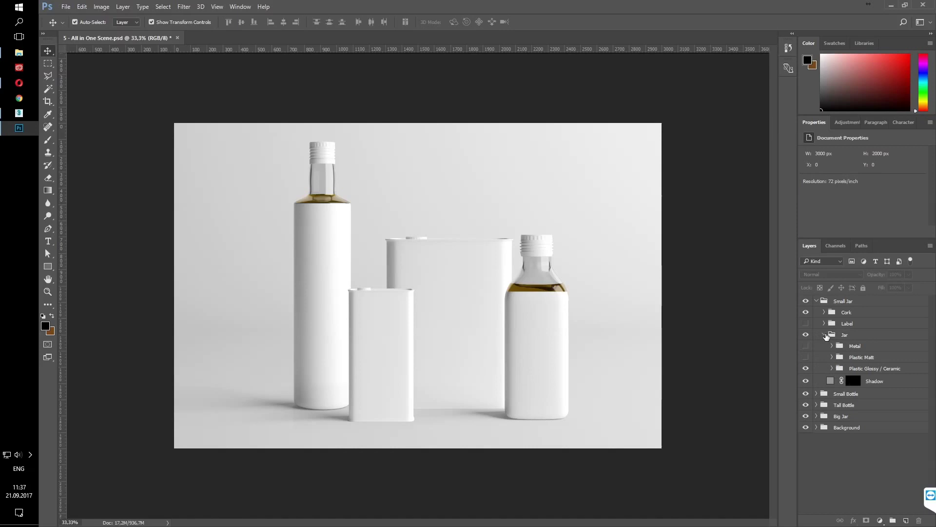
click(834, 370)
click(832, 369)
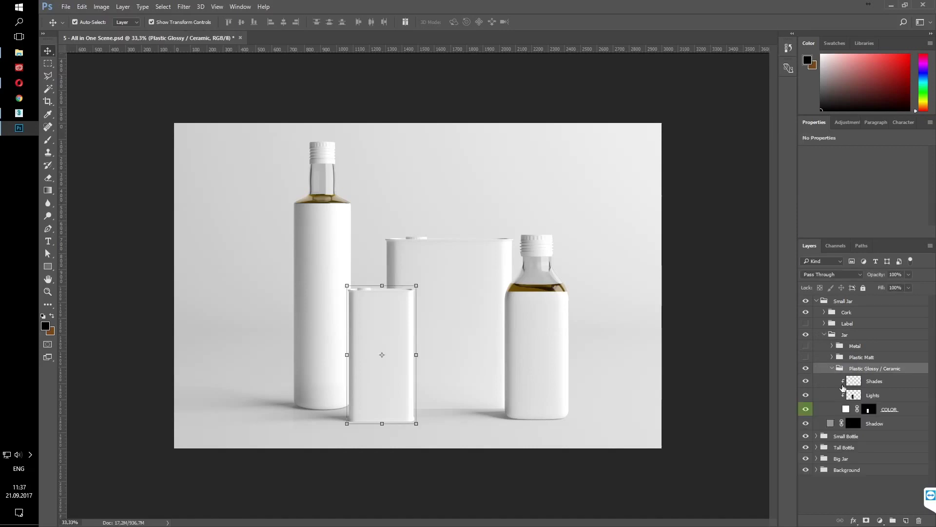
Step: Set the COLOR fill of the jar's Plastic Glossy / Ceramic group to black (000000)
double_click(847, 410)
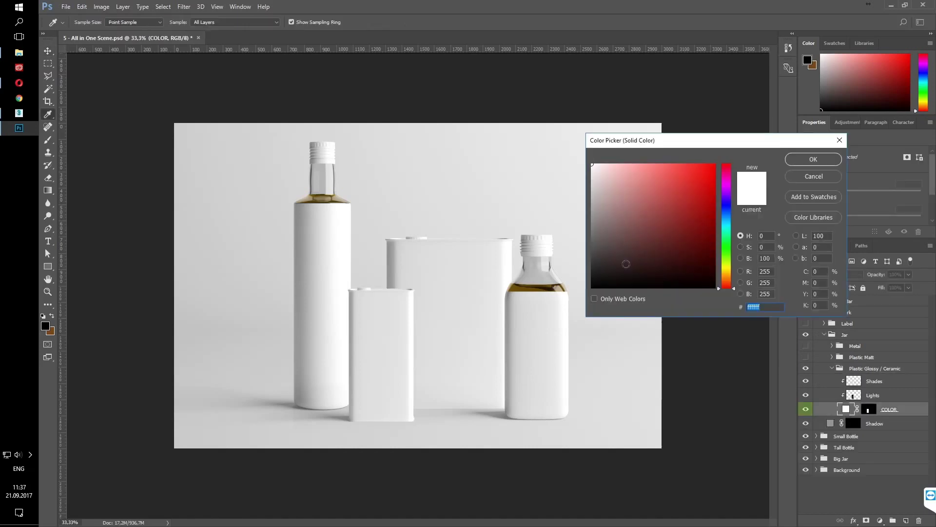
text(000000)
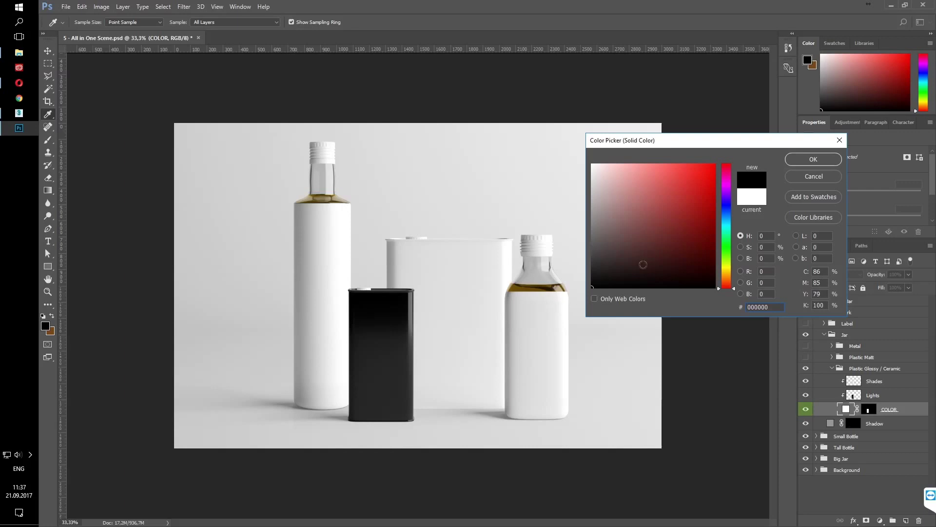
click(802, 163)
Step: Try adjusting the opacity of the Lights layer in the Plastic Glossy / Ceramic group
click(876, 395)
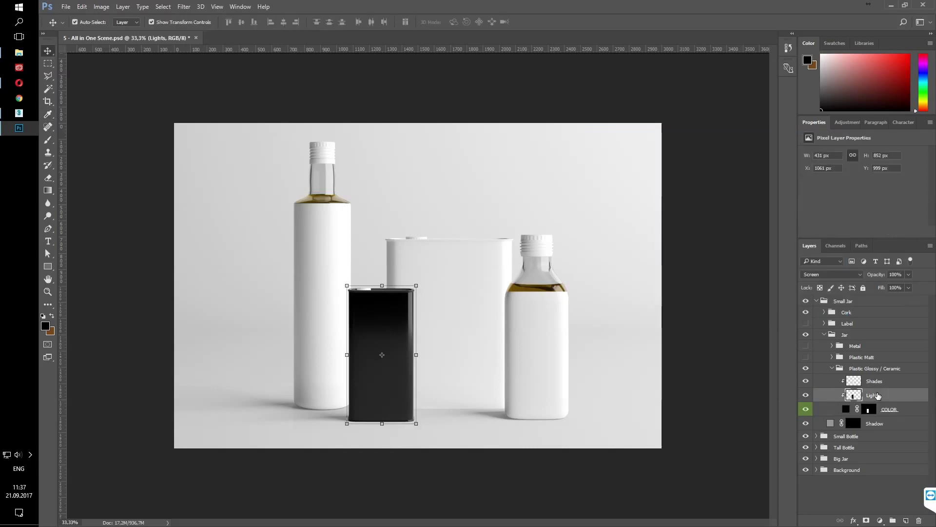
click(908, 274)
mouse_move(910, 286)
mouse_down()
mouse_move(873, 287)
mouse_move(926, 285)
mouse_up()
click(913, 277)
click(880, 380)
Step: Set the COLOR fill of the jar's Plastic Glossy / Ceramic group back to white
double_click(849, 408)
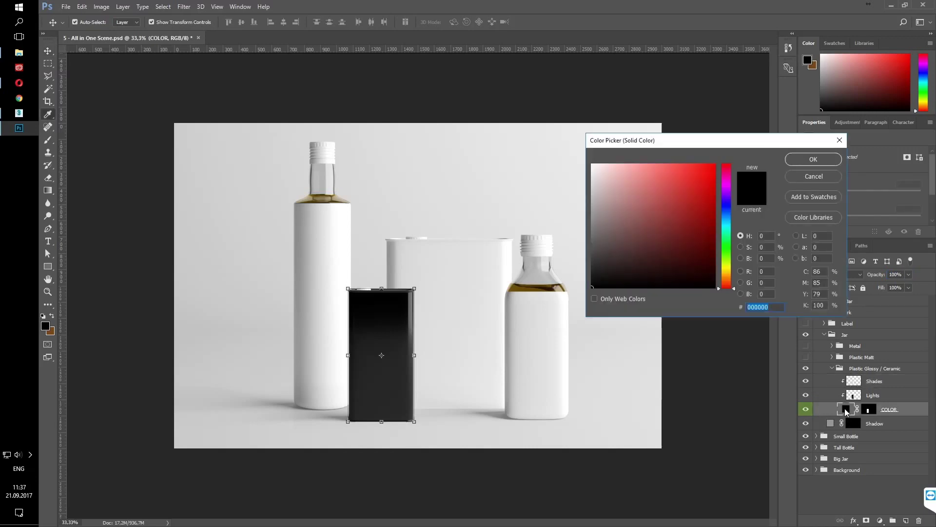
click(592, 164)
click(813, 159)
key(v)
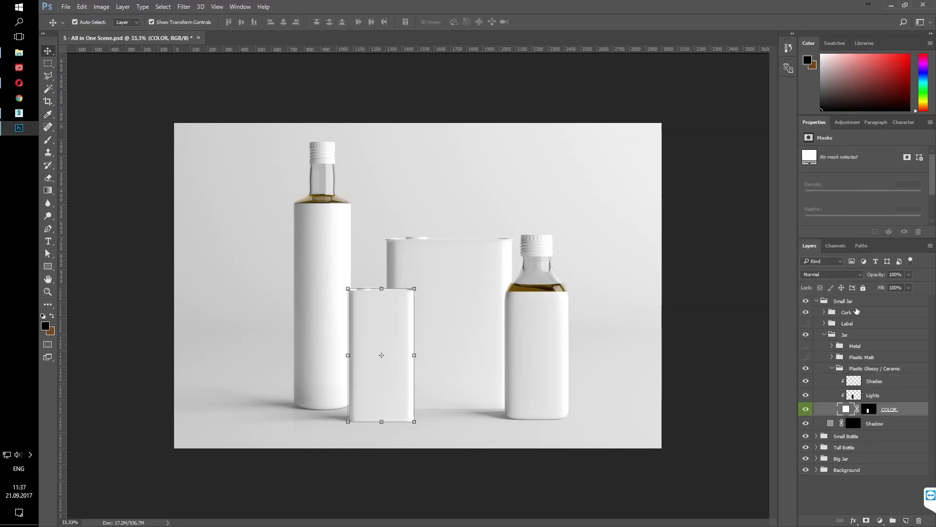
Step: Try the opacity control of the Shades layer and collapse the Plastic Glossy / Ceramic group
click(880, 383)
mouse_move(910, 274)
mouse_down()
mouse_move(891, 289)
mouse_move(920, 289)
mouse_up()
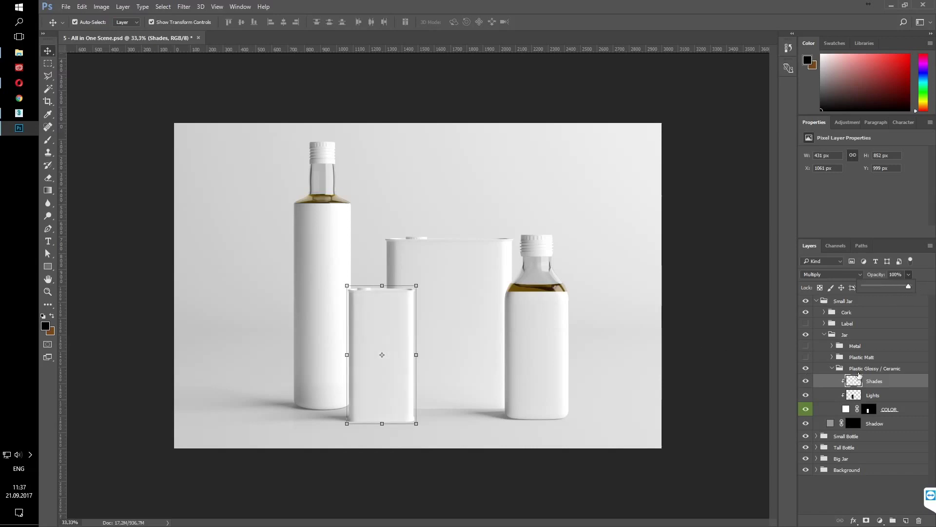
click(838, 369)
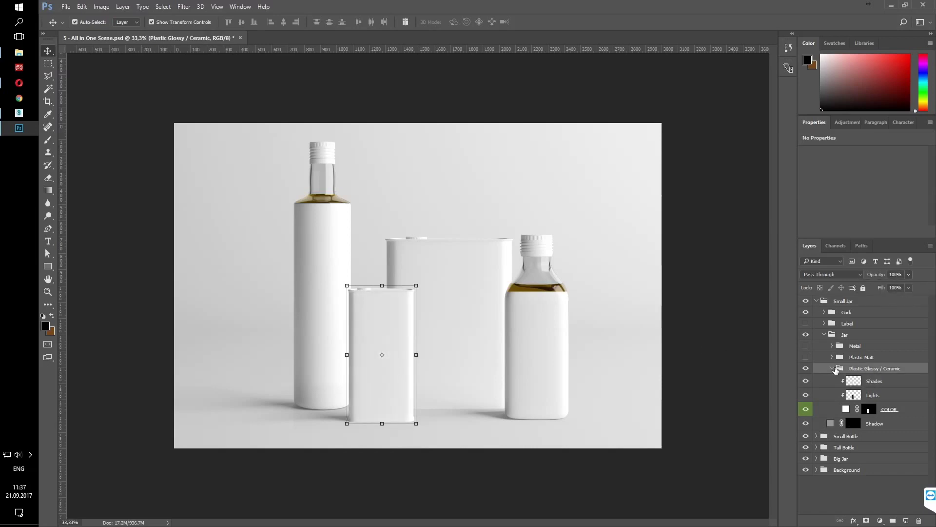
click(833, 368)
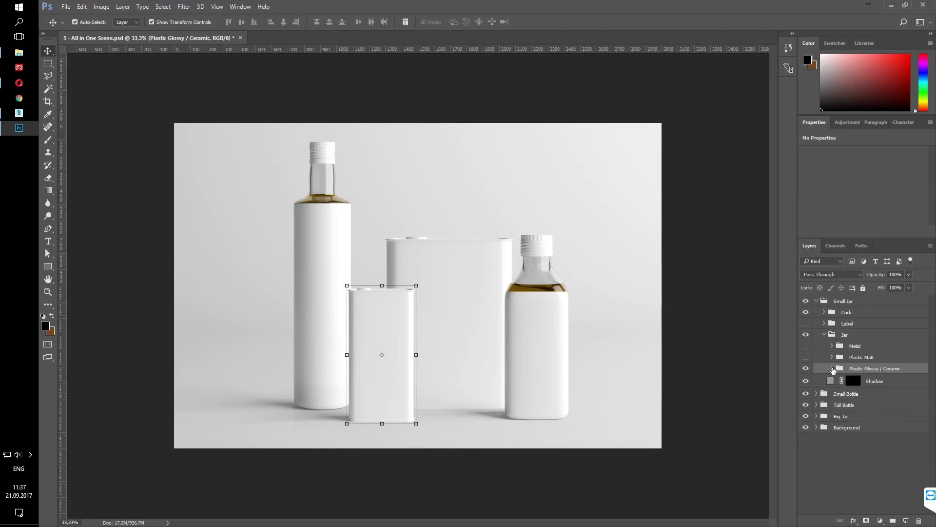
Step: Switch the jar's material by hiding Plastic Glossy / Ceramic and showing Plastic Matt, with its layers expanded
click(805, 368)
click(805, 357)
click(857, 357)
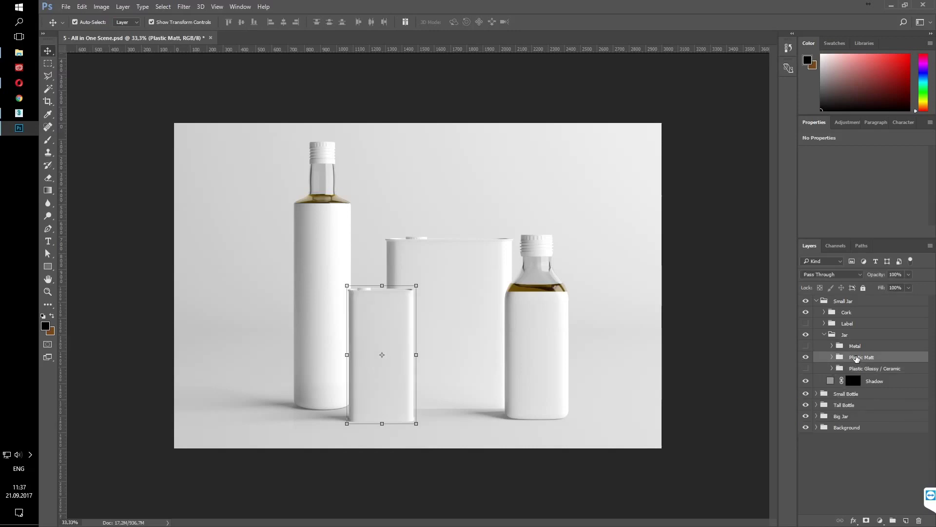
click(831, 357)
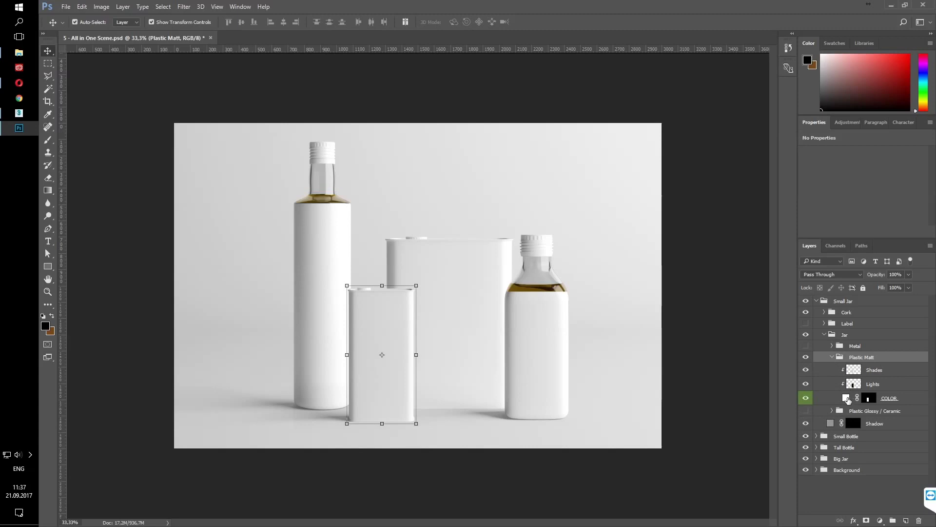
Step: Try grey (707070) for the Plastic Matt COLOR fill and return the fill to white
double_click(847, 398)
text(707070)
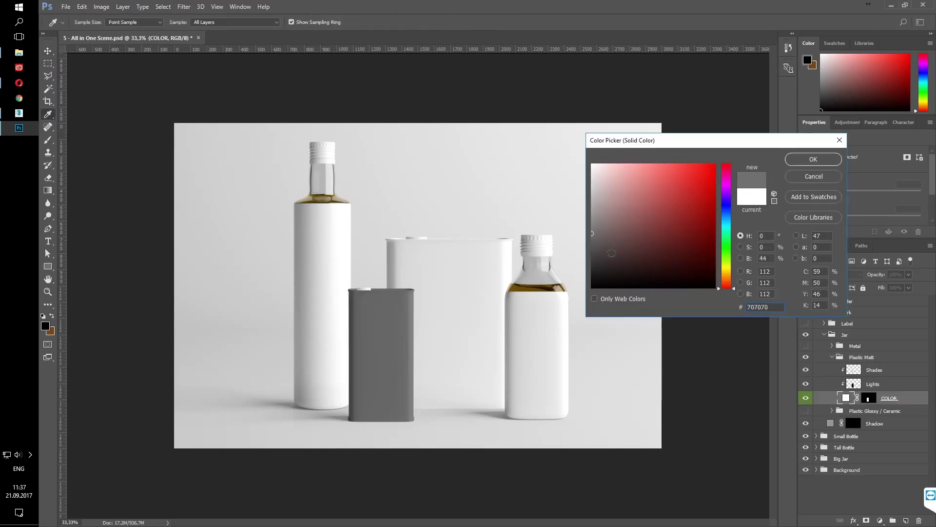
mouse_move(611, 254)
mouse_down()
mouse_move(610, 265)
mouse_move(533, 316)
mouse_move(552, 252)
mouse_move(586, 269)
mouse_move(589, 227)
mouse_move(604, 209)
mouse_move(530, 125)
mouse_up()
click(813, 159)
key(v)
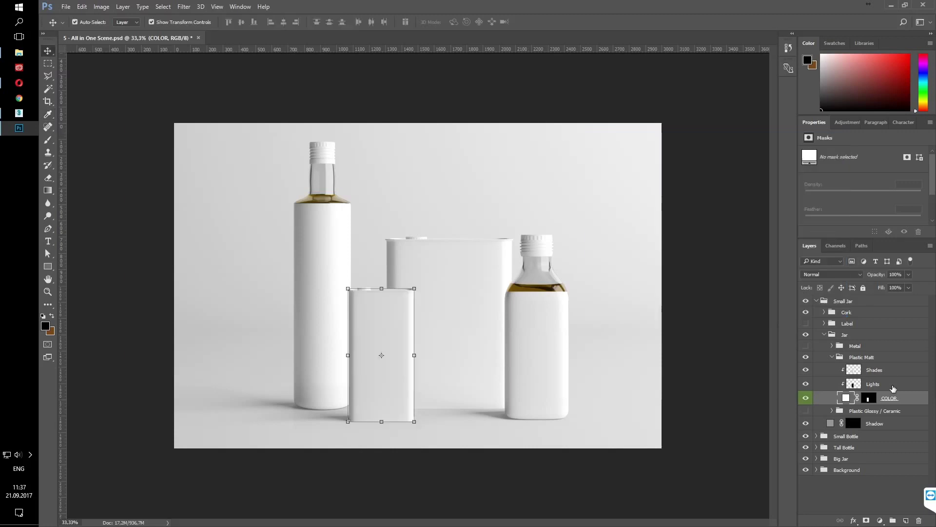
Step: Switch the jar's material from Plastic Matt to Metal by swapping the groups' visibility, and expand the Metal group
click(881, 387)
click(880, 373)
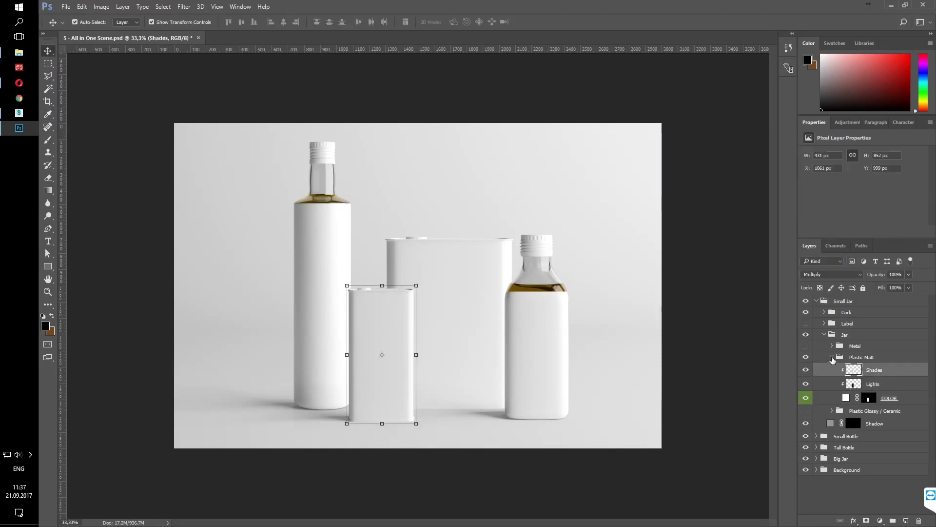
click(831, 356)
click(805, 357)
click(805, 345)
click(856, 347)
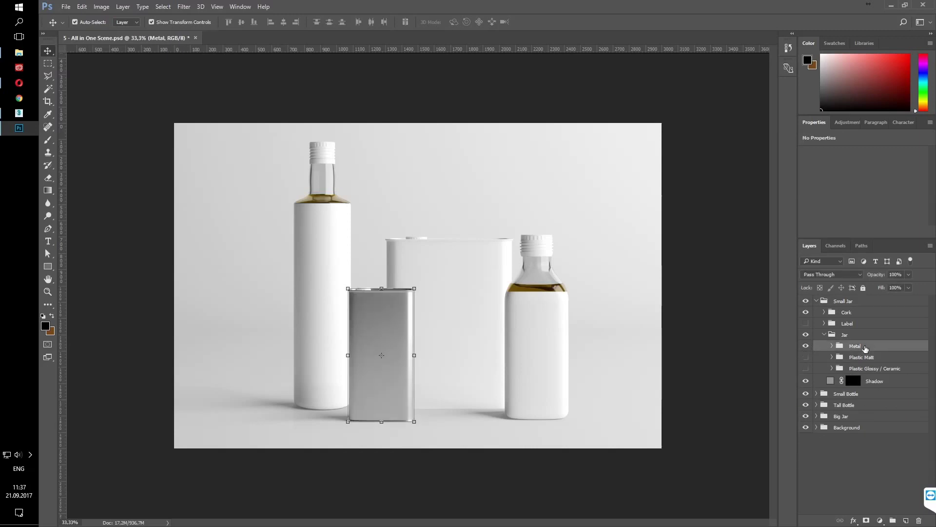
click(832, 345)
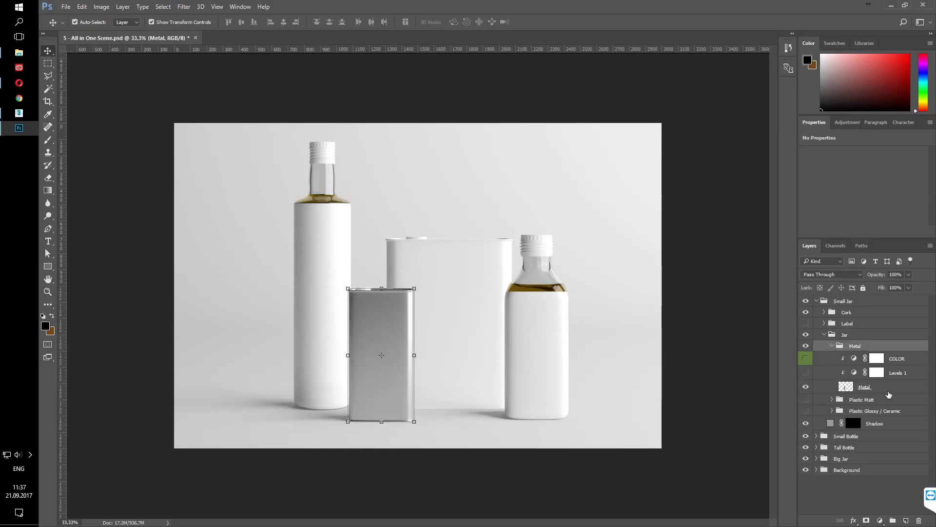
Step: Show the Metal group's Levels 1 adjustment, set its midtone input to 1.25, and hide the adjustment again
click(886, 390)
click(894, 375)
click(805, 373)
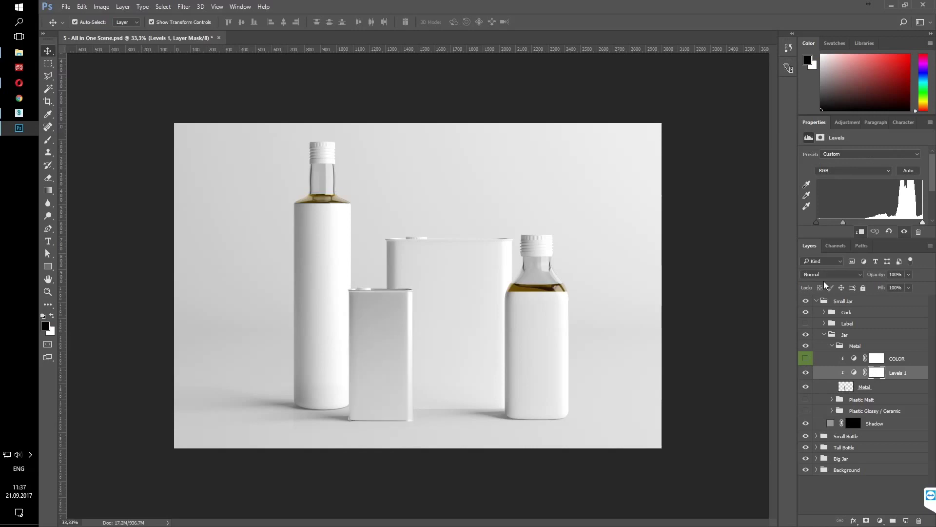
scroll(843, 188, down, 1)
mouse_move(847, 209)
mouse_down()
mouse_move(904, 207)
mouse_move(860, 211)
mouse_up()
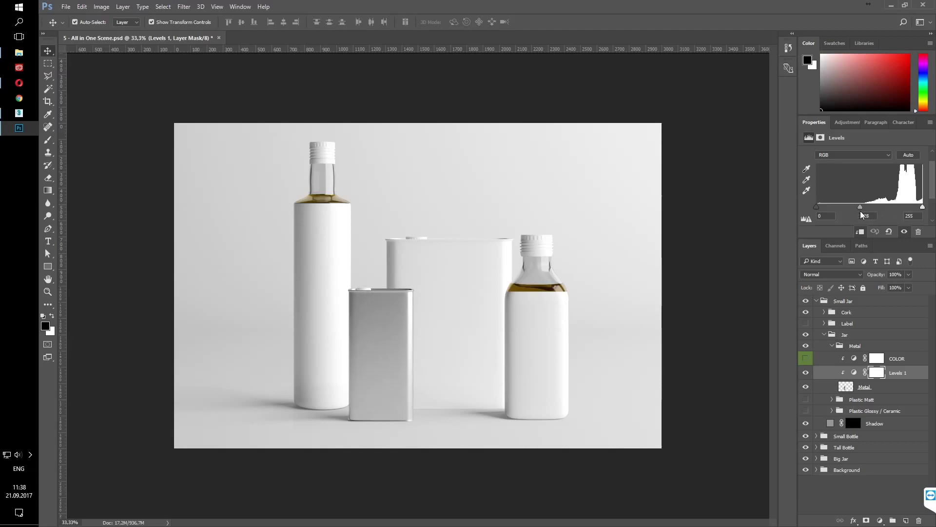
click(806, 372)
Step: Show the Metal group's COLOR adjustment and set its hue to 48, saturation to 29 and lightness to -31
click(806, 358)
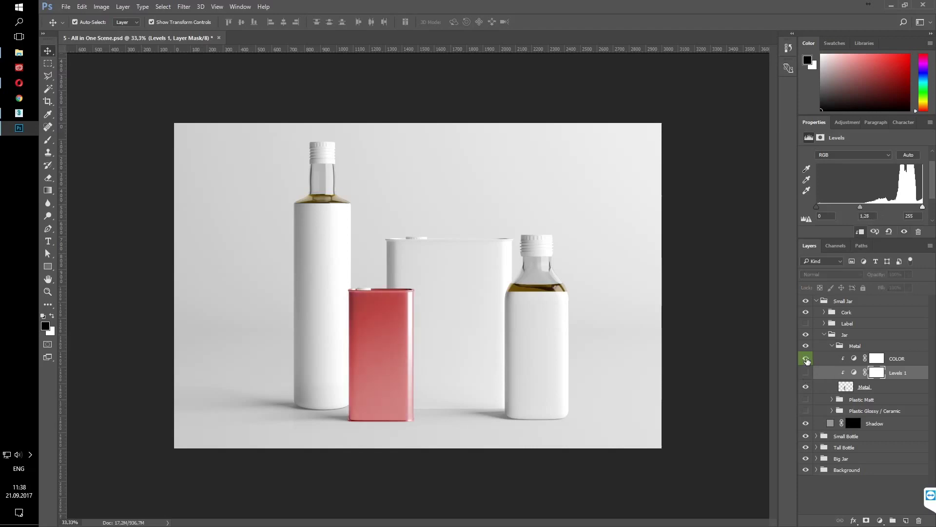
click(896, 359)
scroll(867, 217, down, 1)
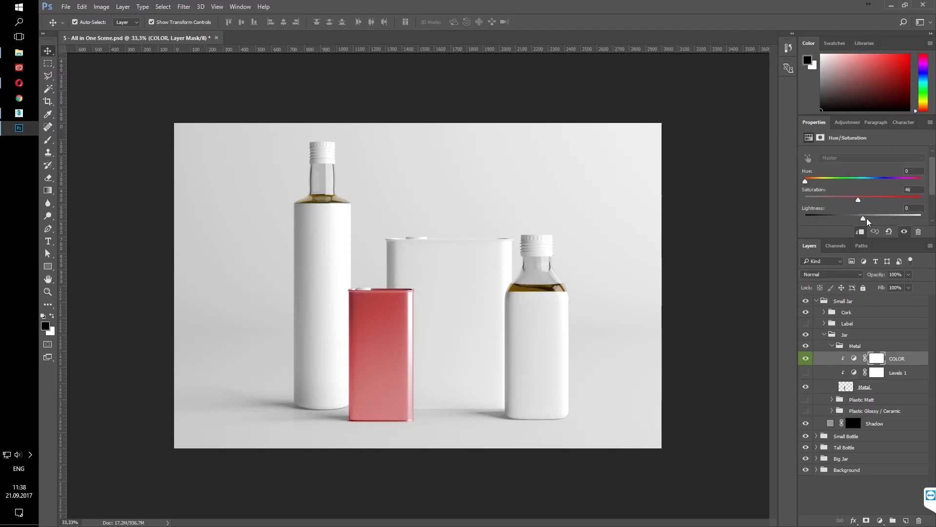
drag(863, 211, 844, 211)
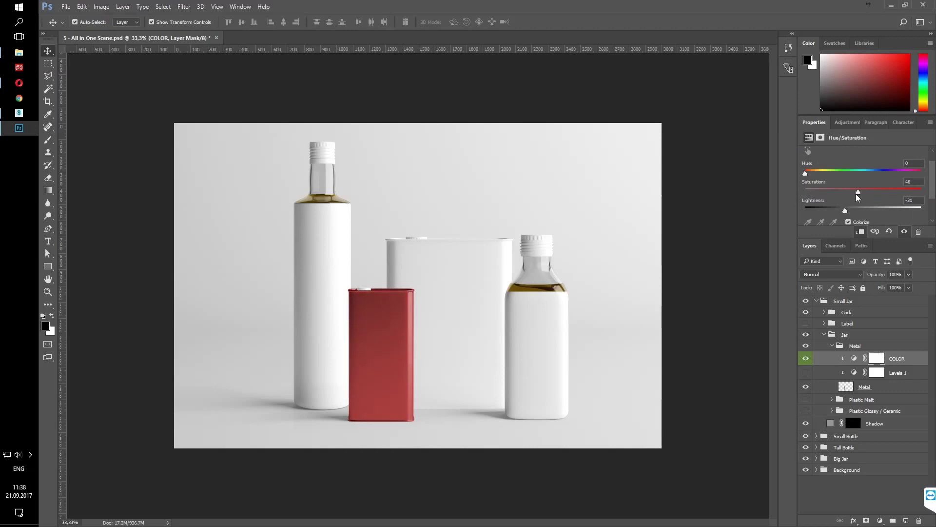
mouse_move(804, 170)
mouse_down()
mouse_move(819, 171)
mouse_move(835, 194)
mouse_move(822, 174)
mouse_up()
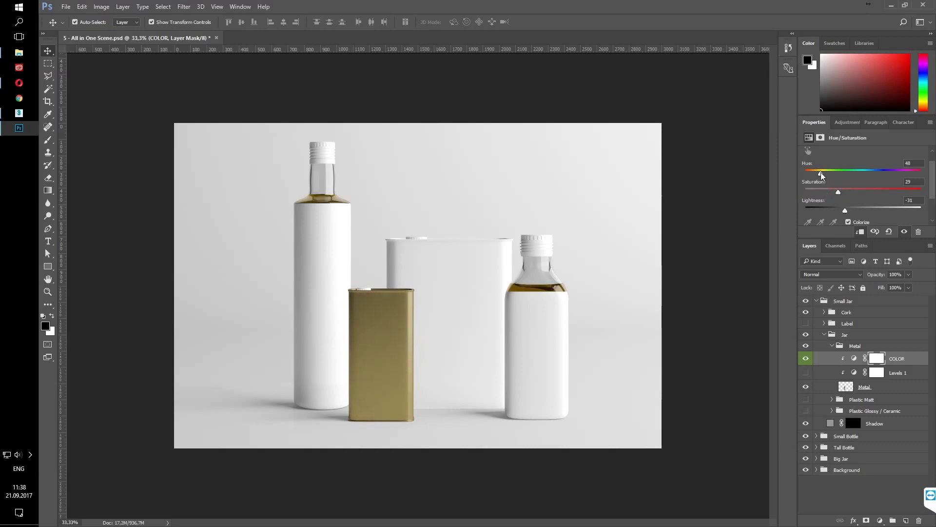
click(763, 231)
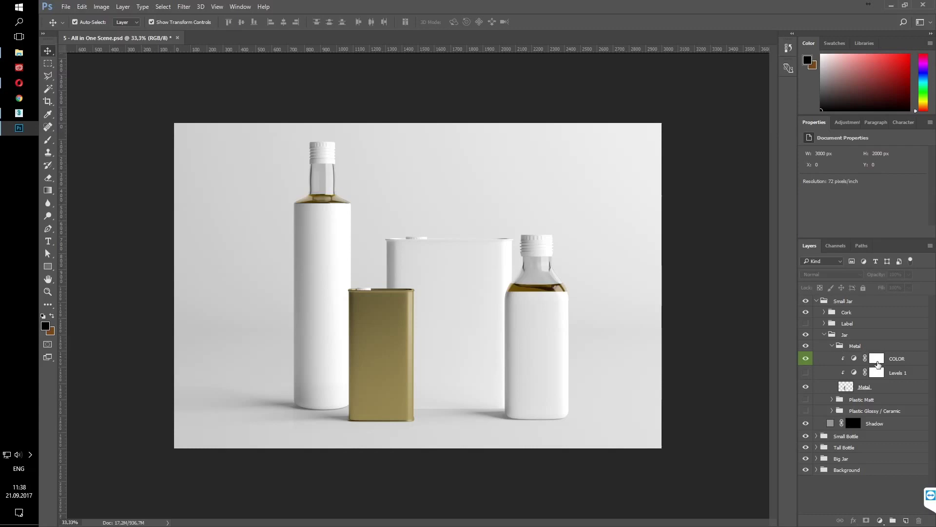
Step: Refine the metal jar's COLOR adjustment to hue 38, saturation 21 and lightness about -4
click(877, 357)
drag(822, 190, 817, 191)
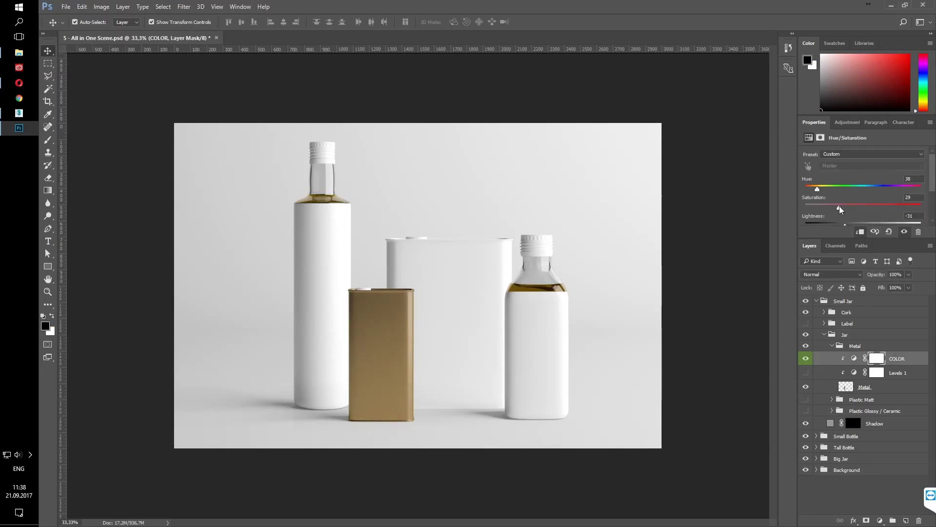
drag(845, 209, 844, 210)
scroll(846, 212, down, 1)
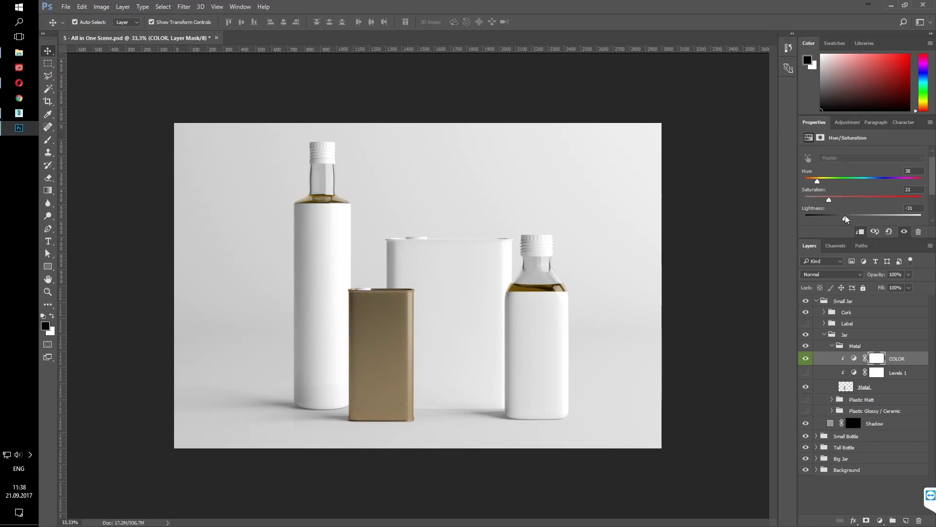
drag(845, 219, 864, 218)
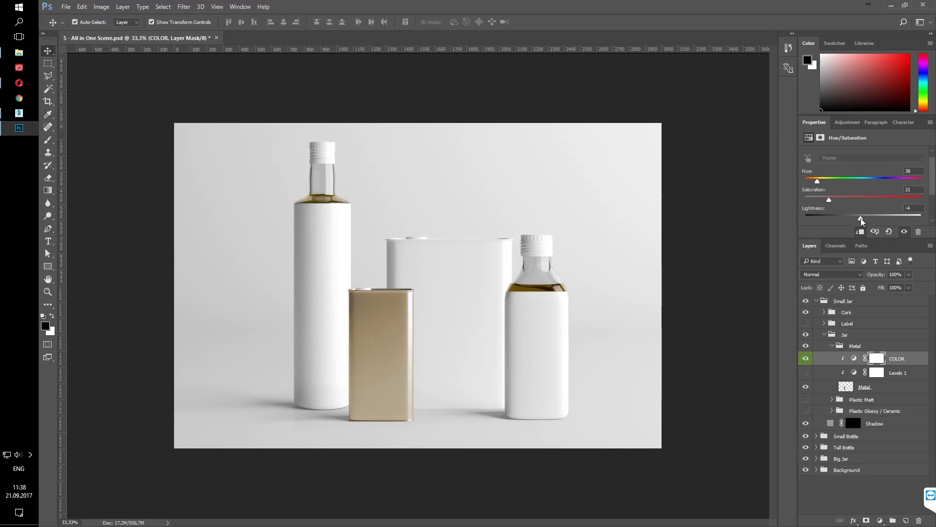
click(761, 267)
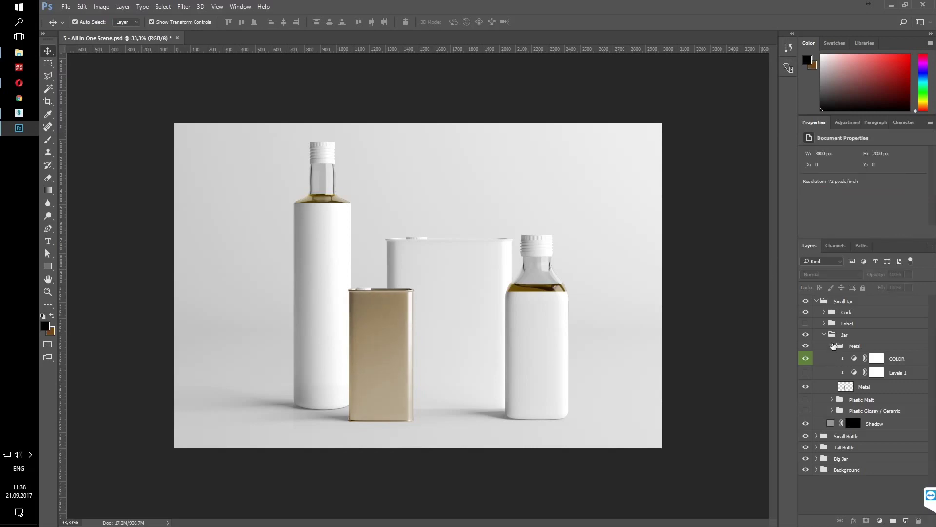
Step: Collapse the small jar's Metal and Jar groups and expand its Cork group
click(832, 346)
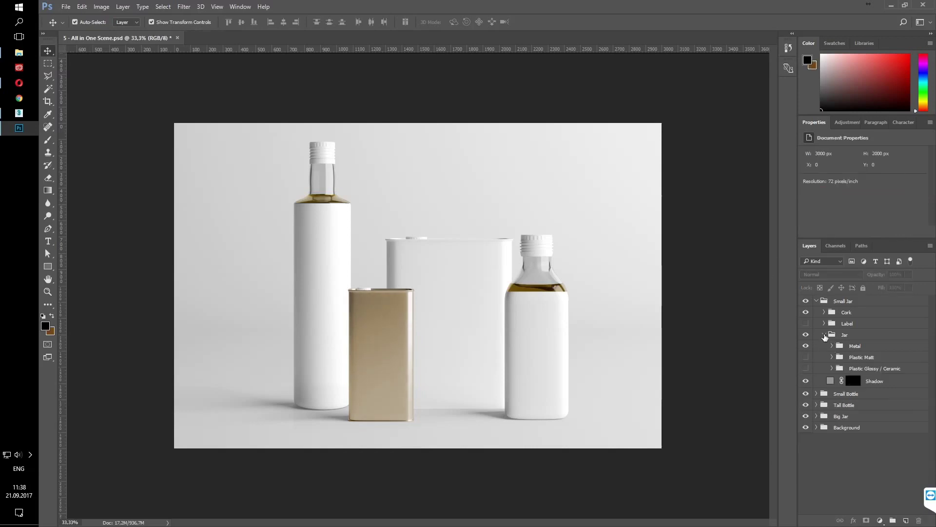
click(825, 334)
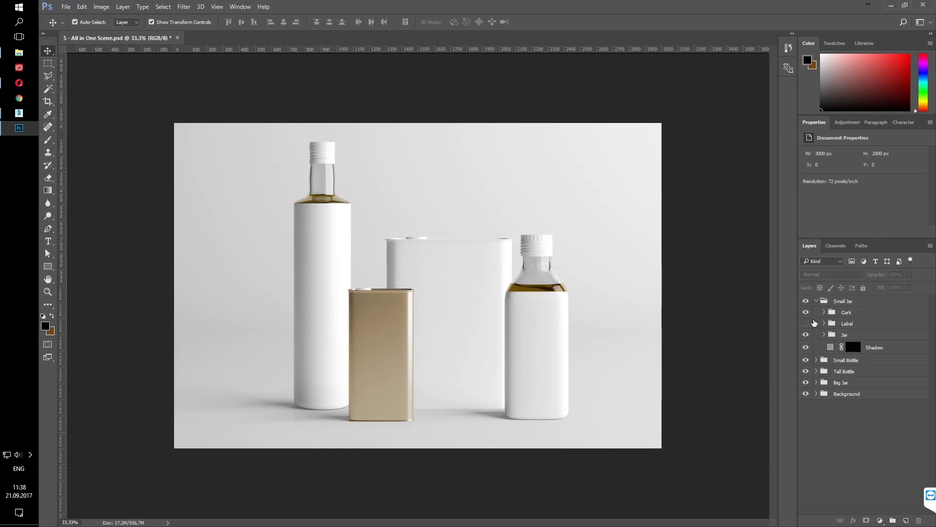
click(824, 312)
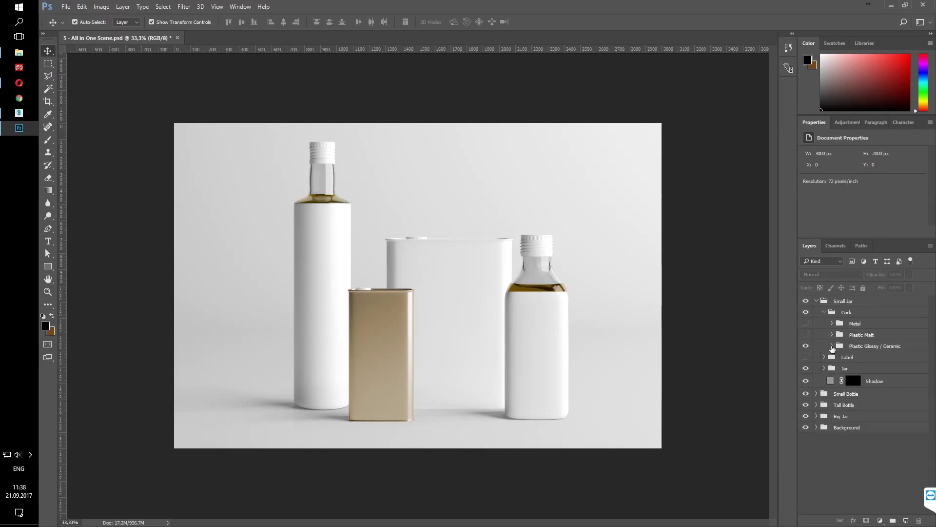
Step: Try black 000000 as the fill colour of the small jar's Plastic Glossy / Ceramic cork and return it to white ffffff
click(832, 346)
double_click(845, 387)
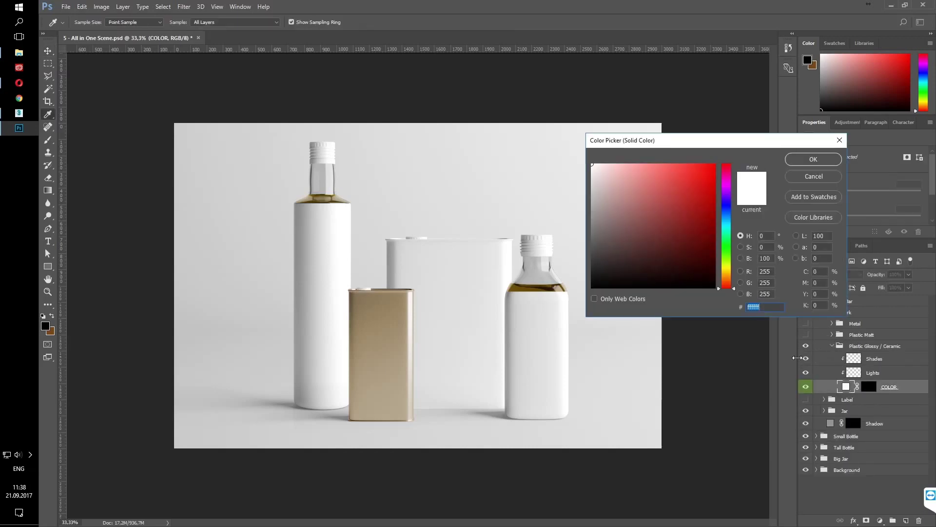
text(000000)
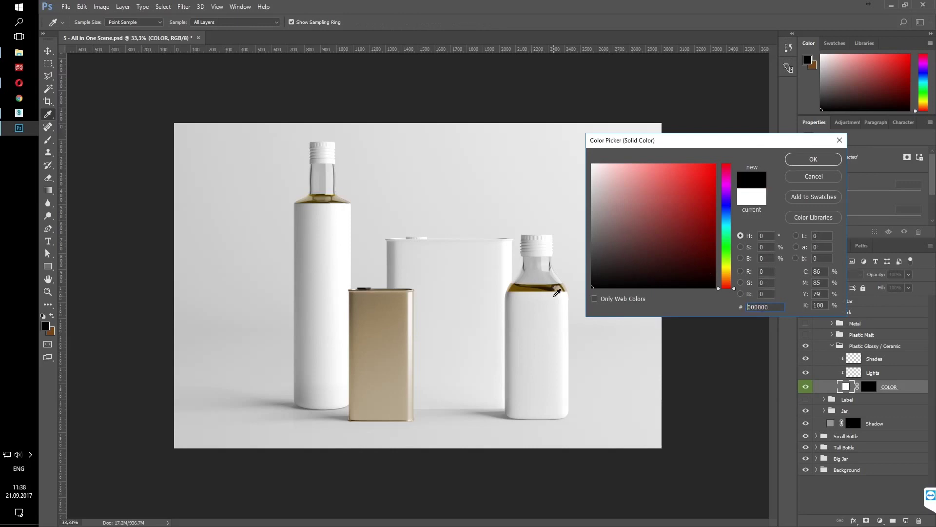
click(540, 130)
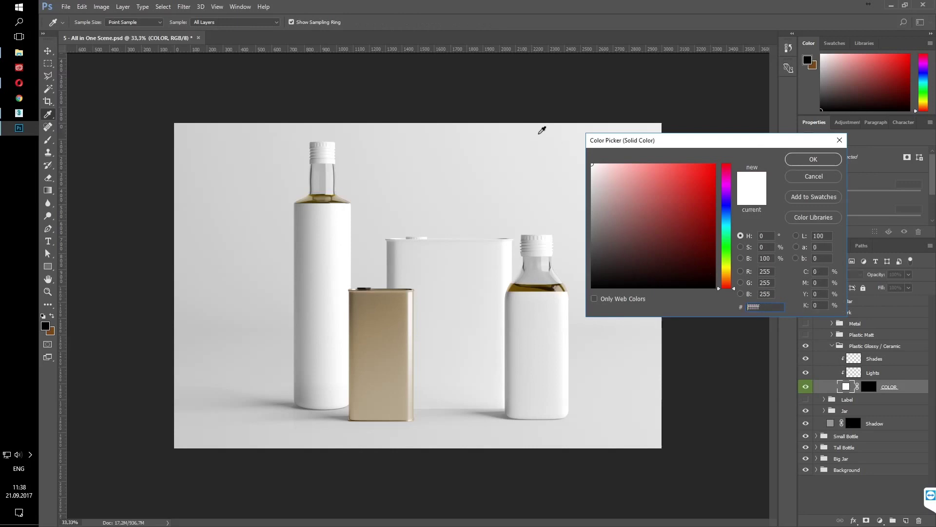
click(803, 160)
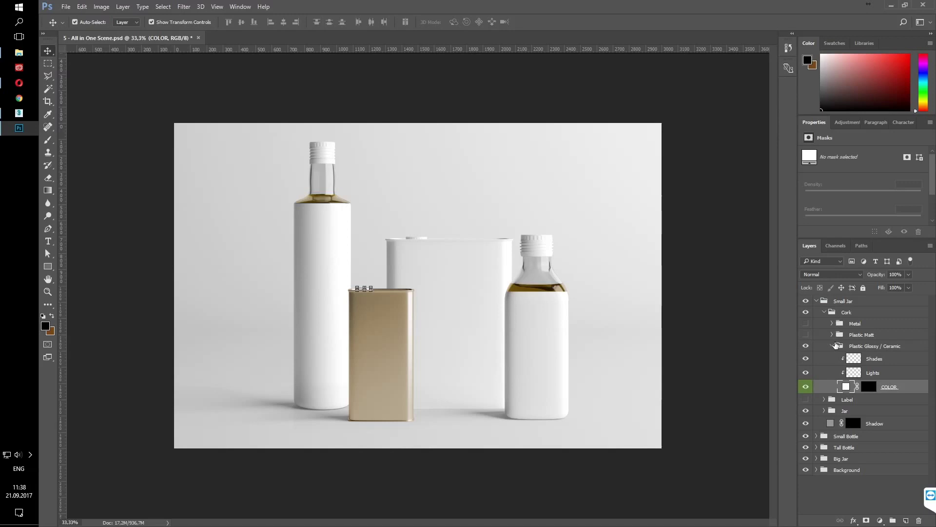
Step: Switch the small jar's cork material from Plastic Glossy / Ceramic to Metal and collapse the Cork group
click(833, 346)
click(805, 346)
click(806, 334)
click(806, 334)
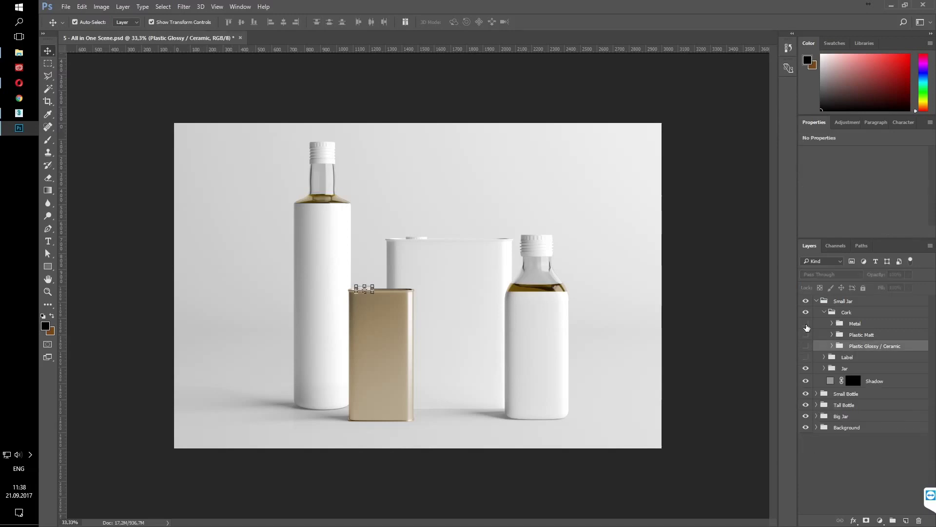
click(806, 324)
click(684, 281)
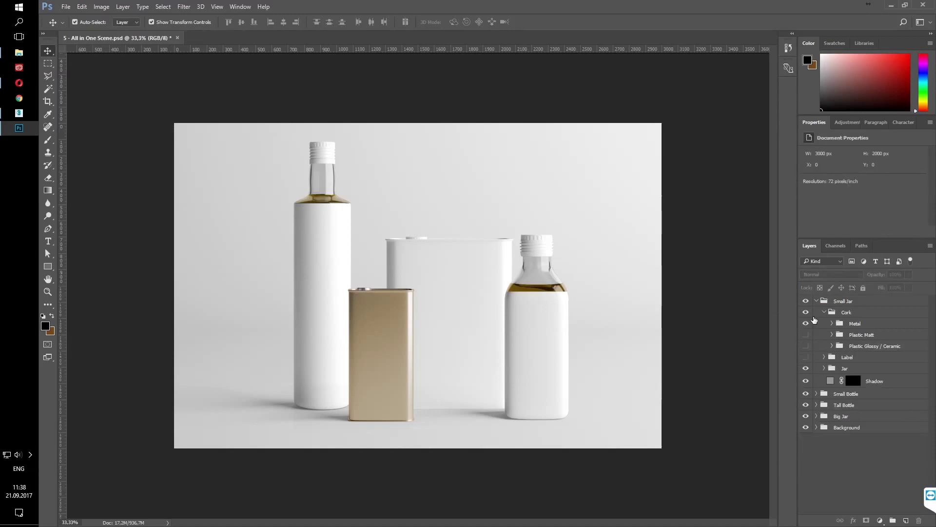
click(826, 313)
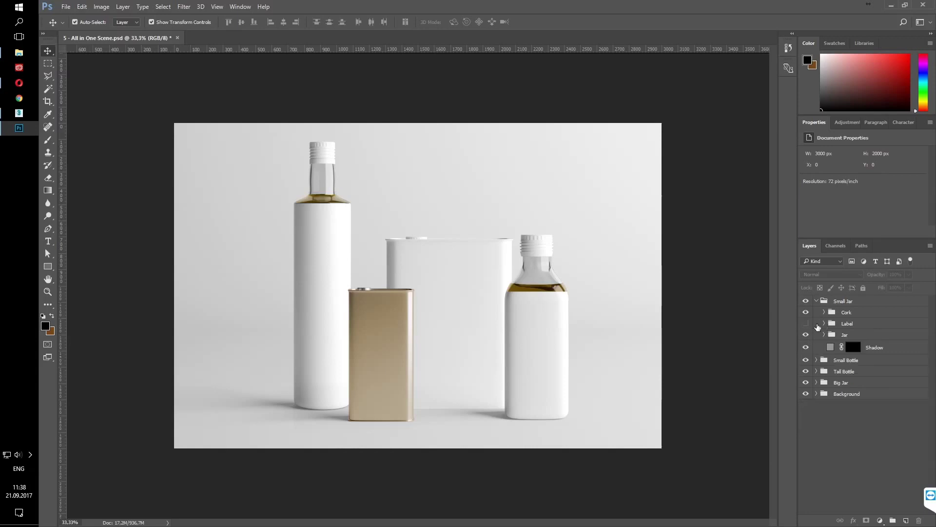
Step: Show the small jar's Label group and open the contents of its Glossy DESIGN smart object for editing
click(806, 324)
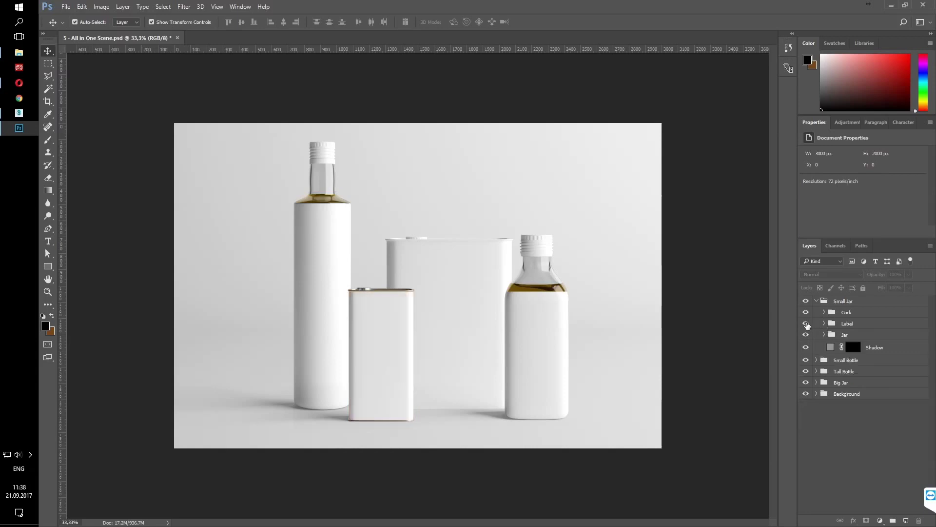
click(825, 324)
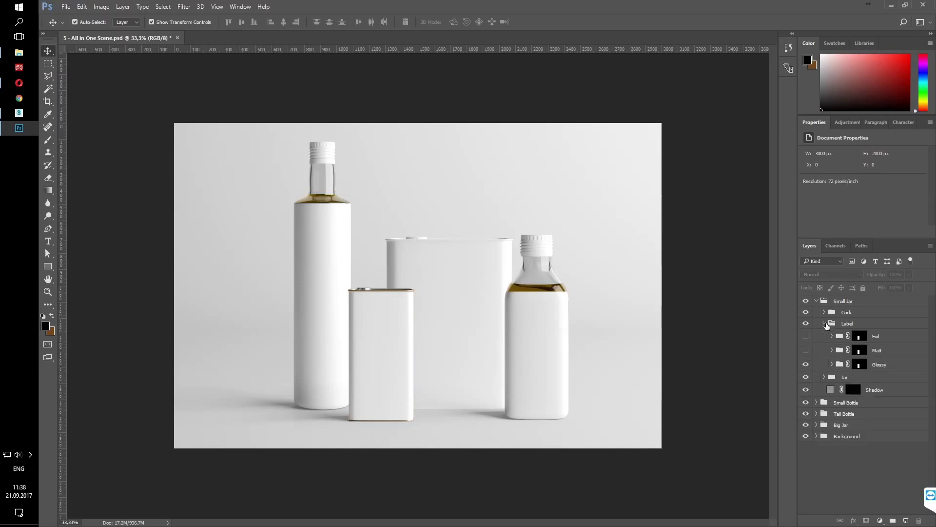
click(833, 364)
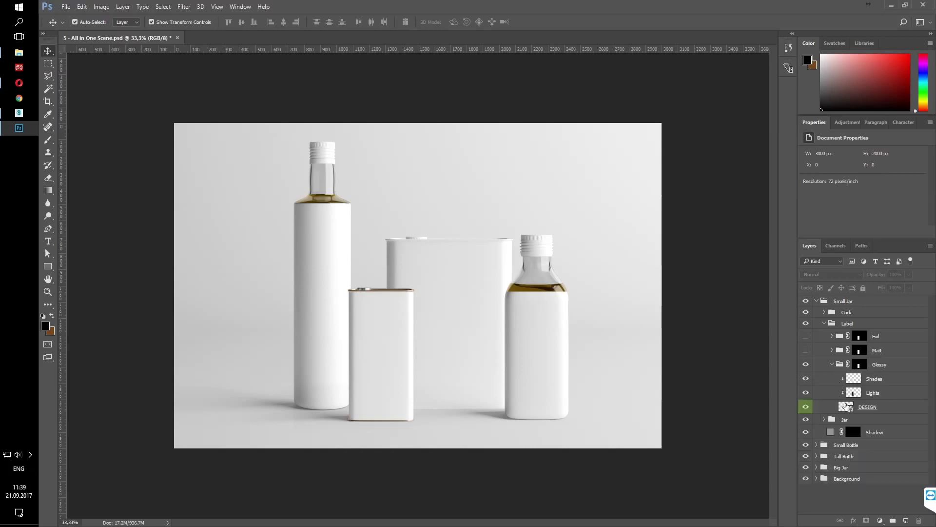
right_click(882, 410)
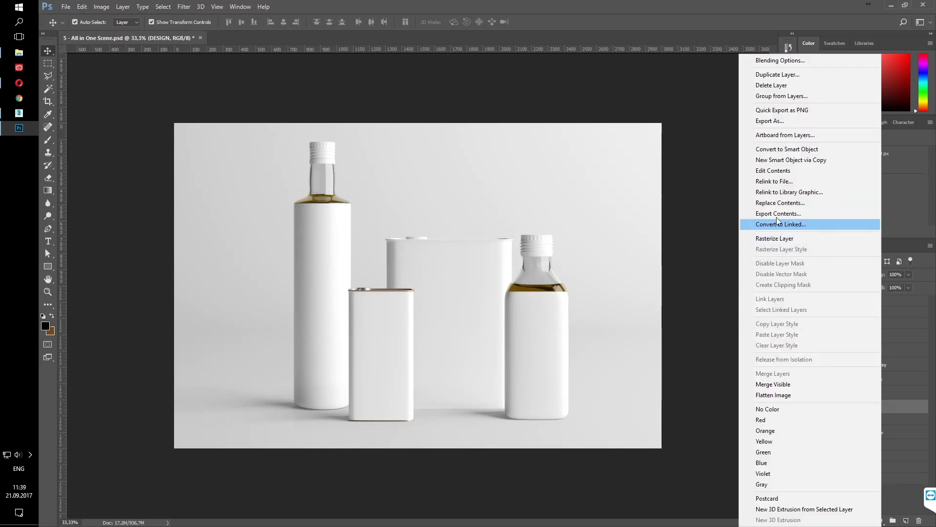
click(772, 172)
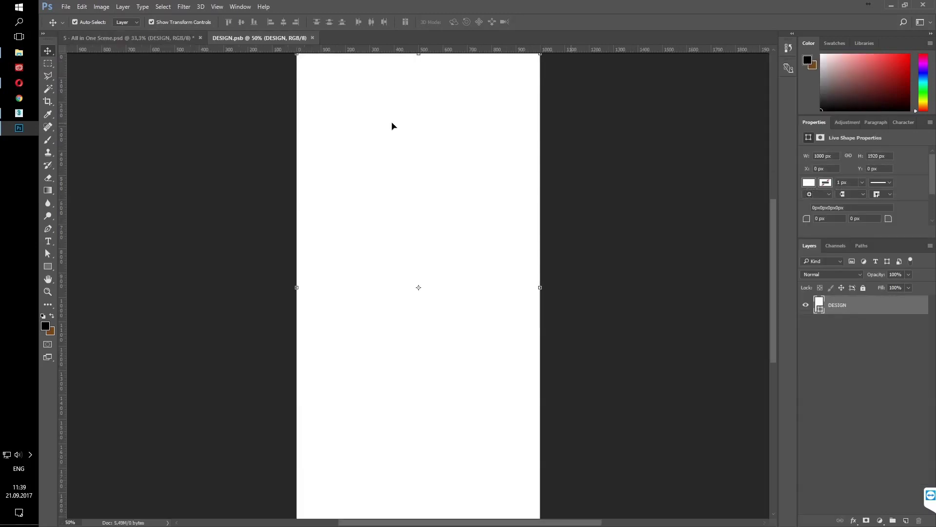
Step: Place Small Jar.psd as an embedded object over the blank label design, and save and close DESIGN.psb
click(65, 7)
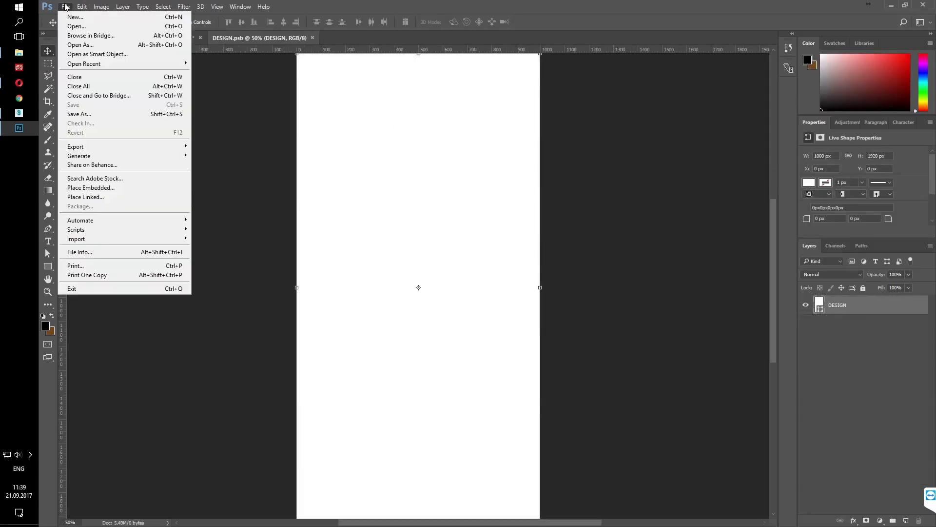
click(96, 187)
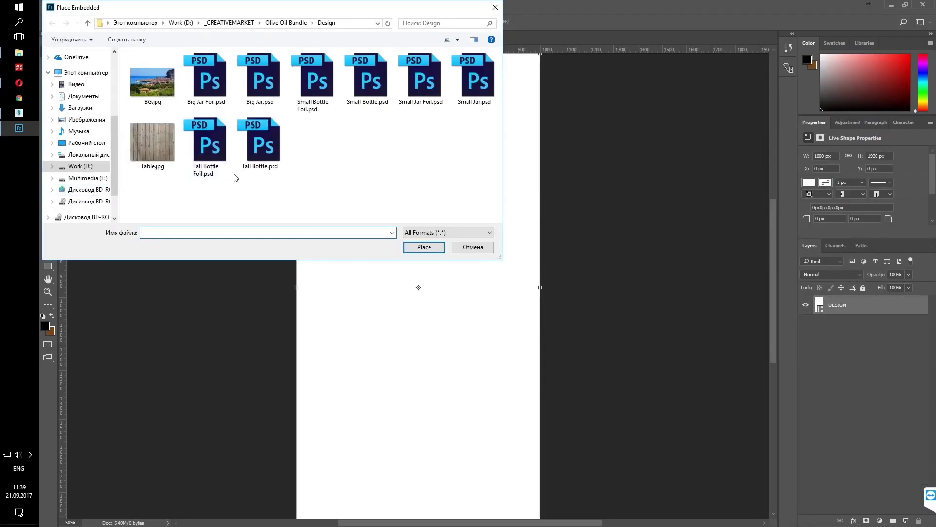
click(429, 81)
click(471, 82)
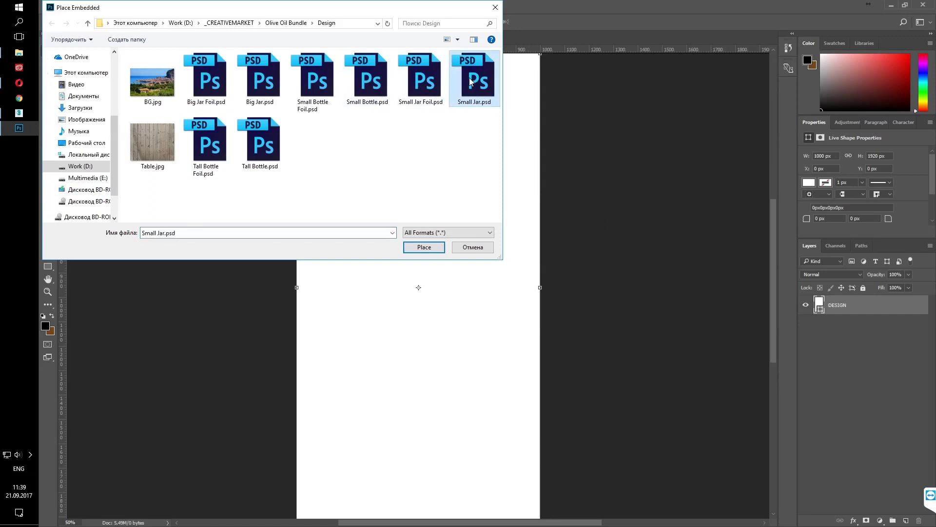
click(419, 247)
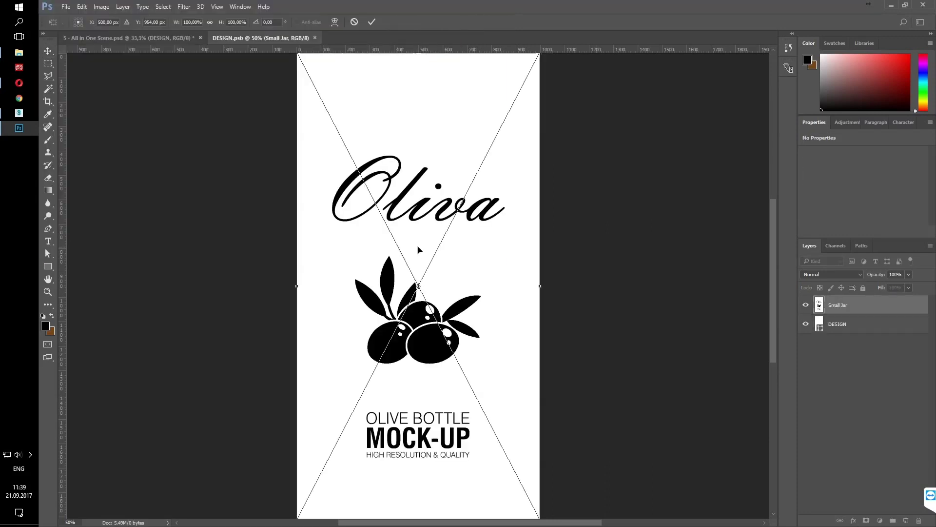
key(Return)
click(319, 38)
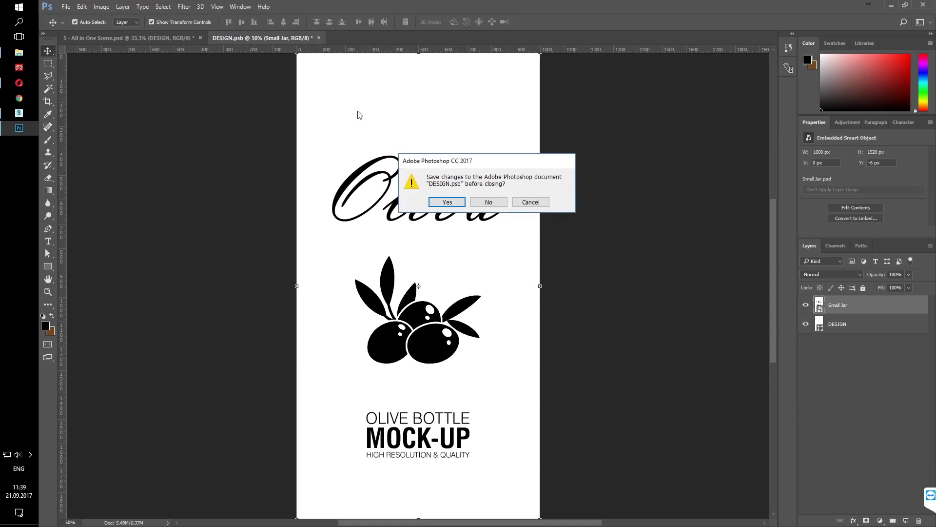
click(443, 205)
click(711, 315)
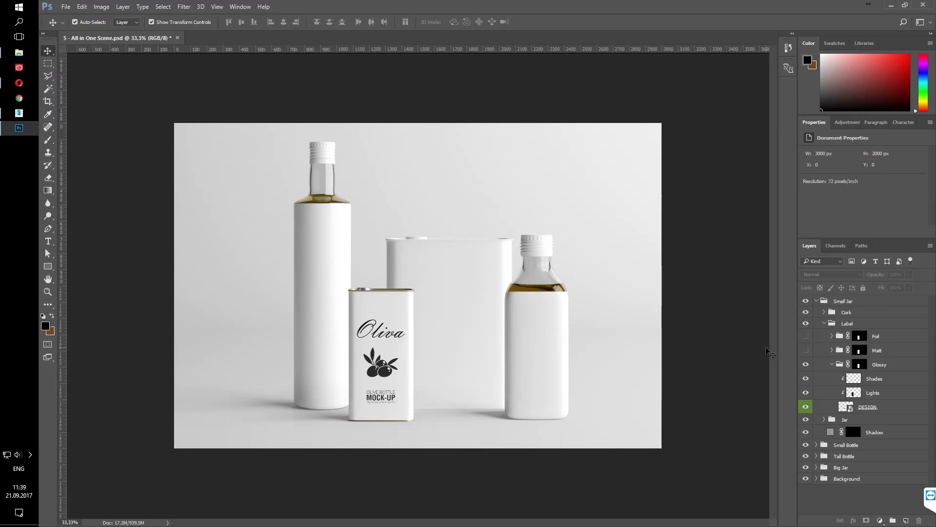
Step: Collapse the Glossy and Label groups and the whole Small Jar group
click(832, 365)
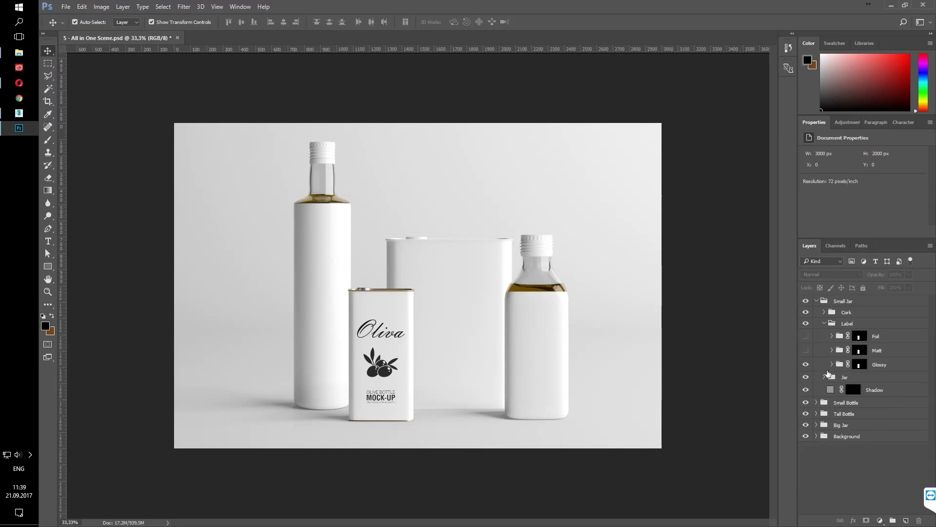
click(824, 323)
click(817, 301)
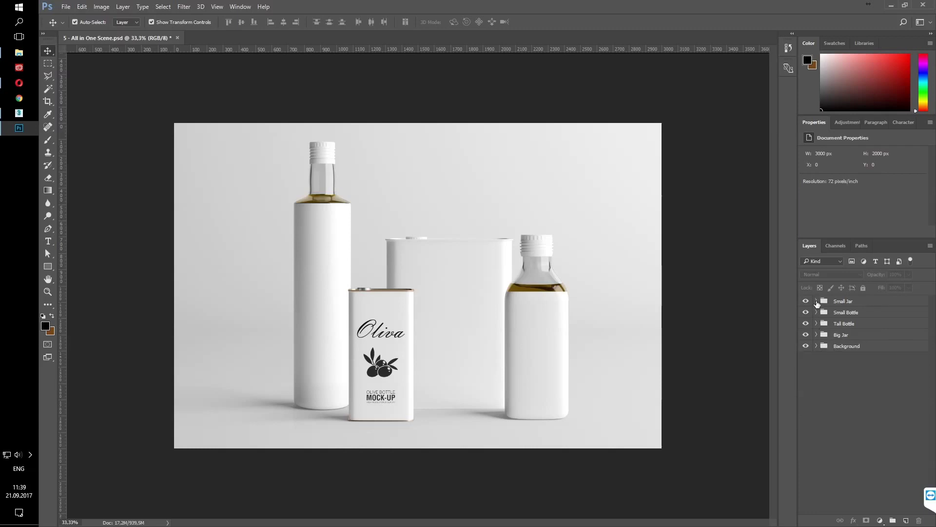
Step: Expand the Small Bottle group, hide its Label group and expand its Bottle group
click(847, 314)
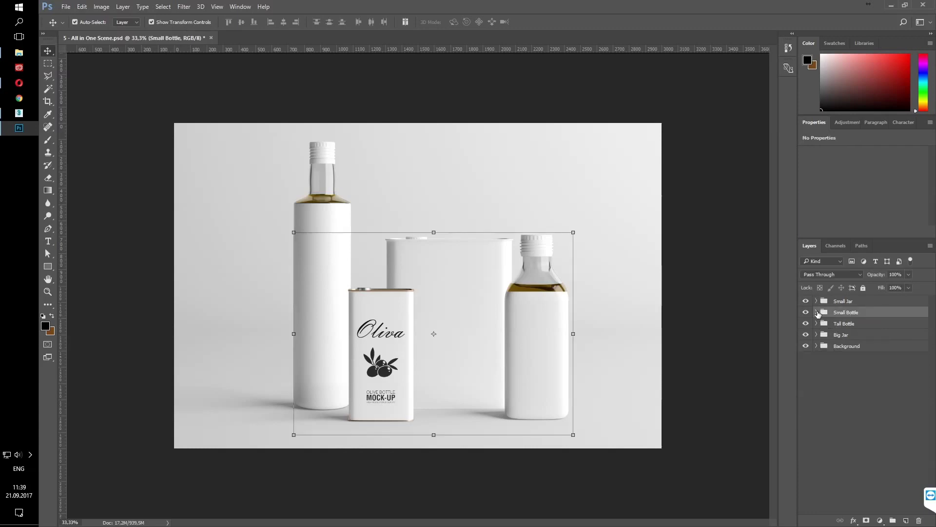
click(816, 312)
click(841, 323)
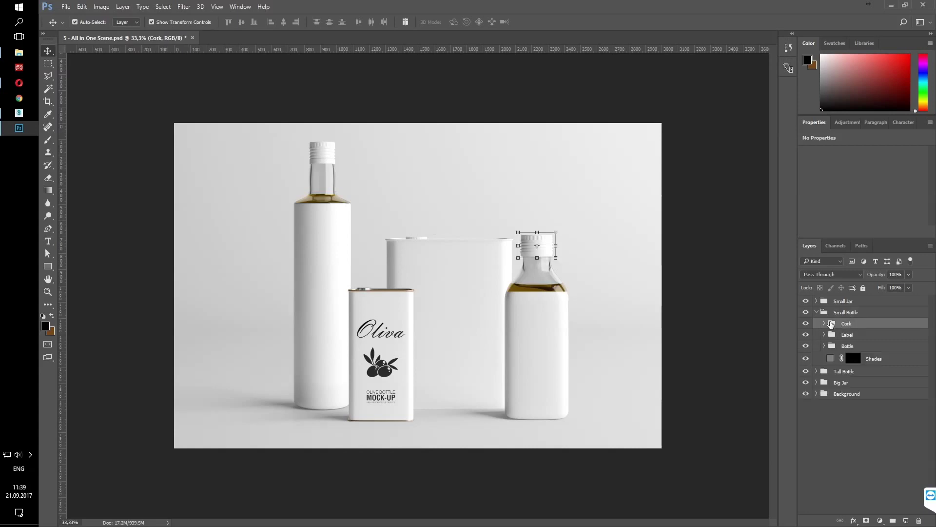
click(806, 334)
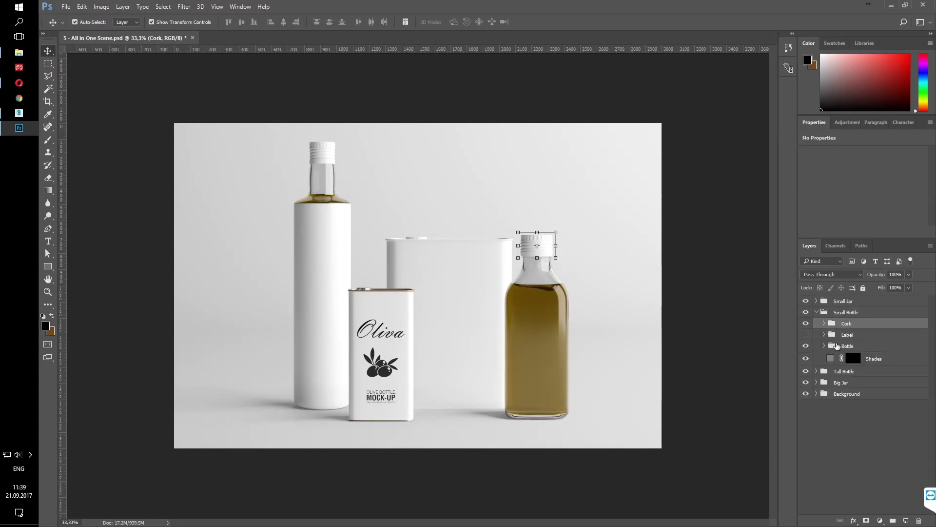
click(844, 345)
click(824, 345)
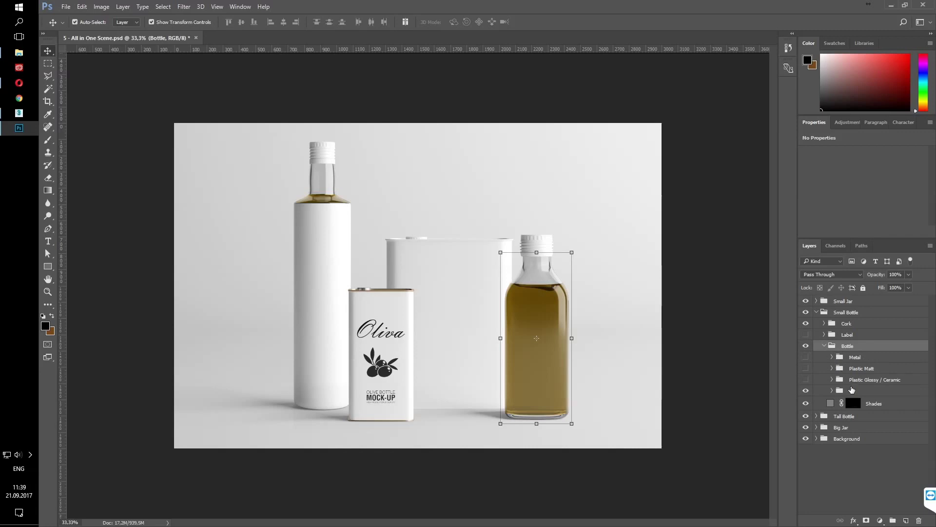
Step: Toggle the visibility of the small bottle's Shades layer to compare the scene with and without it
click(805, 403)
click(806, 403)
click(830, 406)
Step: Expand the small bottle's Oil group and set its COLOR adjustment to hue 44 and saturation 86
click(858, 391)
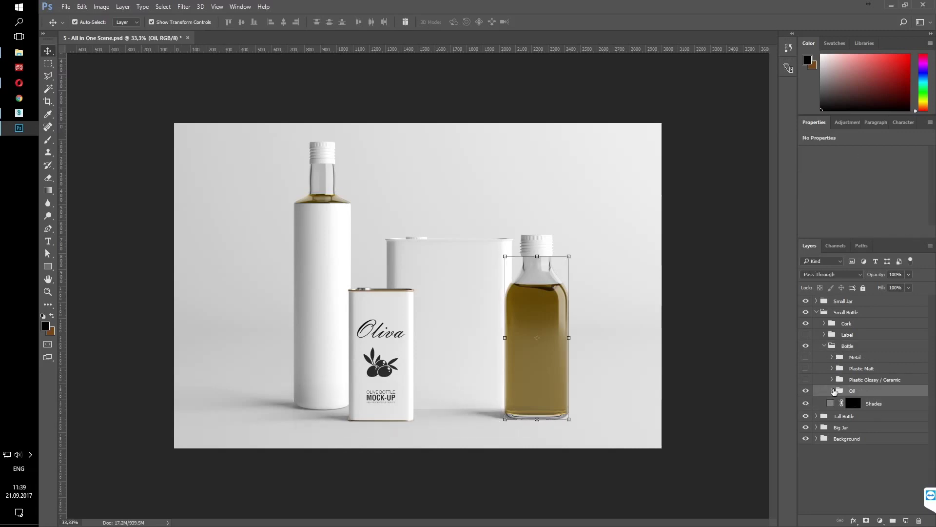
click(831, 390)
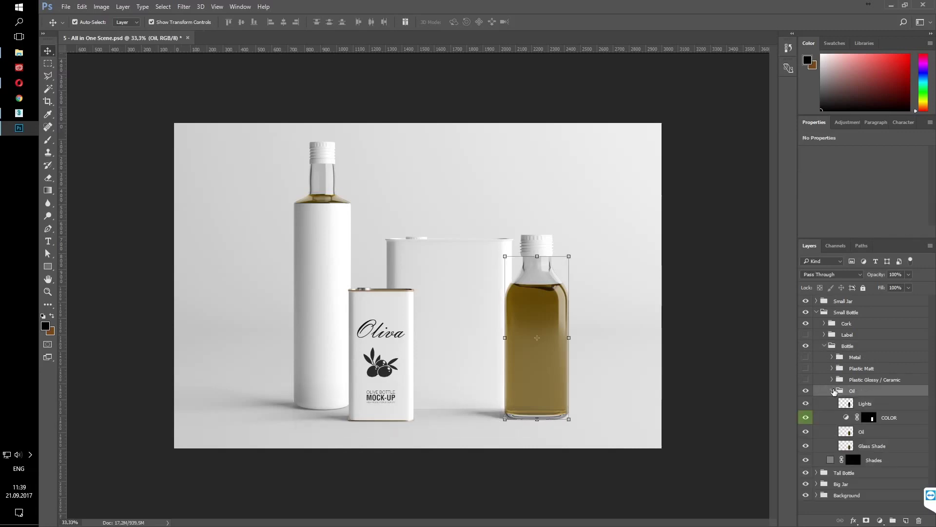
click(894, 418)
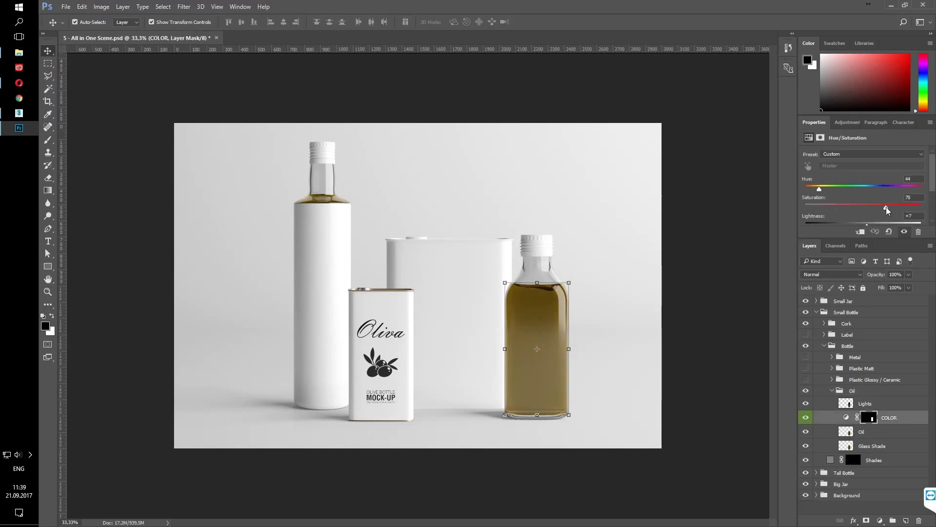
drag(871, 209, 924, 212)
mouse_move(820, 190)
mouse_down()
mouse_move(845, 190)
mouse_move(818, 189)
mouse_up()
key(ctrl+z)
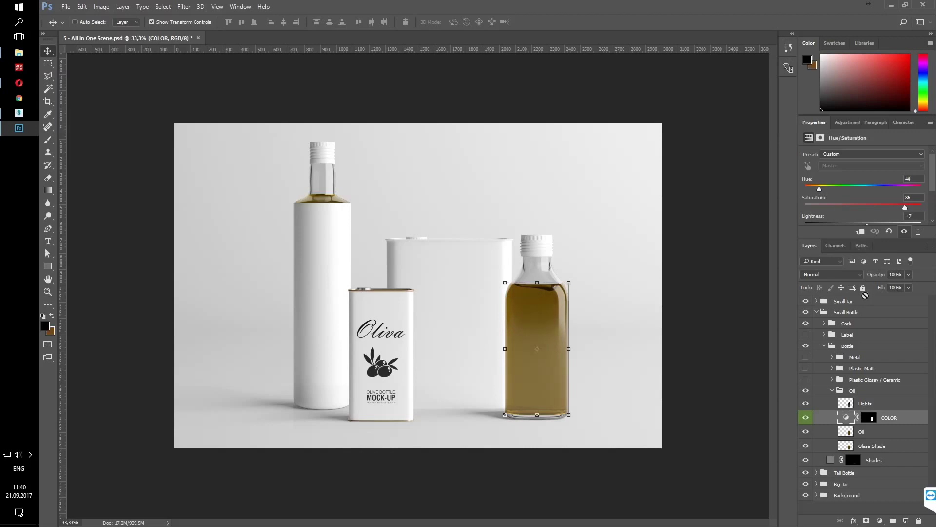
click(761, 324)
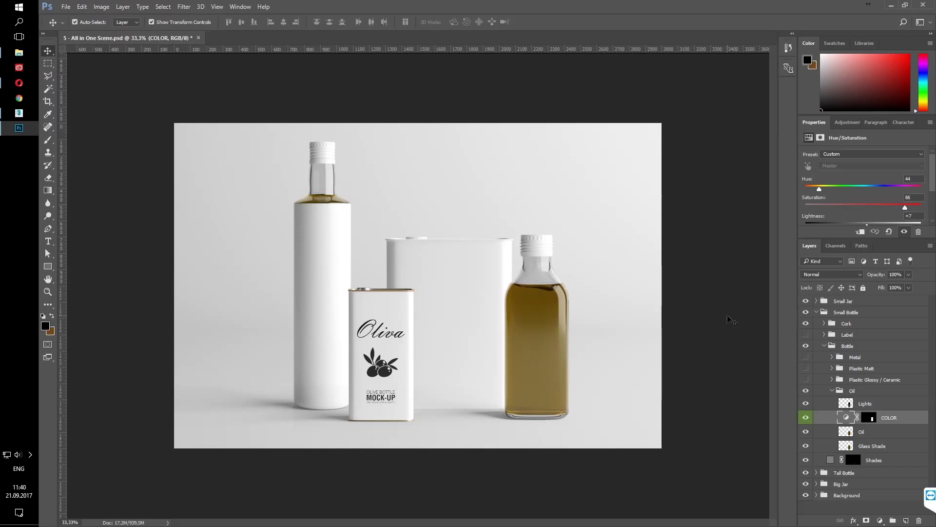
Step: Try the Oil group's Lights layer at about 49% opacity and return it to 100%
click(871, 404)
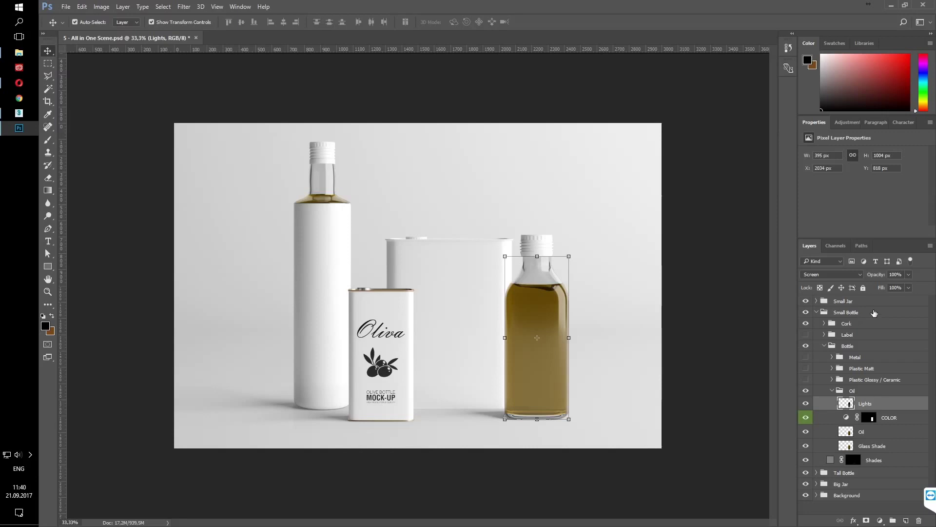
click(909, 274)
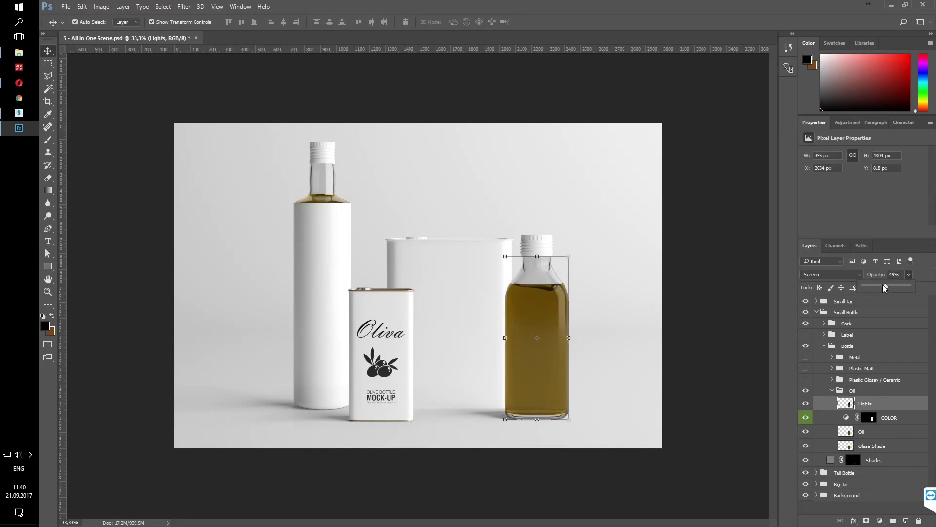
drag(891, 285, 917, 287)
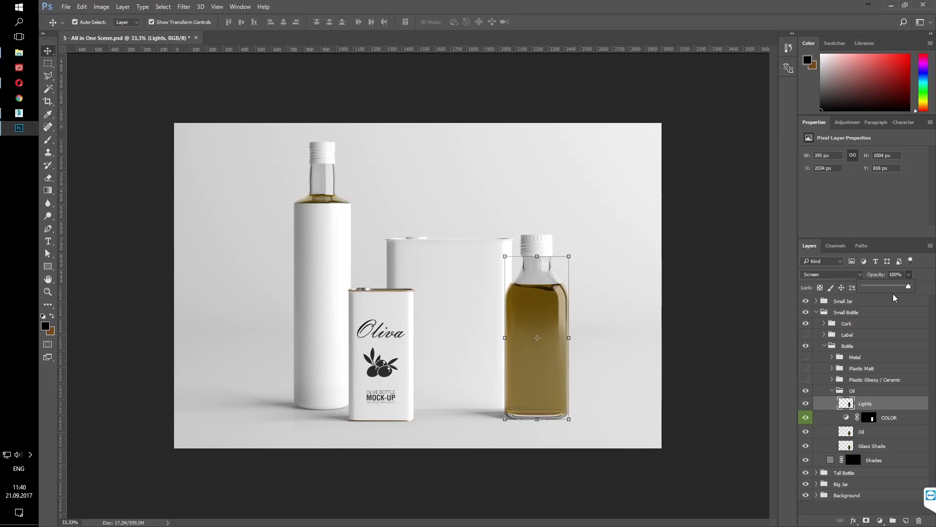
ctrl+click(855, 402)
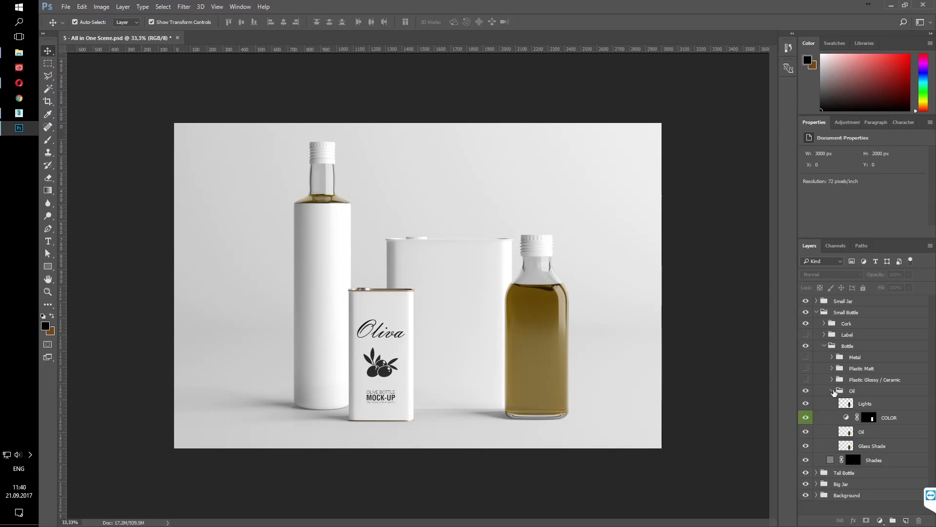
Step: Collapse and hide the small bottle's Oil group and show its Plastic Glossy / Ceramic material instead
click(833, 391)
click(855, 391)
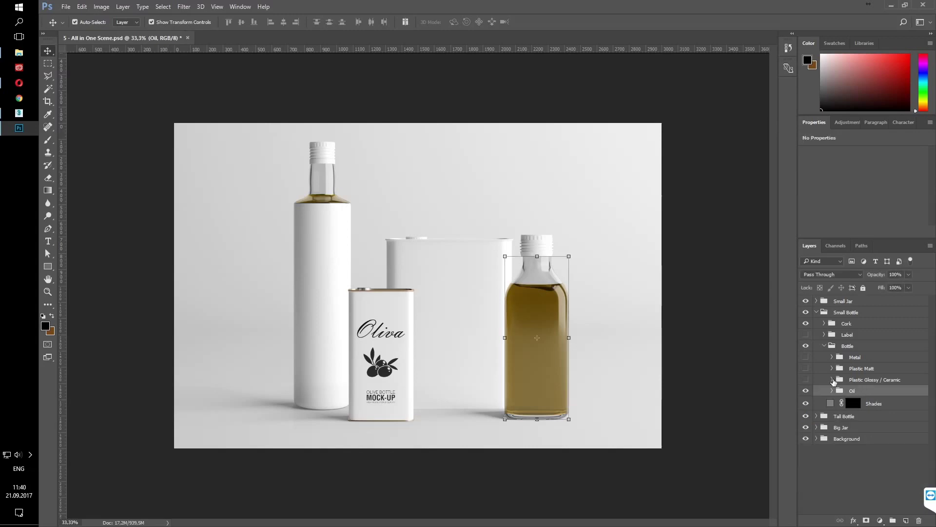
click(805, 391)
click(805, 380)
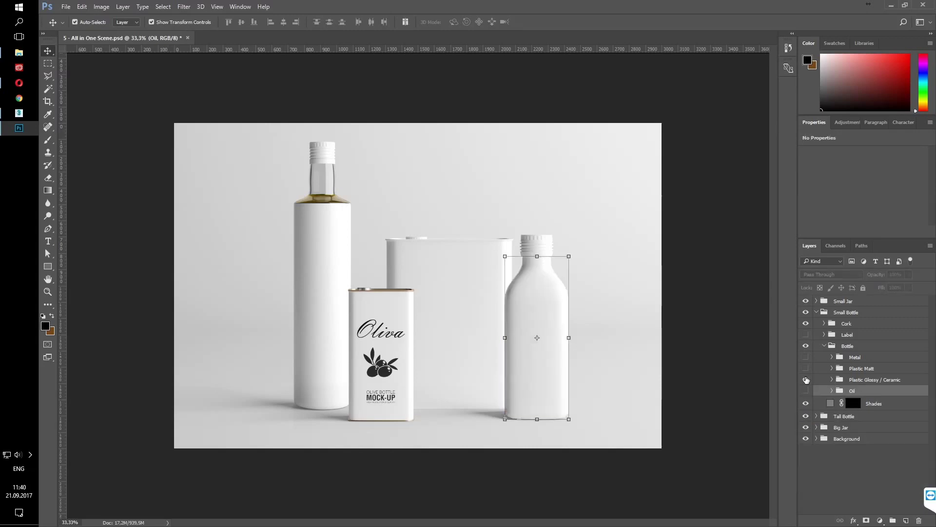
Step: Expand the small bottle's Plastic Glossy / Ceramic group and set its COLOR fill to dark brown #482c10
click(846, 382)
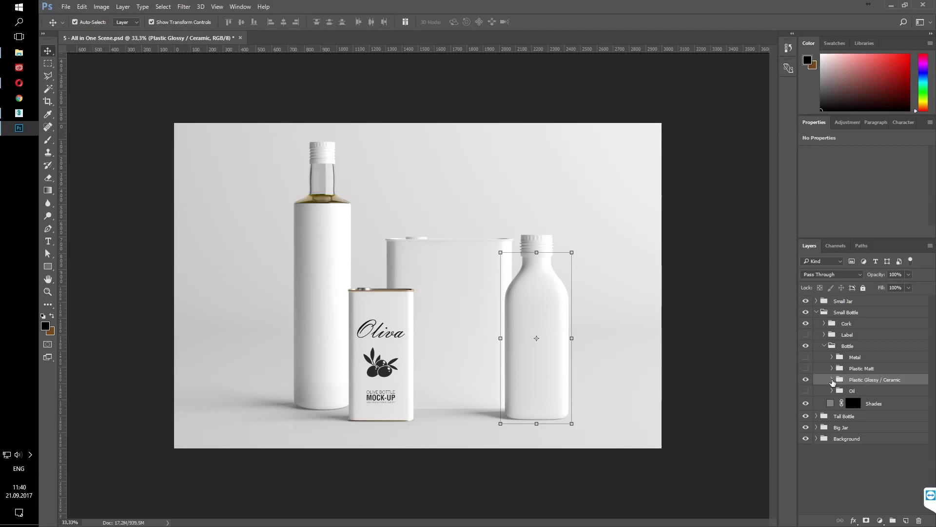
click(832, 380)
double_click(846, 420)
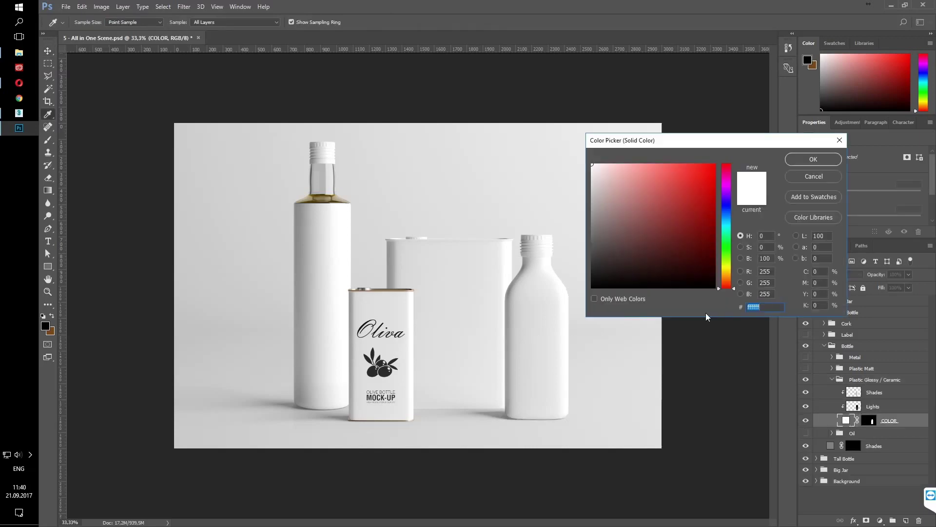
mouse_move(640, 255)
mouse_down()
mouse_move(585, 272)
mouse_move(605, 266)
mouse_move(579, 257)
mouse_move(682, 258)
mouse_up()
click(724, 278)
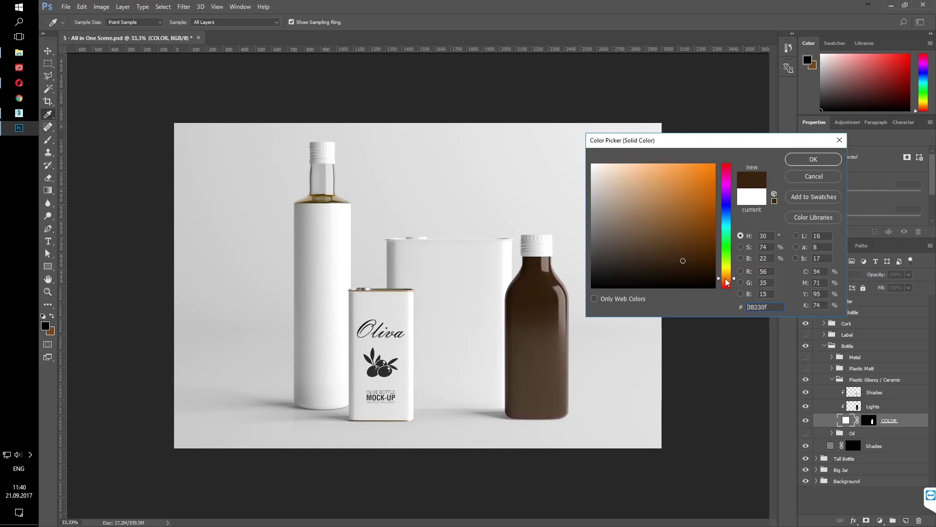
click(688, 253)
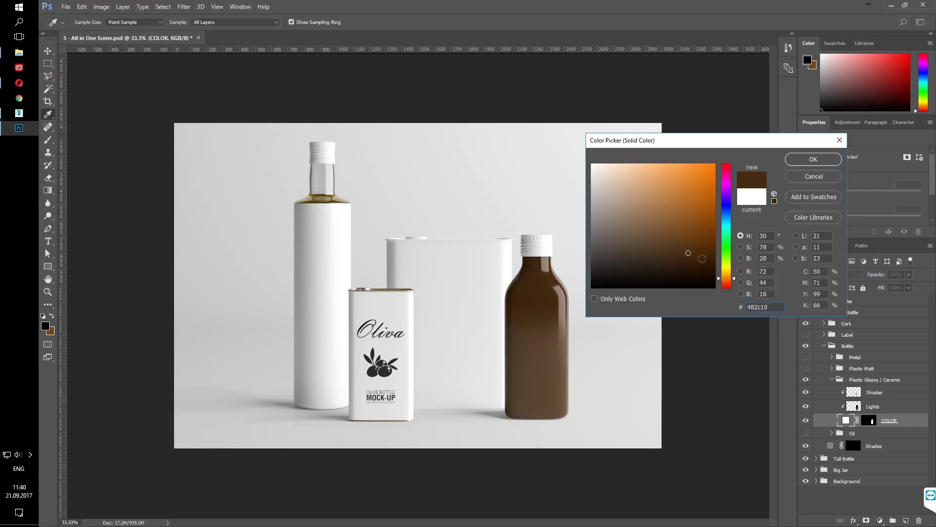
click(807, 160)
Step: Try different opacities on the Plastic Glossy / Ceramic group's Lights layer, returning to 100%, and reset the COLOR fill to white
click(886, 409)
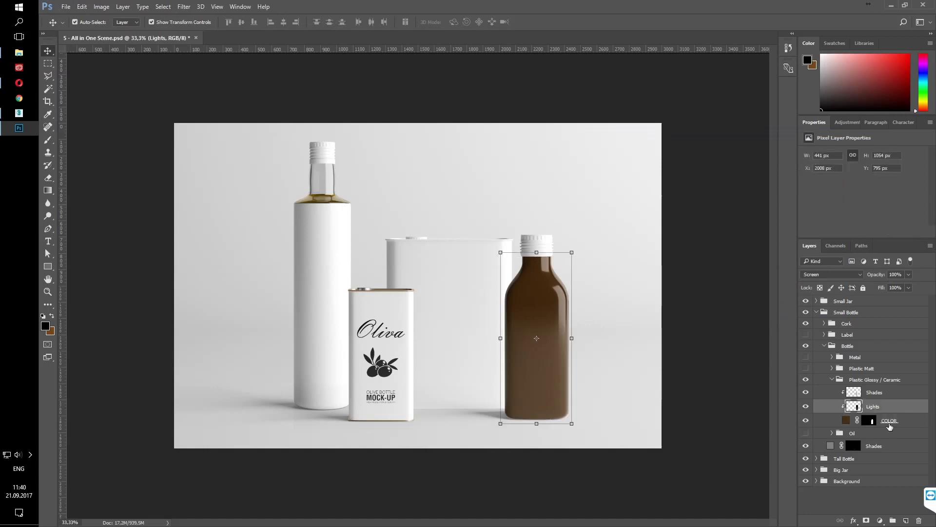
drag(890, 284, 910, 285)
double_click(847, 422)
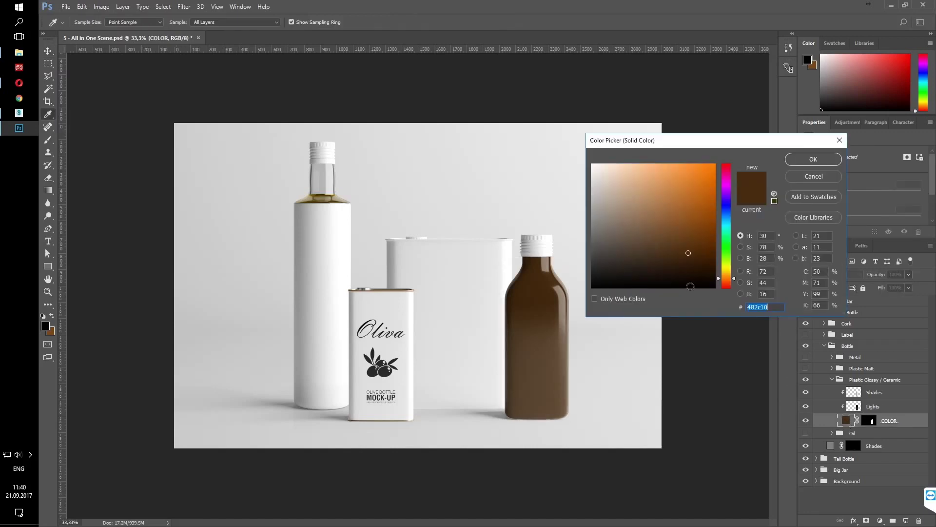
drag(691, 286, 513, 128)
click(813, 159)
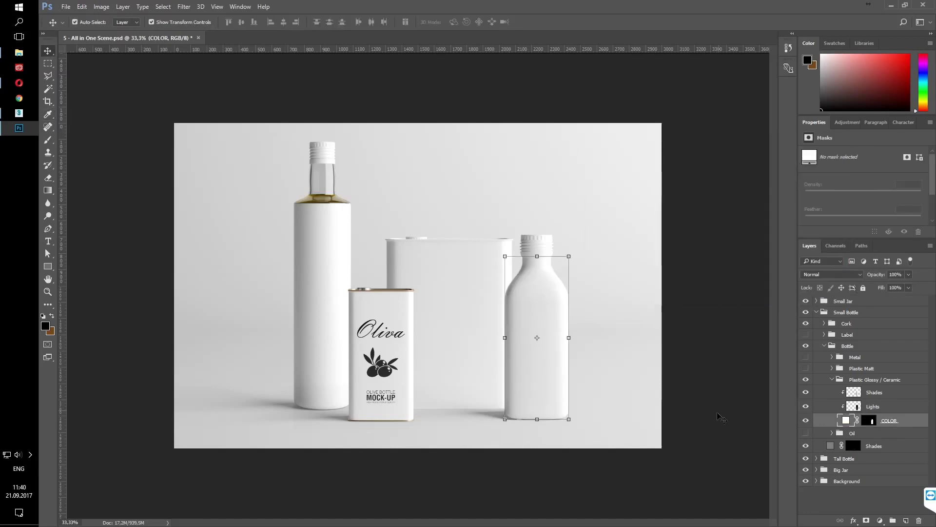
Step: Collapse and hide the small bottle's Plastic Glossy / Ceramic material, preview Plastic Matt, and show the Metal material instead
click(832, 379)
click(806, 380)
click(805, 369)
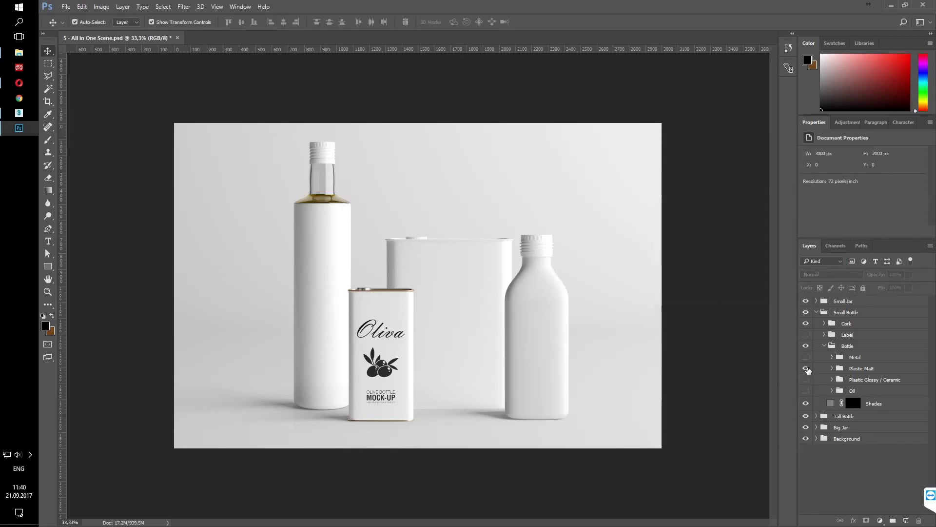
click(805, 368)
click(806, 357)
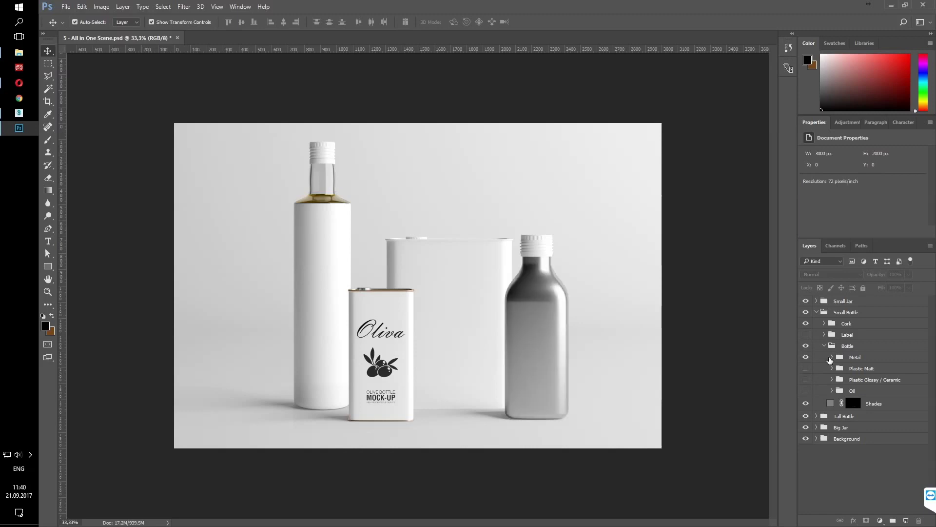
Step: Expand the small bottle's Metal group and toggle its Levels adjustment on and off to compare the brightness
click(832, 357)
click(807, 384)
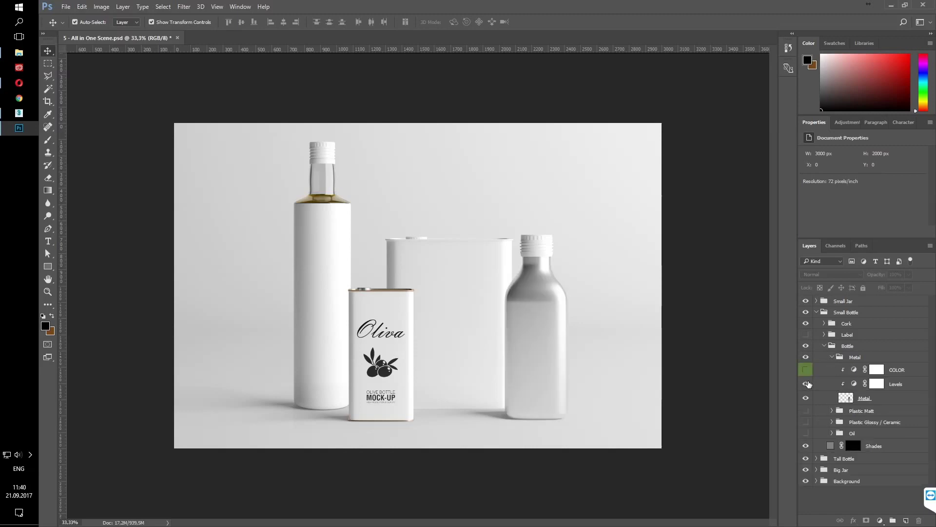
click(807, 383)
Step: Enable the Metal group's COLOR adjustment and set hue 284, saturation 17 and lightness -39
click(807, 371)
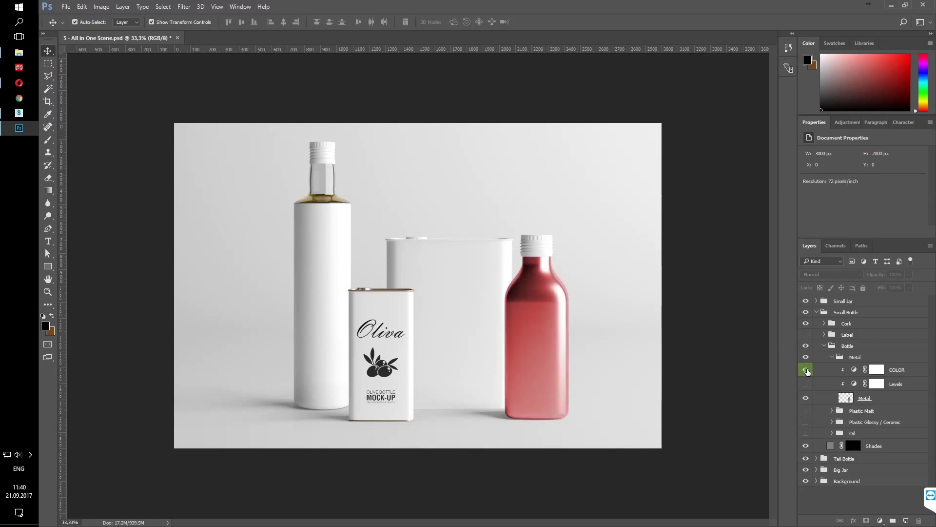
click(876, 370)
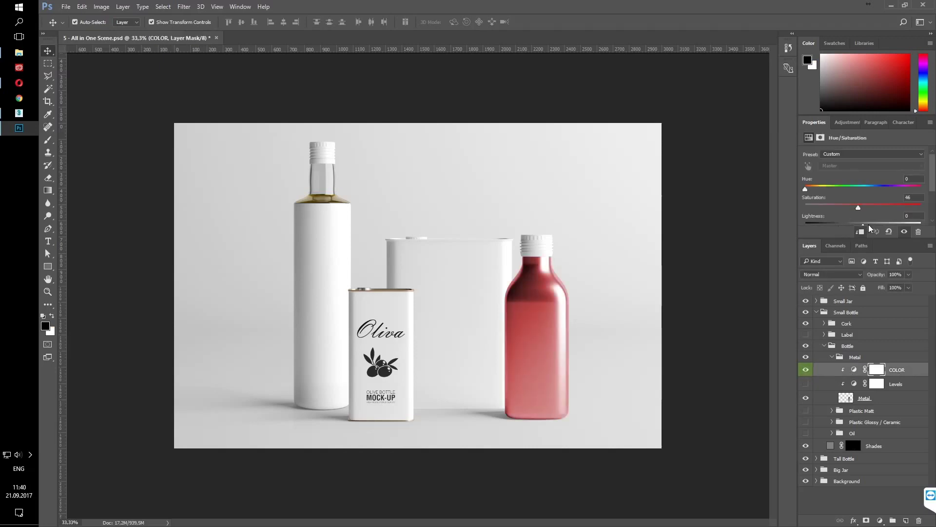
drag(863, 225, 839, 223)
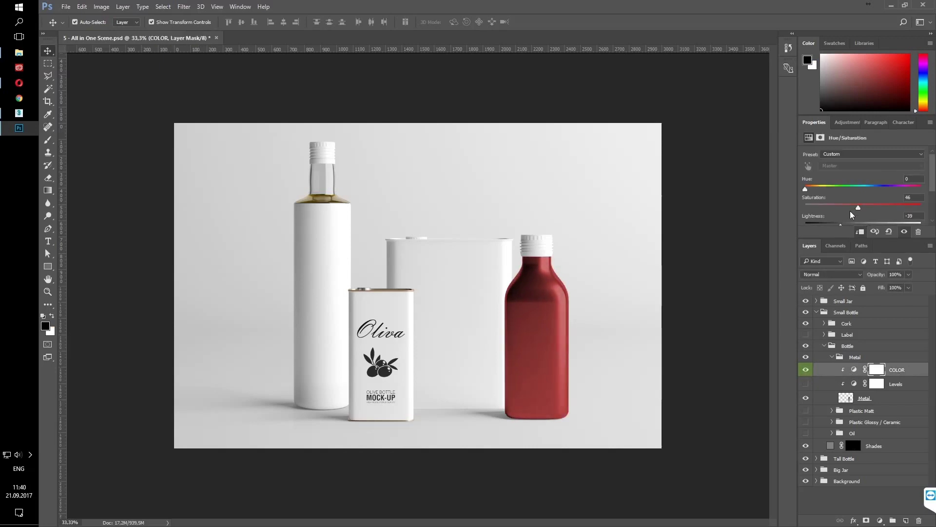
drag(806, 187, 825, 207)
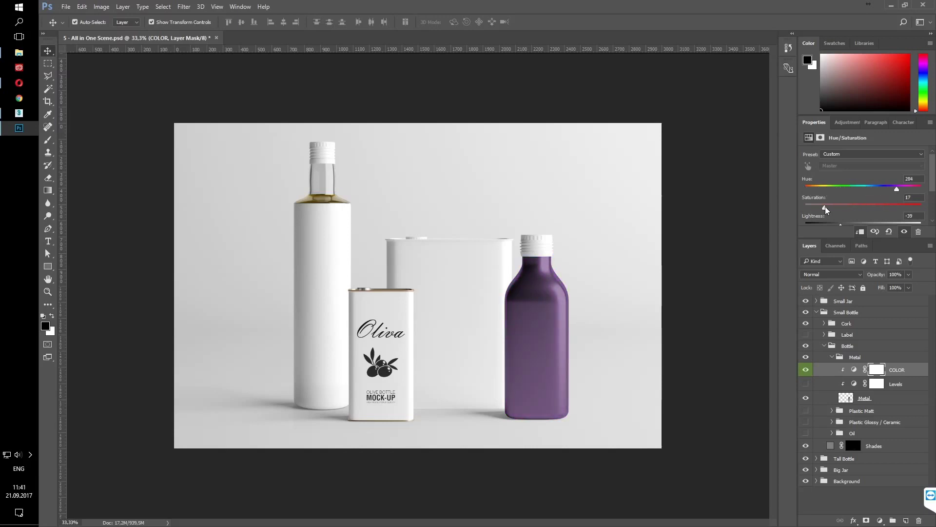
Step: Collapse and hide the small bottle's Metal group, show the Oil material again, and collapse the Bottle group
click(833, 357)
click(806, 357)
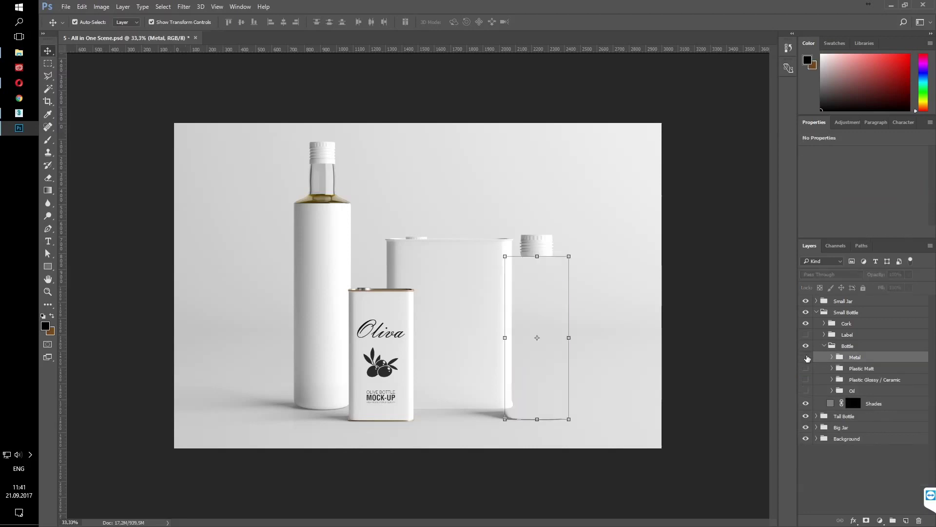
click(805, 391)
click(728, 360)
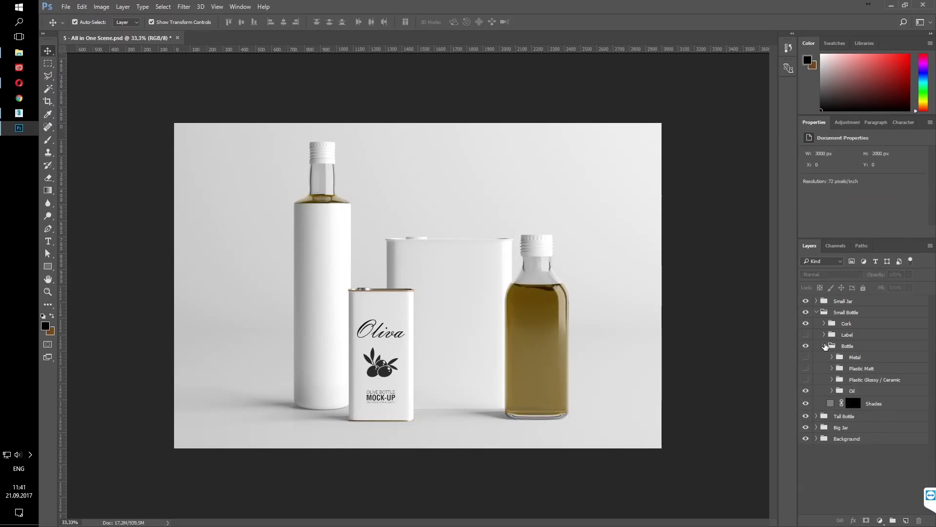
click(824, 345)
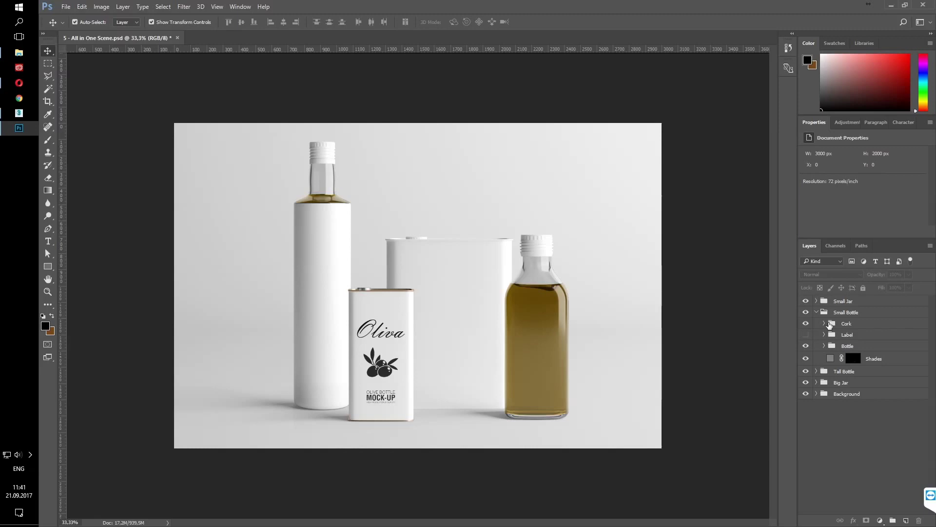
Step: Switch the small bottle's Cork from Plastic Glossy / Ceramic to the Metal material, and collapse the Cork group
click(824, 324)
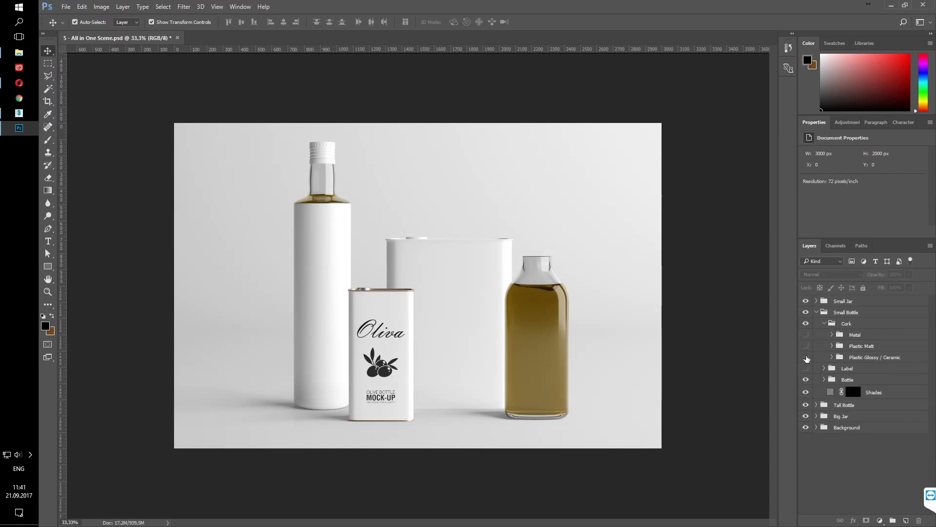
click(806, 357)
click(806, 335)
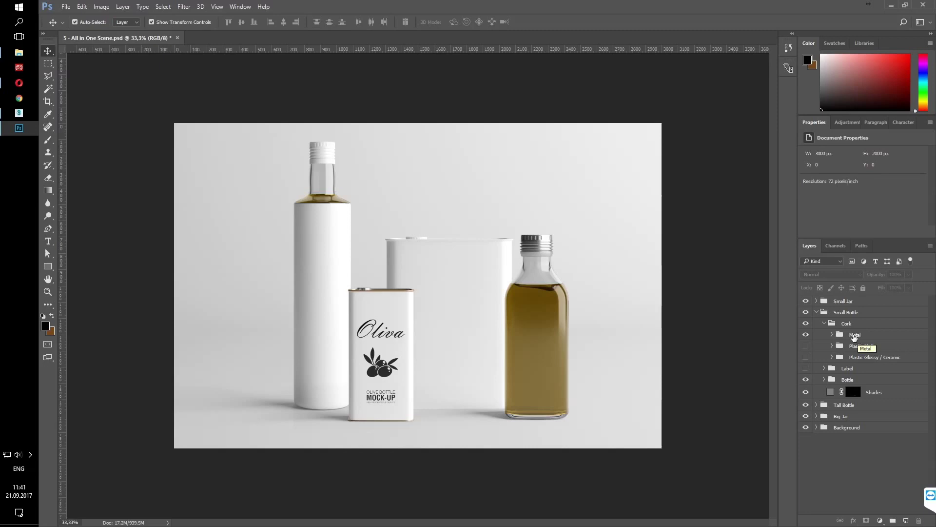
click(824, 323)
Step: Show and expand the small bottle's Label group, and switch the label from Glossy to Foil
click(806, 334)
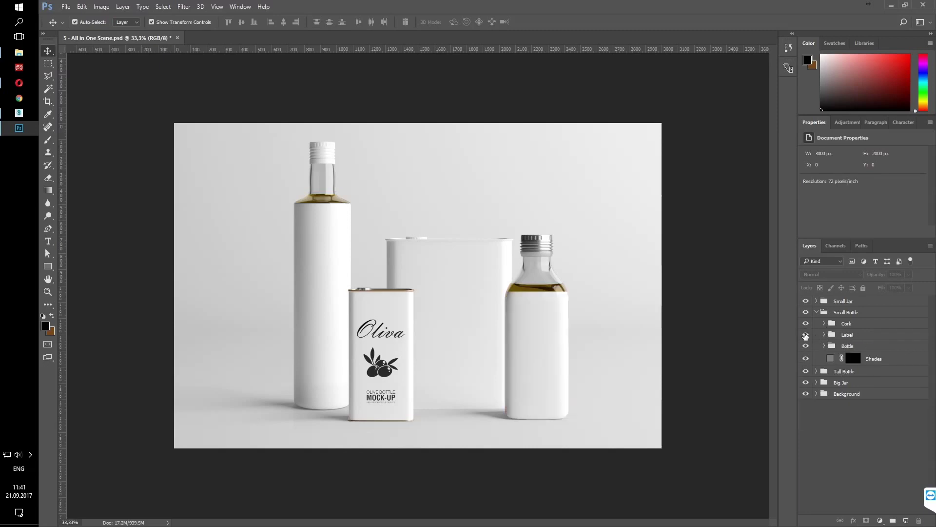
click(824, 334)
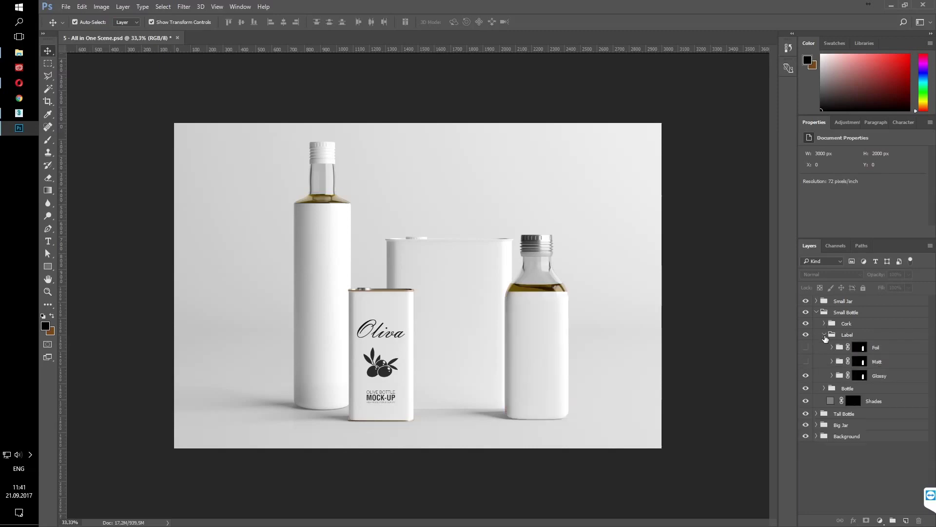
click(806, 375)
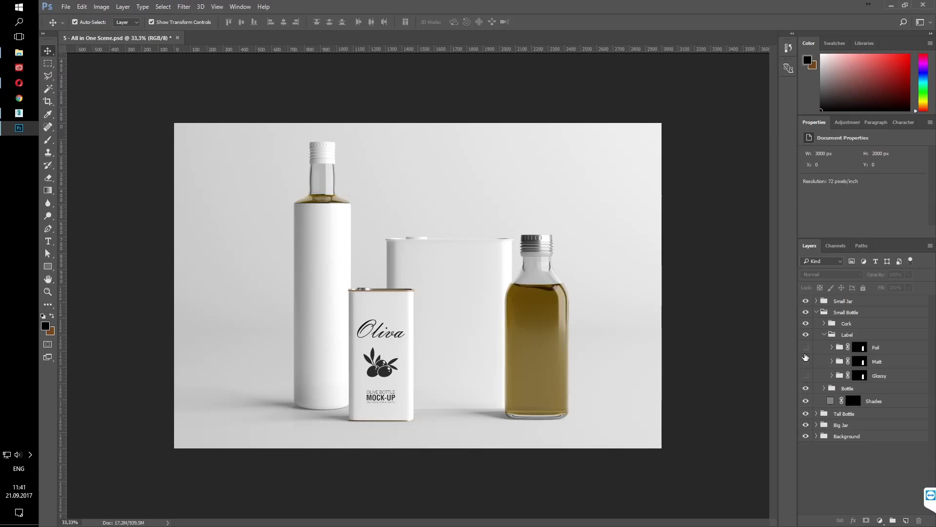
click(806, 347)
click(877, 348)
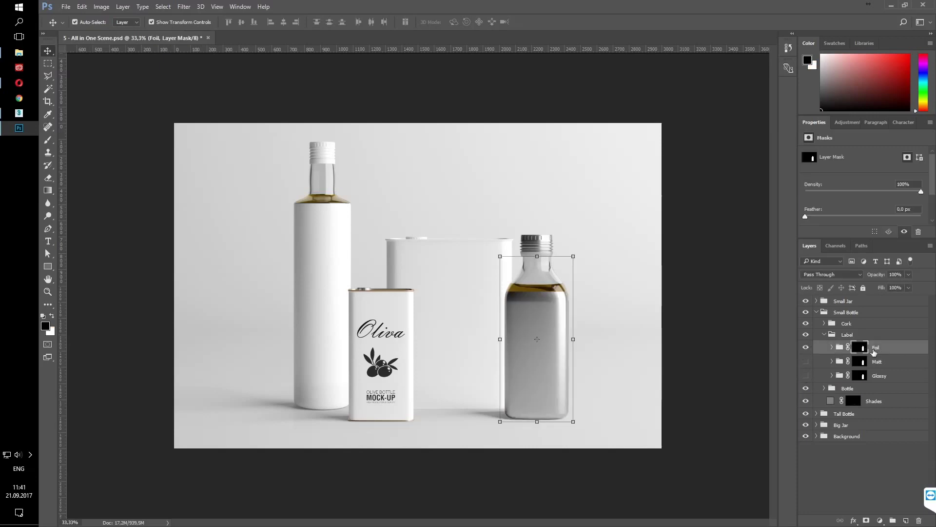
Step: Open the Foil label's DESIGN smart object and place Small Bottle Foil.psd in it as an embedded file
click(832, 347)
double_click(844, 404)
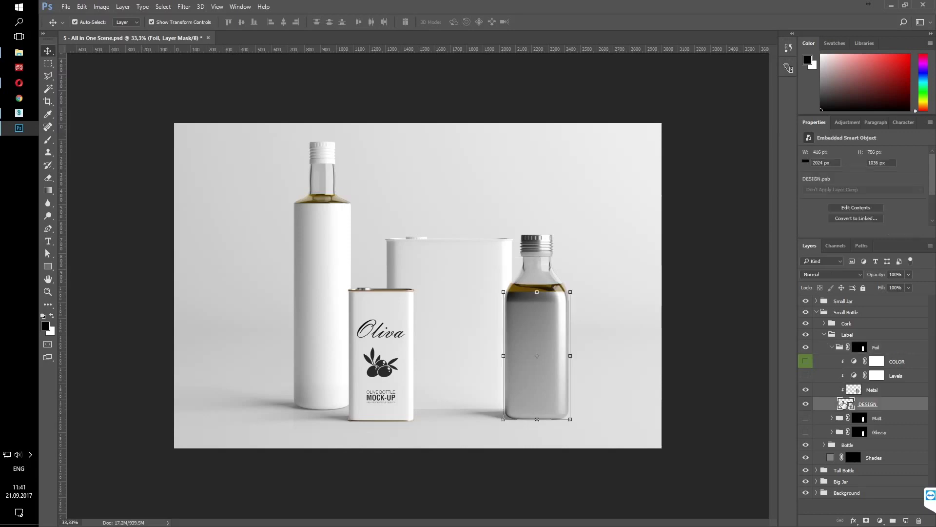
click(65, 6)
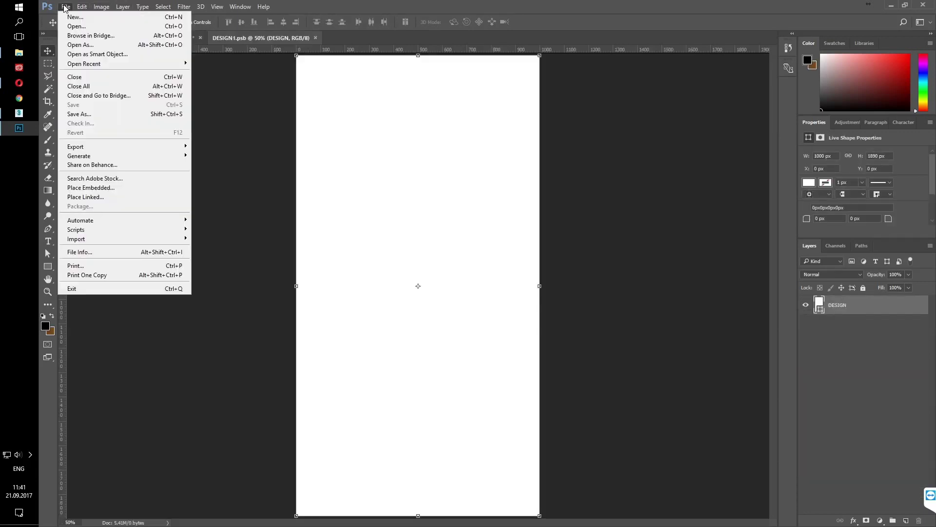
click(105, 189)
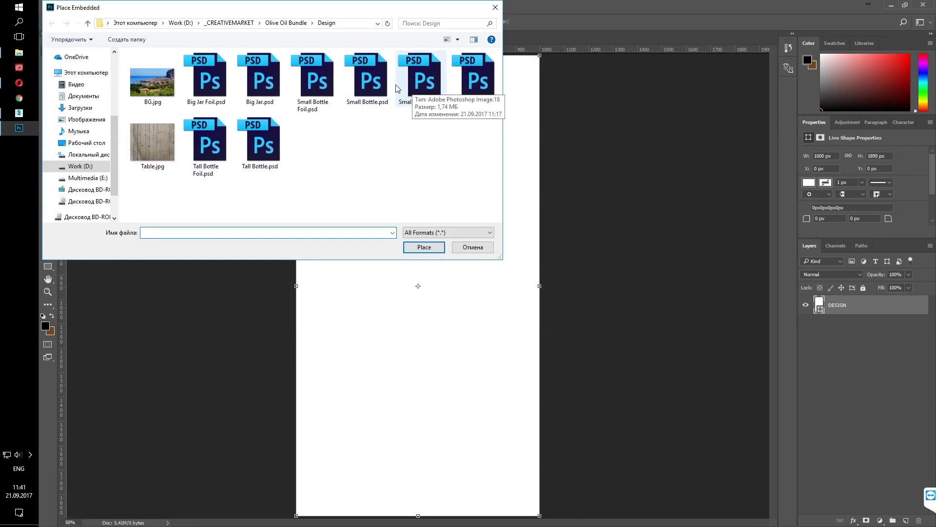
click(316, 76)
click(423, 247)
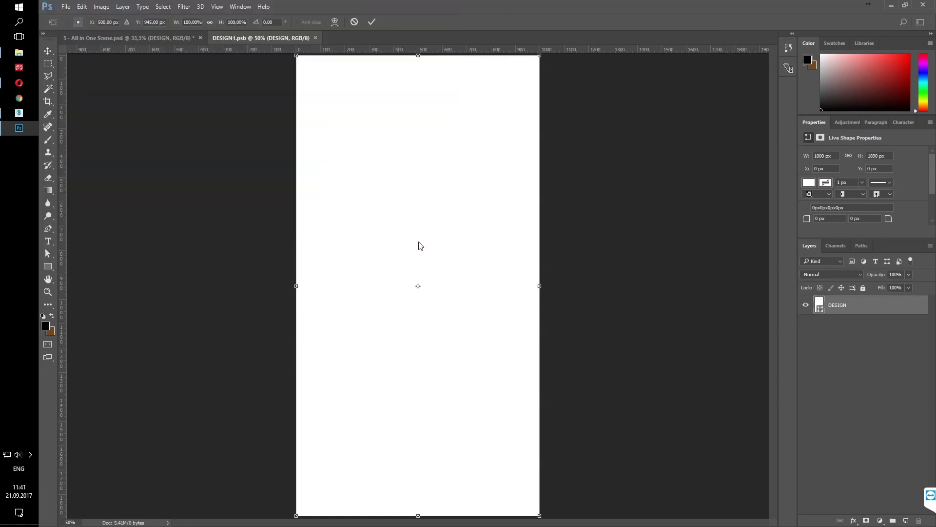
key(Return)
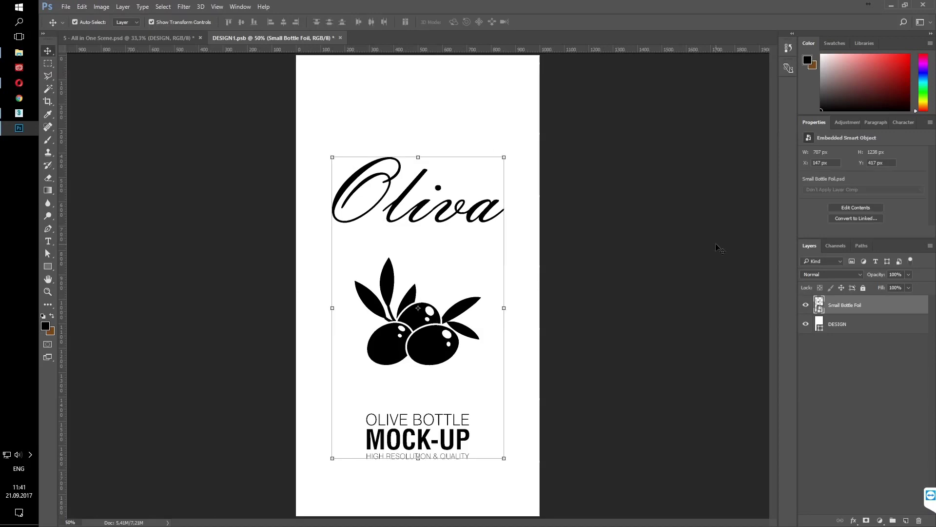
Step: Hide the white DESIGN background shape, then save and close the smart object to update the foil label
click(806, 324)
click(341, 38)
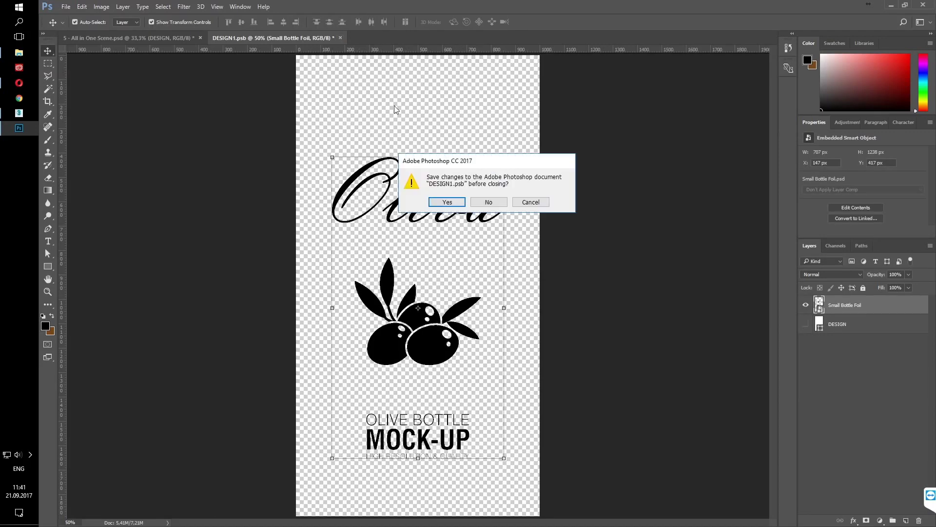
click(446, 200)
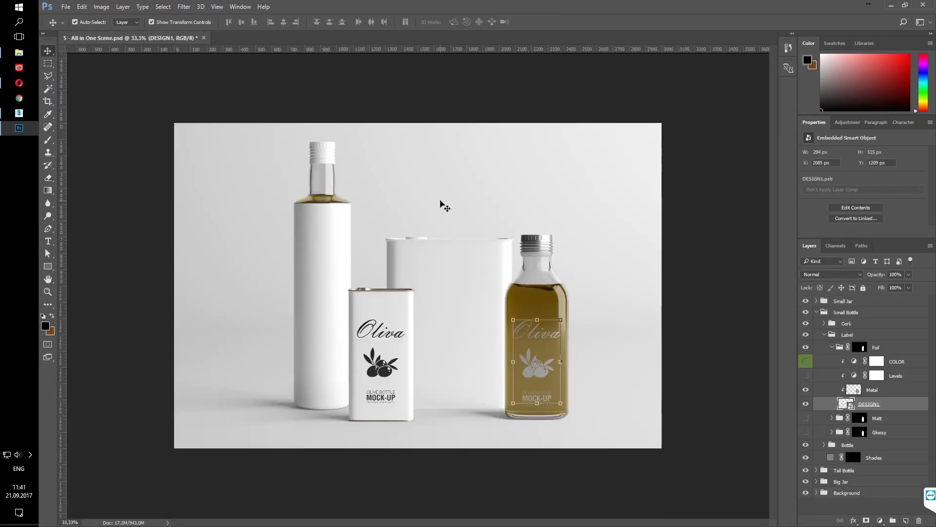
click(692, 280)
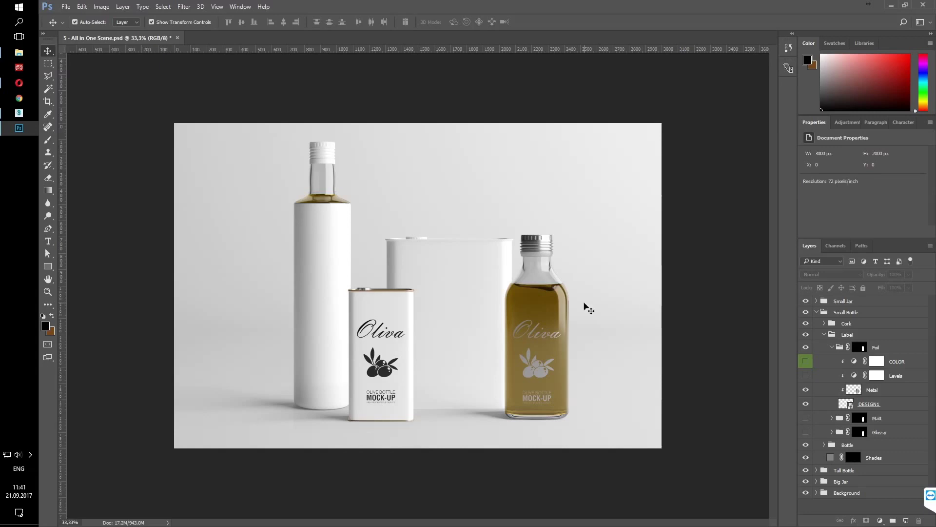
Step: Enable the Foil label's Levels adjustment and set its midtone value to 0.75
click(806, 375)
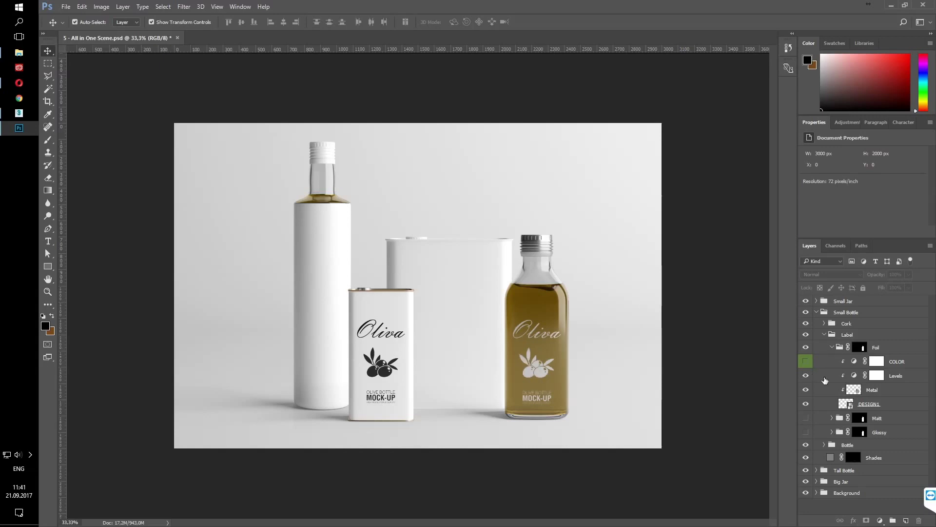
click(827, 378)
scroll(863, 215, down, 1)
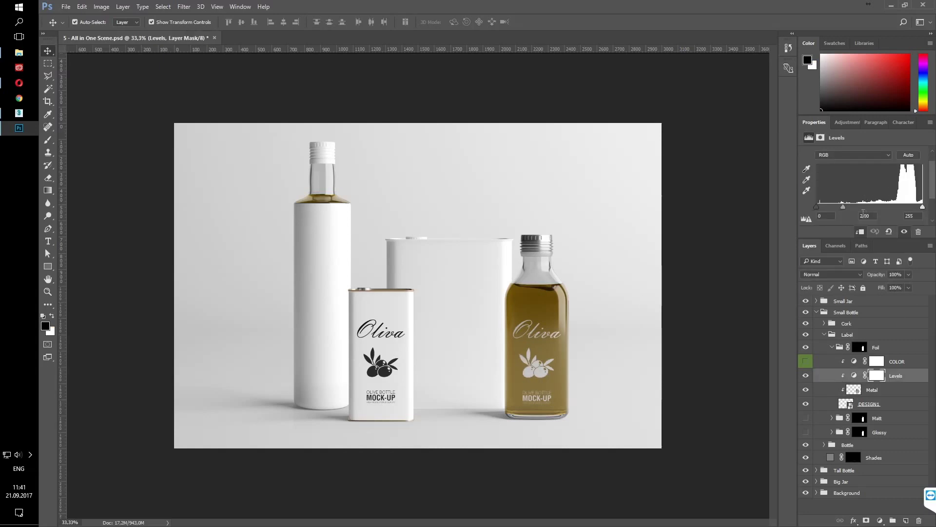
drag(844, 207, 877, 207)
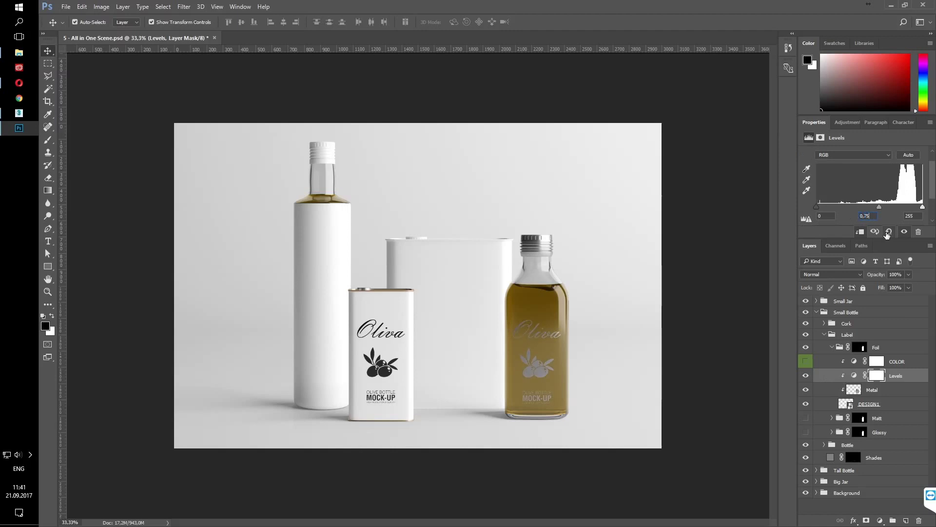
click(715, 271)
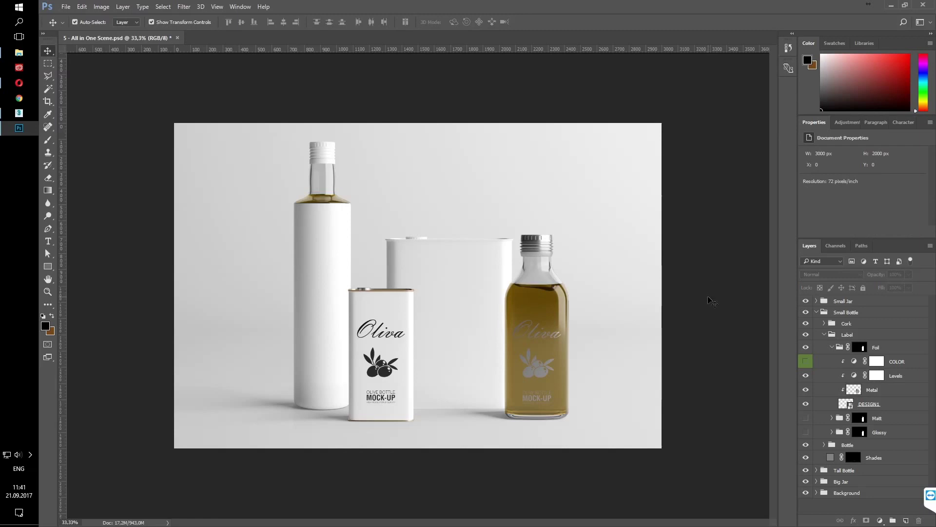
Step: Collapse the Foil label group and set the Lightness of the COLOR adjustment in the small bottle's Oil group to -8
click(832, 347)
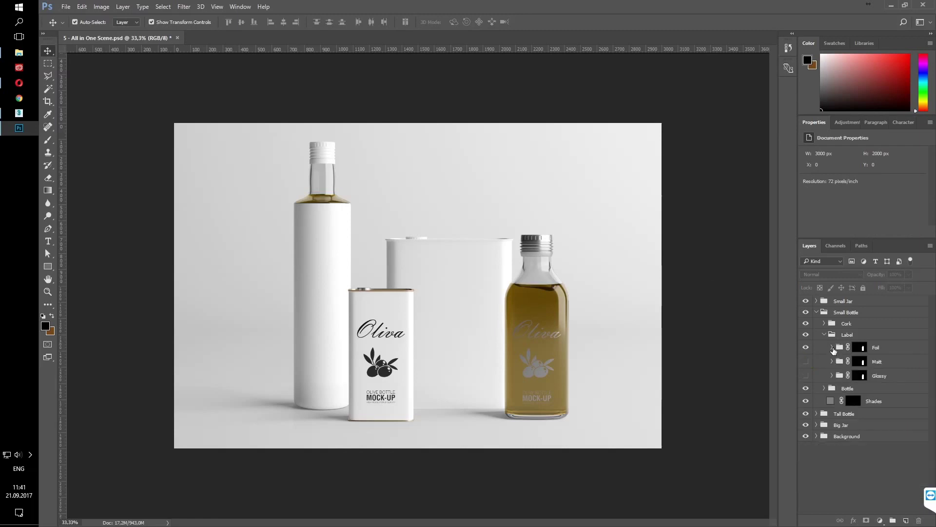
click(824, 388)
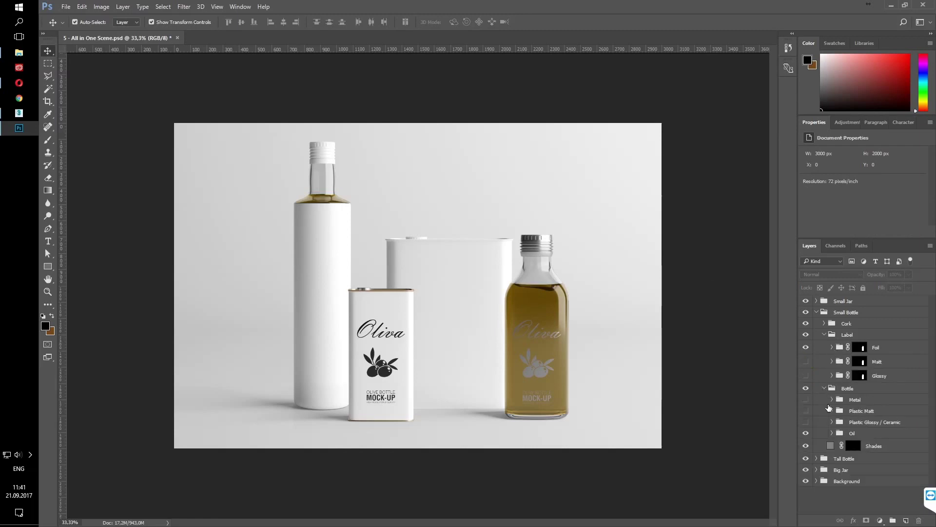
click(838, 434)
click(832, 433)
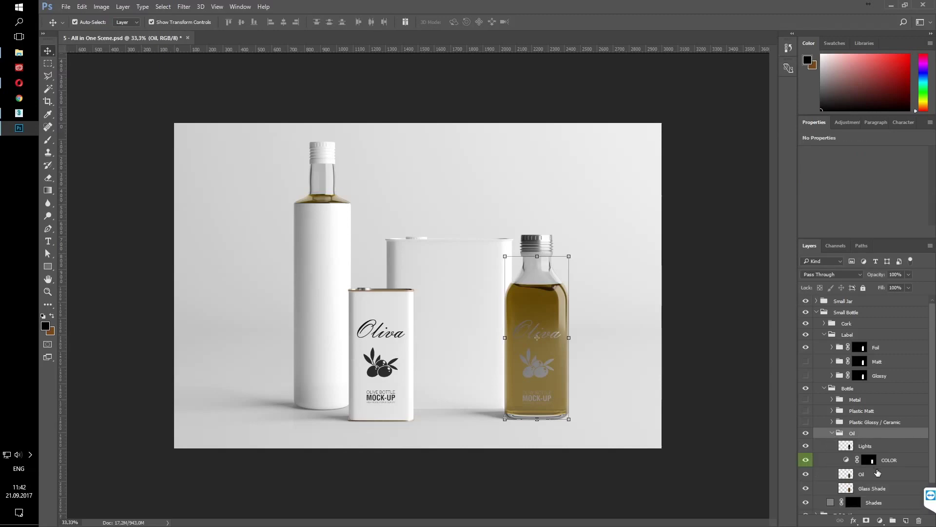
click(888, 460)
scroll(870, 219, down, 1)
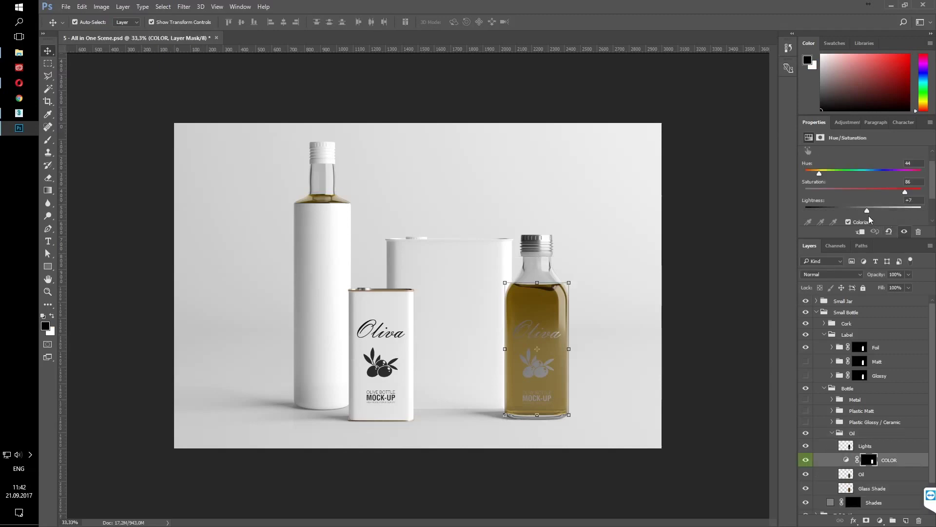
drag(867, 211, 856, 210)
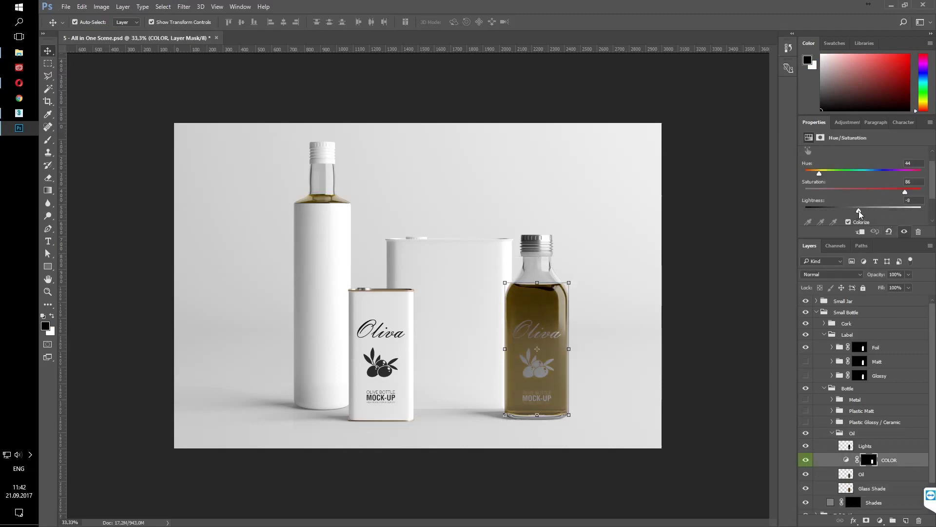
click(697, 301)
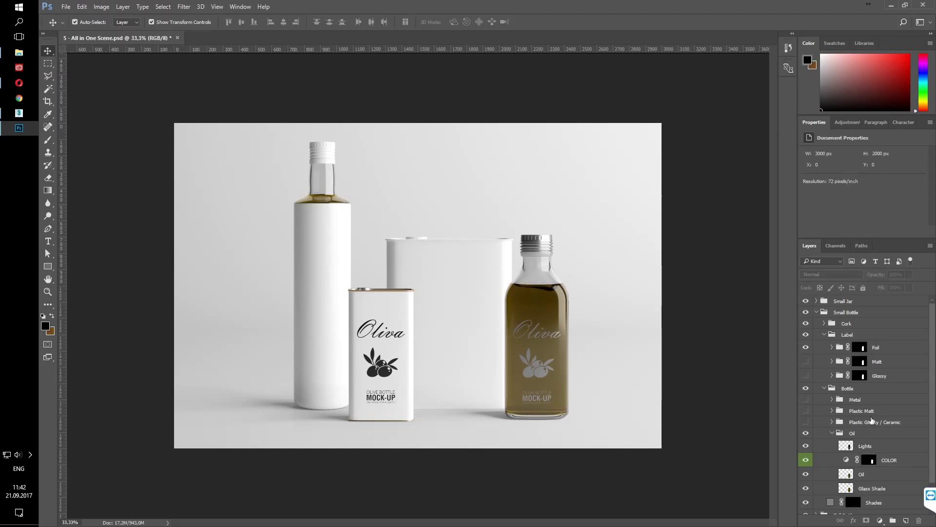
Step: Collapse the Small Bottle group together with its open Oil, Bottle and Label subgroups
click(832, 433)
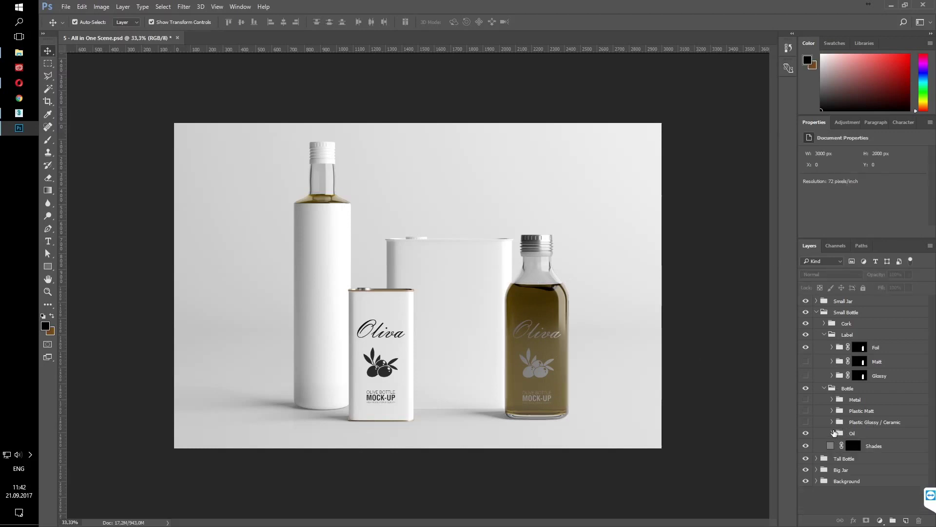
click(824, 388)
click(824, 335)
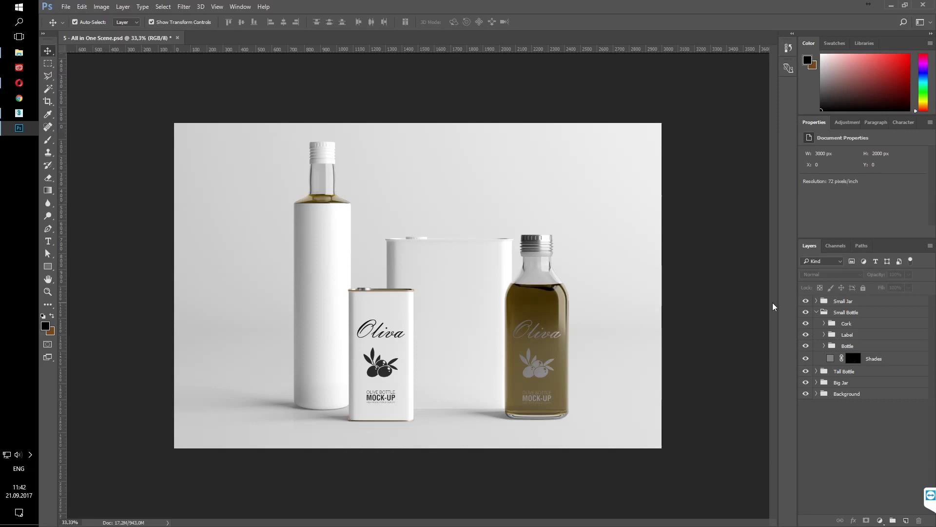
click(817, 312)
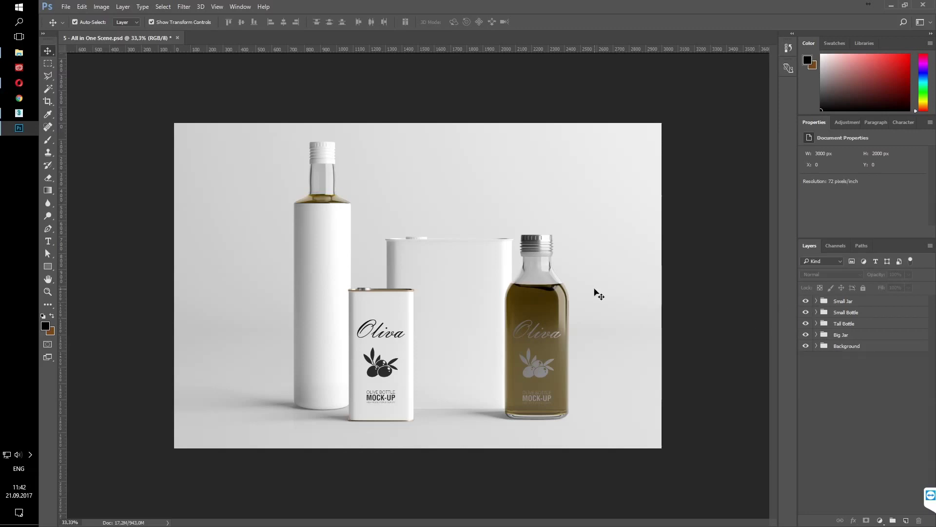
Step: Expand the Tall Bottle group and switch its cork from Plastic Glossy / Ceramic to Metal
click(849, 325)
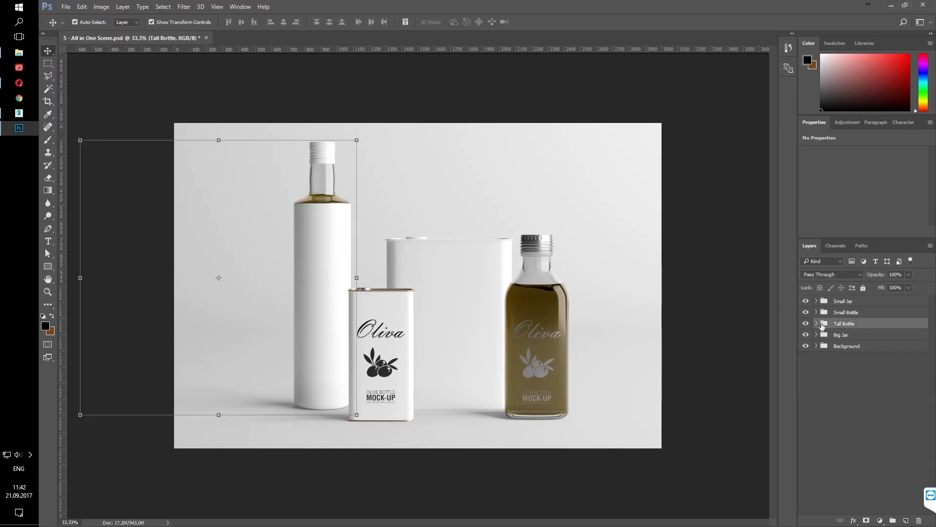
click(817, 324)
click(832, 336)
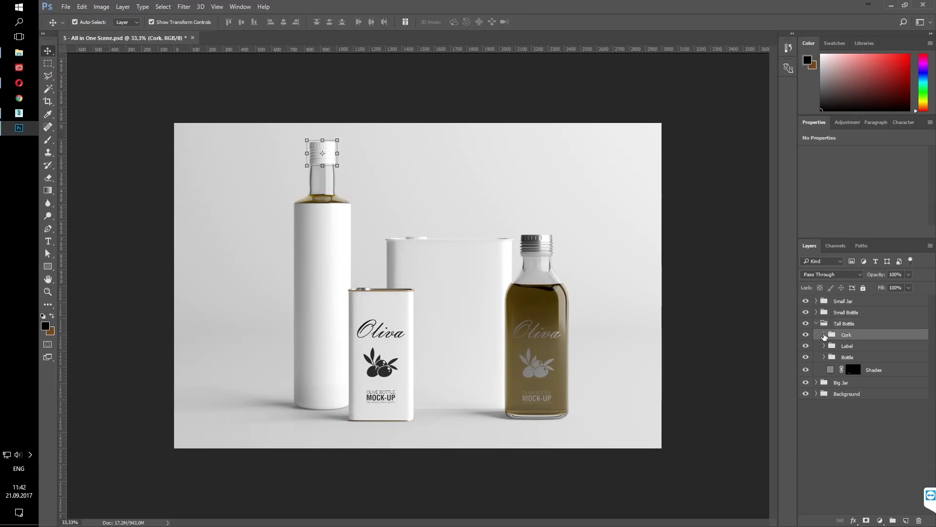
click(824, 335)
click(806, 345)
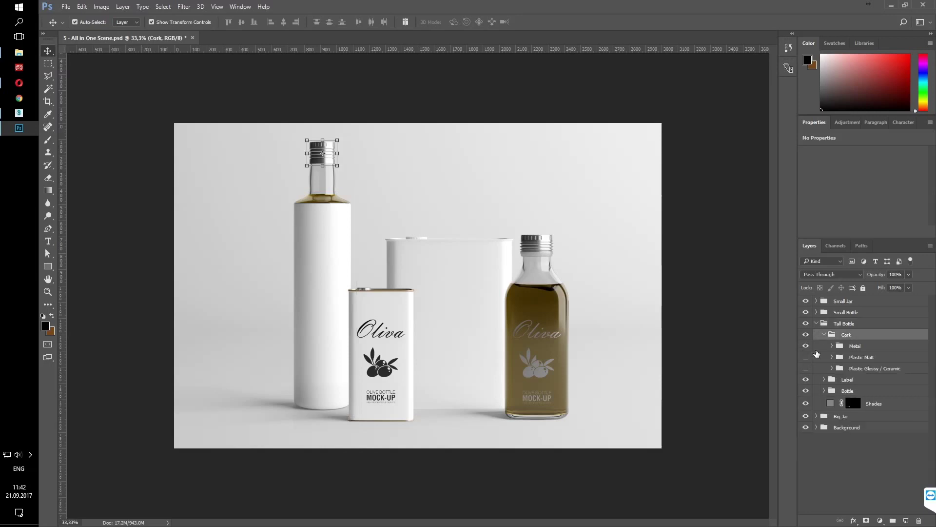
click(824, 335)
Step: Hide the tall bottle's Label group and switch the bottle body from Oil Bottle to Plastic Glossy / Ceramic
click(848, 357)
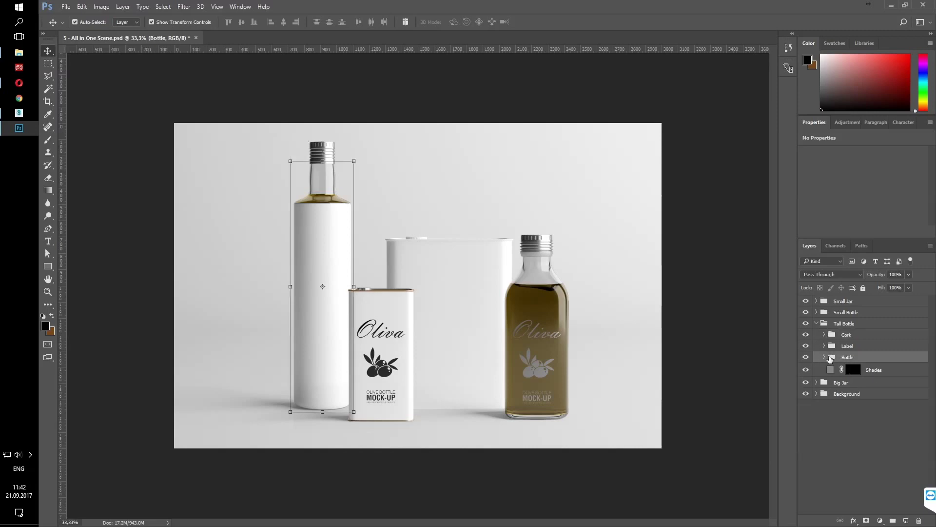
click(806, 346)
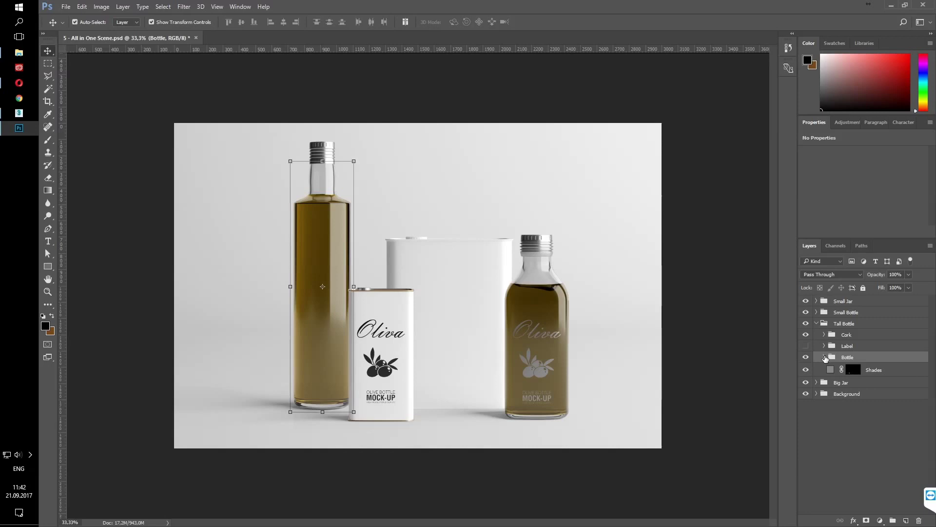
click(824, 358)
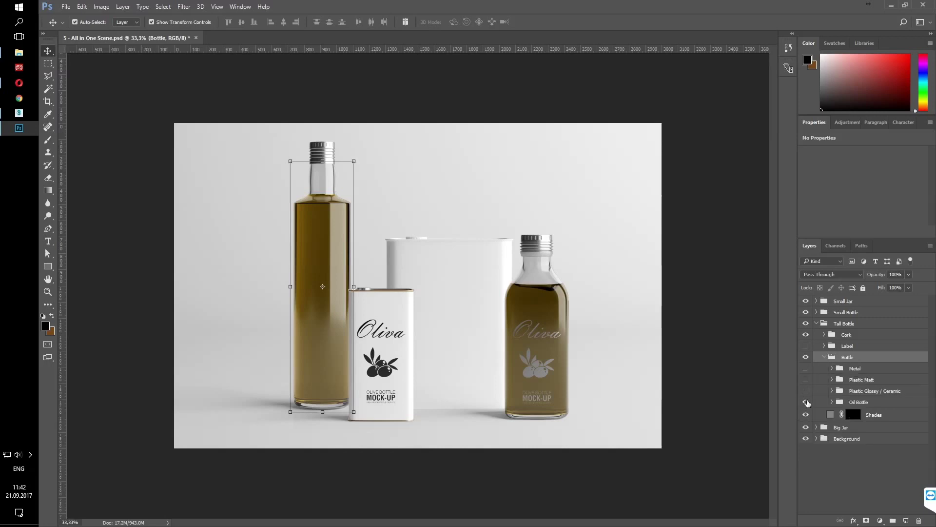
click(805, 401)
click(806, 380)
click(805, 379)
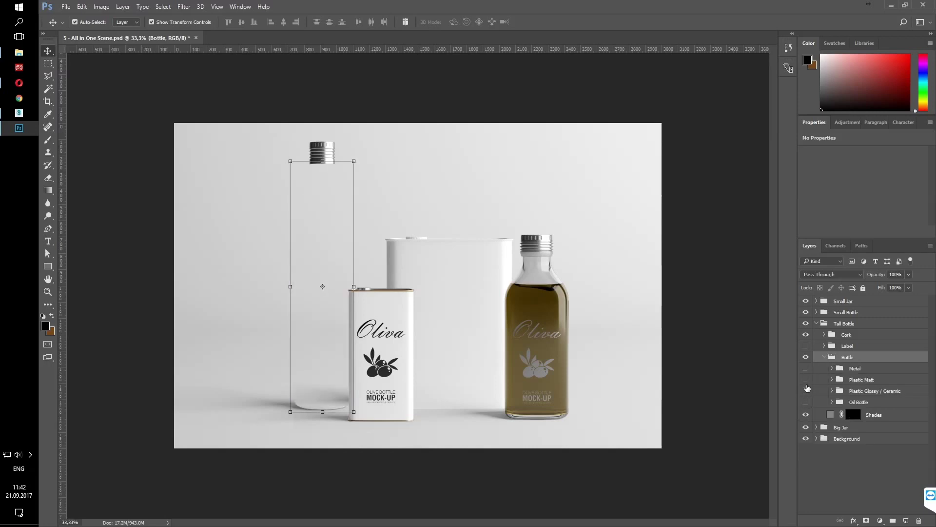
click(806, 391)
Step: Change the COLOR fill of the tall bottle's Plastic Glossy / Ceramic body to #141414, and collapse the Bottle group
click(832, 390)
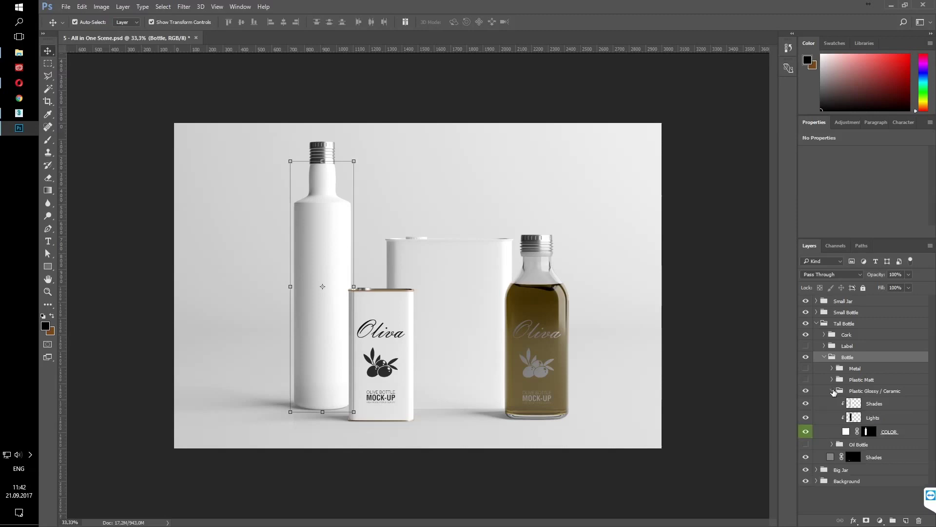
double_click(846, 431)
drag(612, 243, 553, 278)
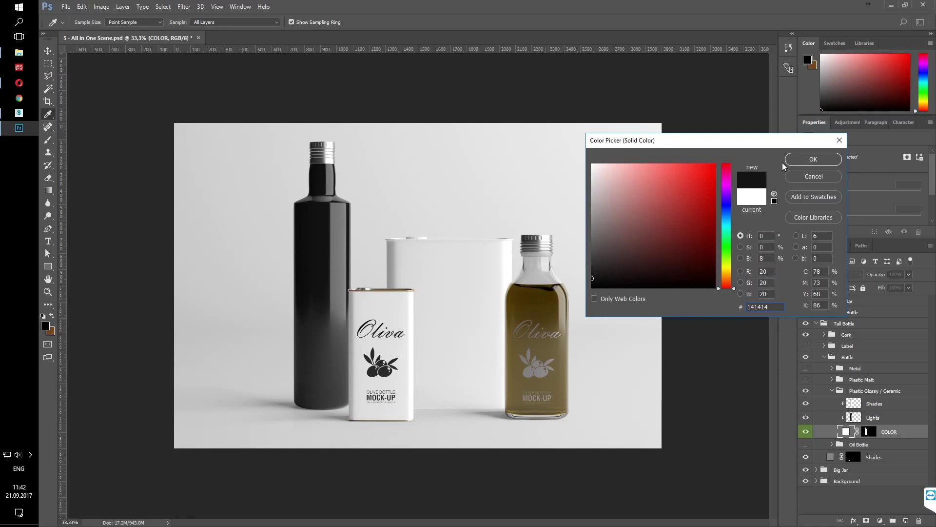
click(795, 161)
key(v)
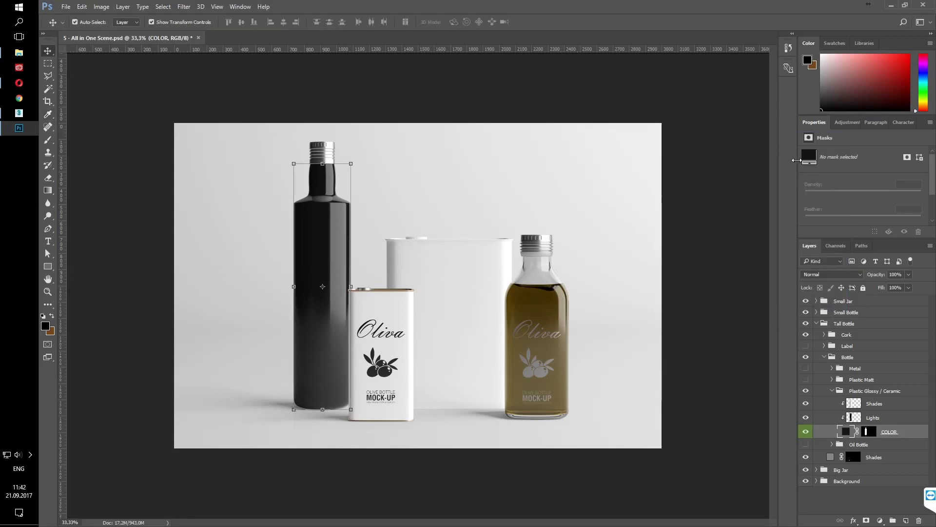
click(832, 392)
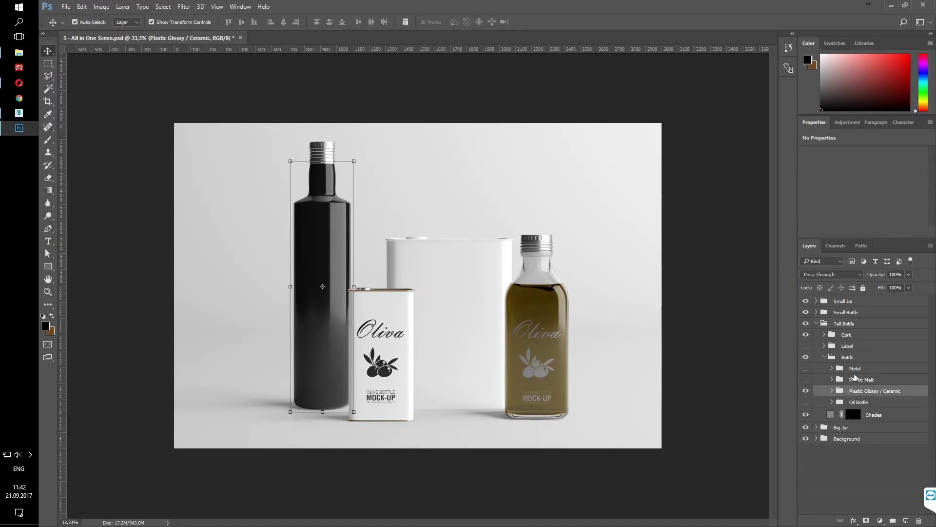
click(824, 357)
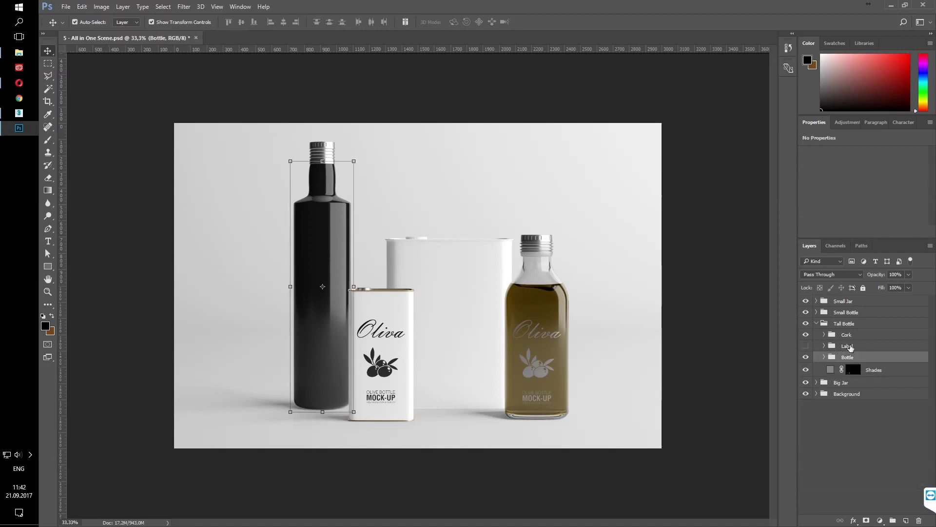
Step: Show the tall bottle's Label group again and expand its Plastic Glossy / Ceramic subgroup
click(849, 346)
click(806, 346)
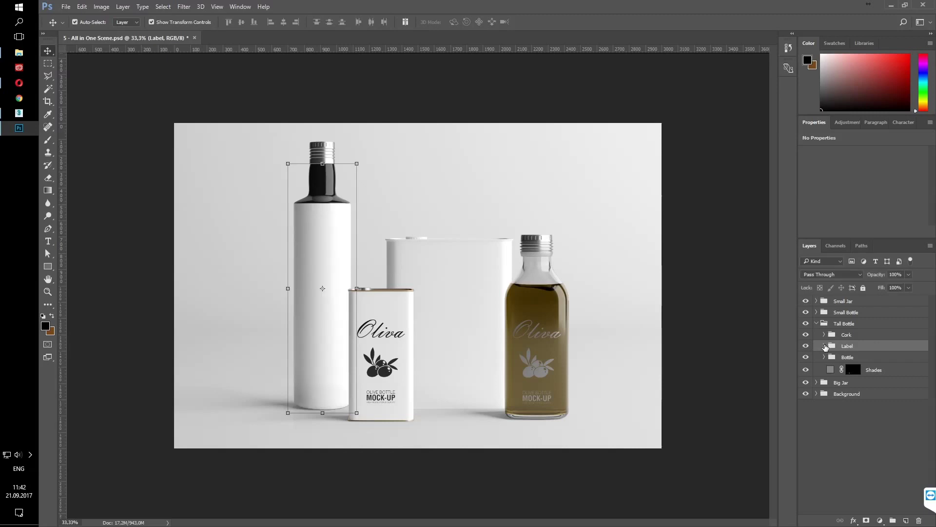
click(825, 347)
click(832, 386)
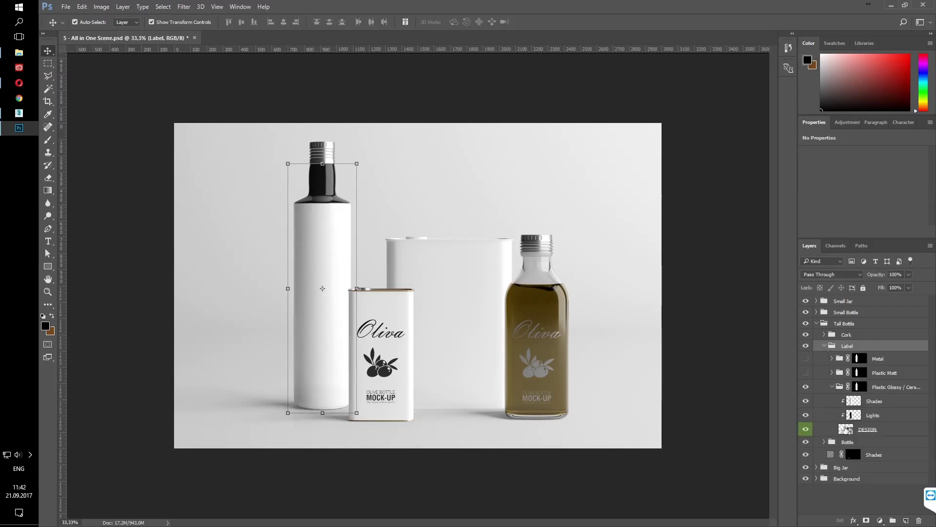
Step: Open the glossy label's DESIGN smart object and place Tall Bottle.psd in it as an embedded file
double_click(846, 429)
click(65, 6)
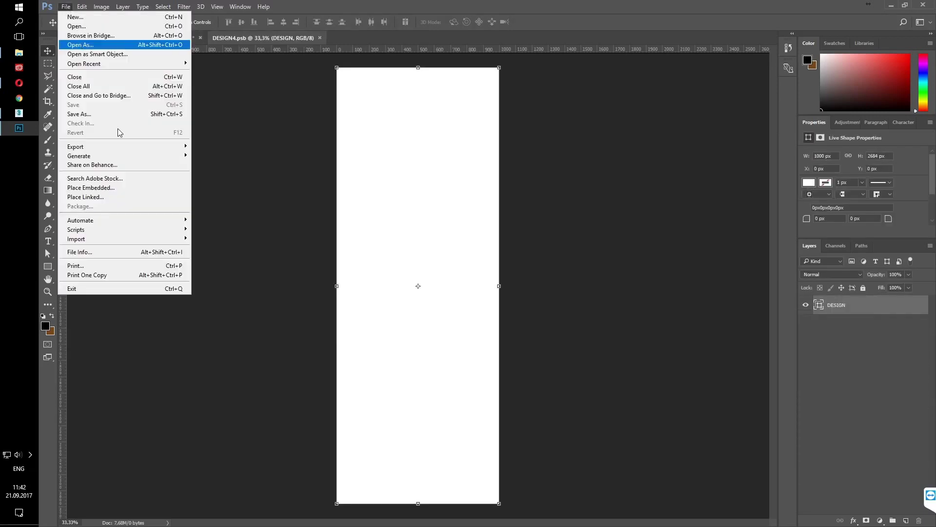
click(112, 178)
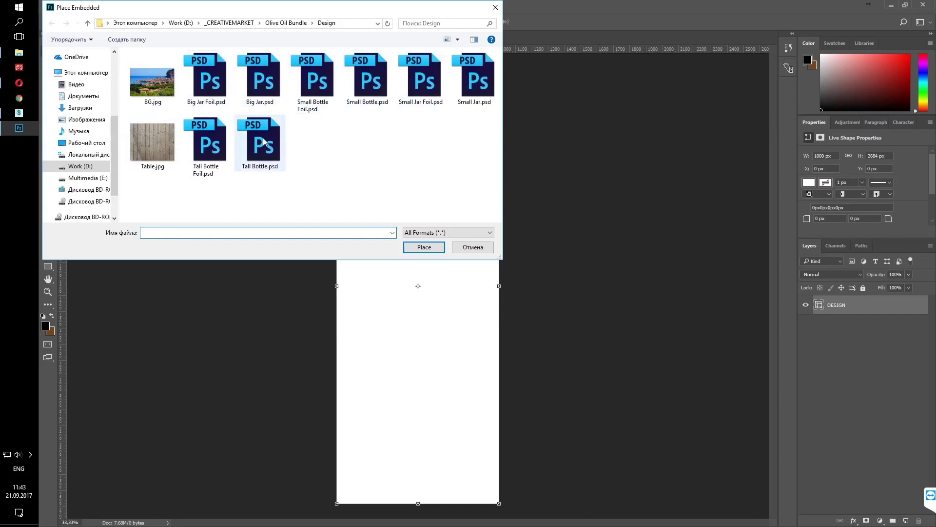
click(211, 142)
click(246, 141)
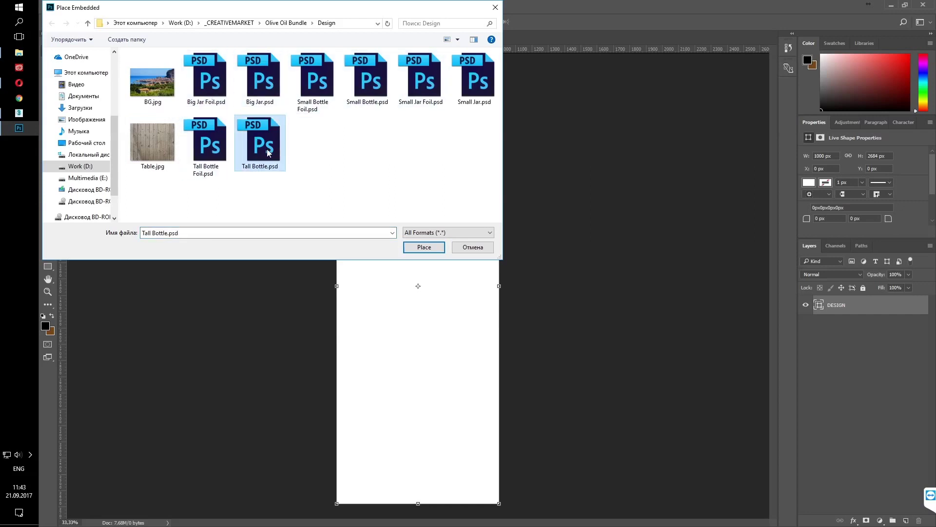
click(418, 247)
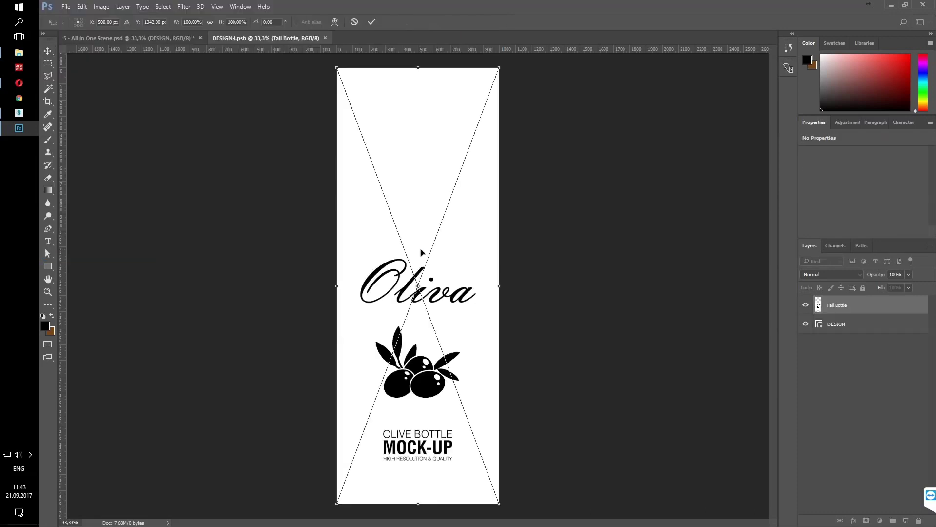
key(Return)
Step: Hide the white DESIGN shape, save and close the smart object, and collapse the tall bottle's Label group
click(805, 316)
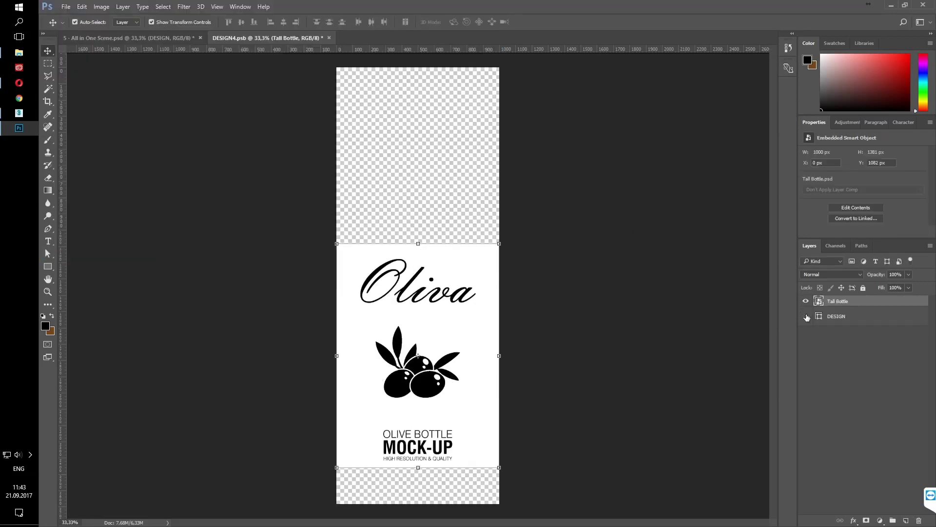
click(329, 38)
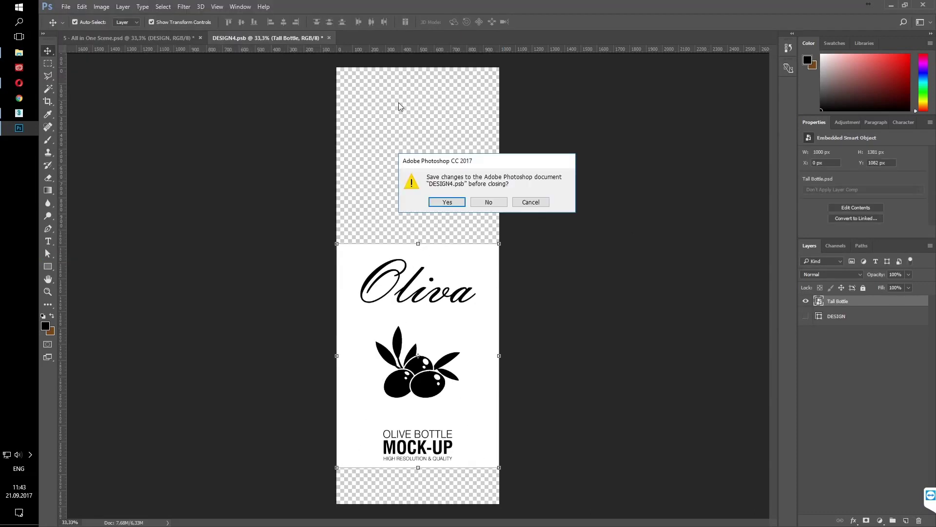
click(451, 202)
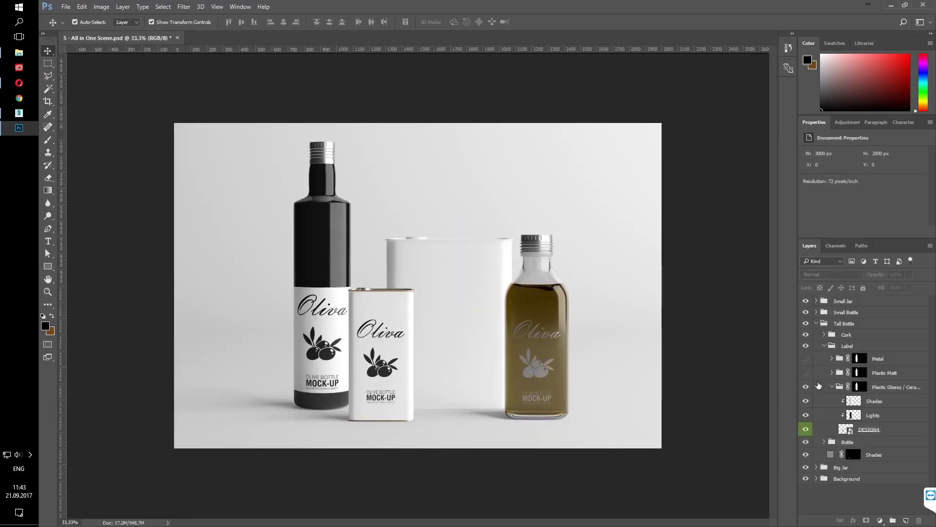
click(832, 386)
click(824, 346)
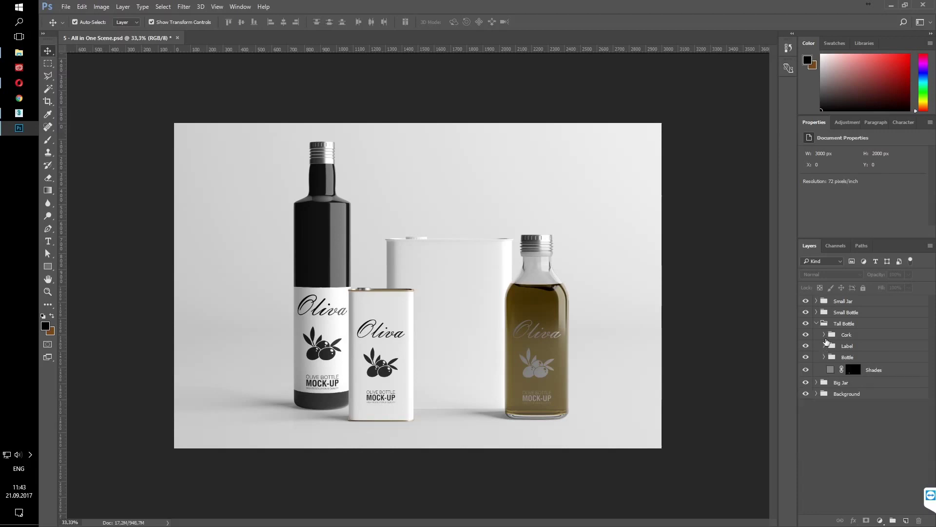
Step: Switch the tall bottle's cork from Metal to Plastic Glossy / Ceramic and collapse the Tall Bottle group
click(824, 335)
click(805, 346)
click(806, 368)
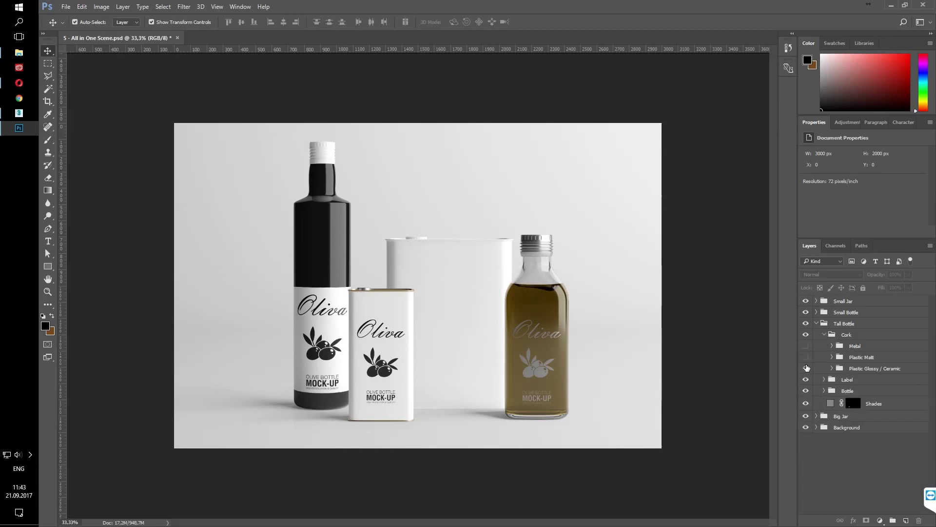
click(823, 335)
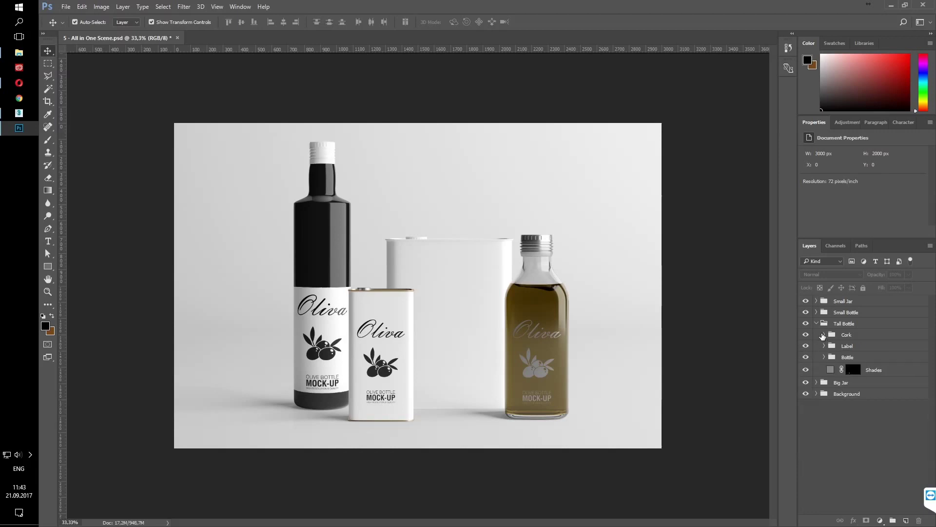
click(817, 323)
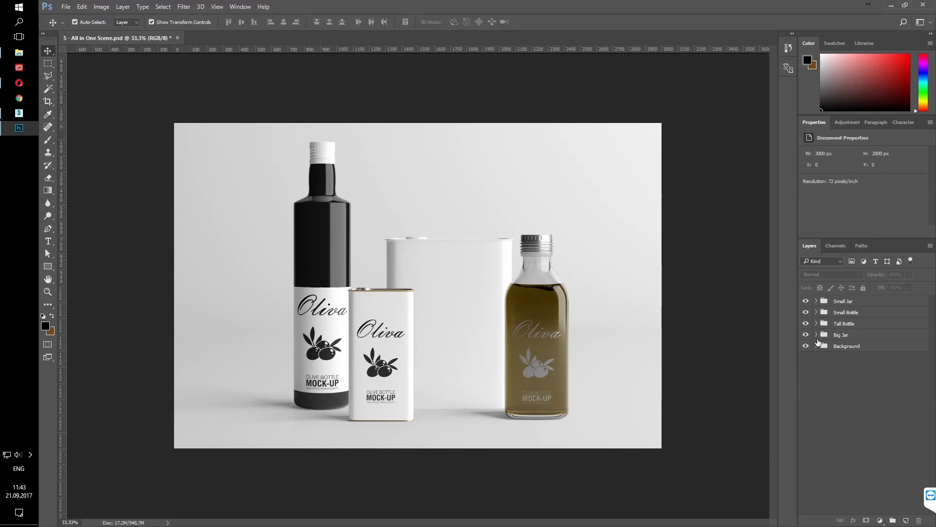
Step: Expand the Big Jar group, switch its cork to the Metal material and collapse the Cork subgroup
click(816, 335)
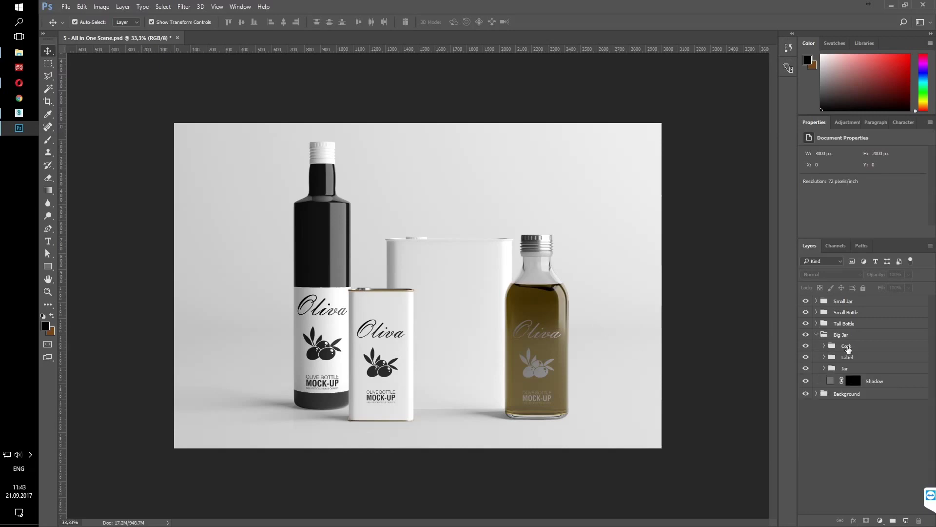
click(847, 346)
click(824, 346)
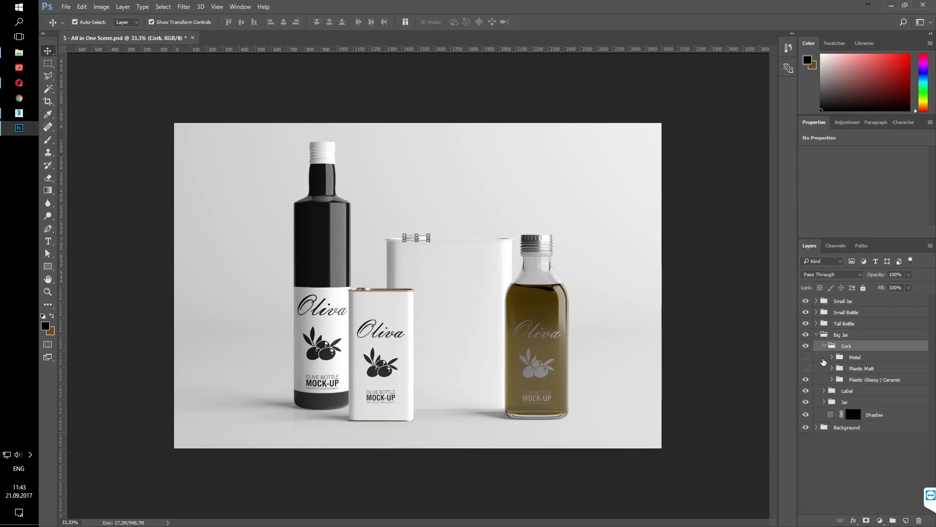
click(806, 369)
click(824, 345)
Step: Hide the big jar's Label group and turn on the Metal material in its Jar subgroup
click(824, 357)
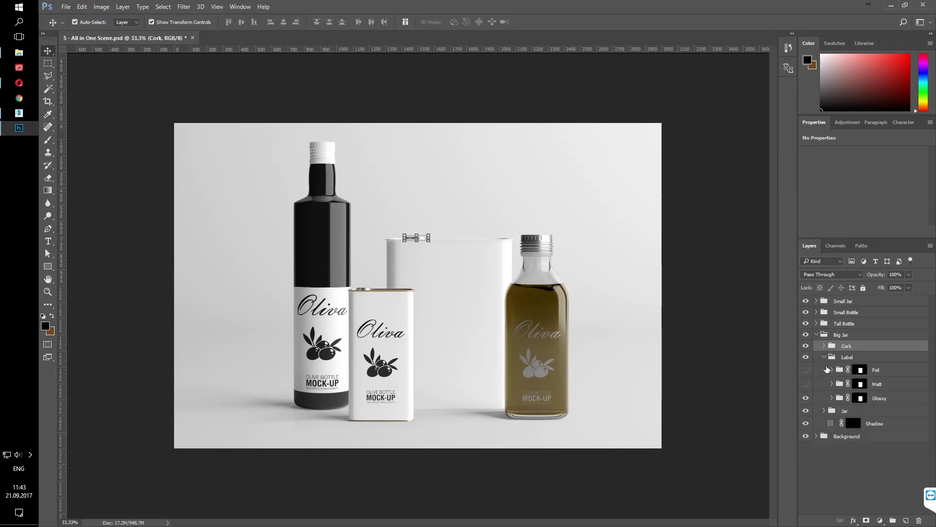
click(805, 357)
click(824, 357)
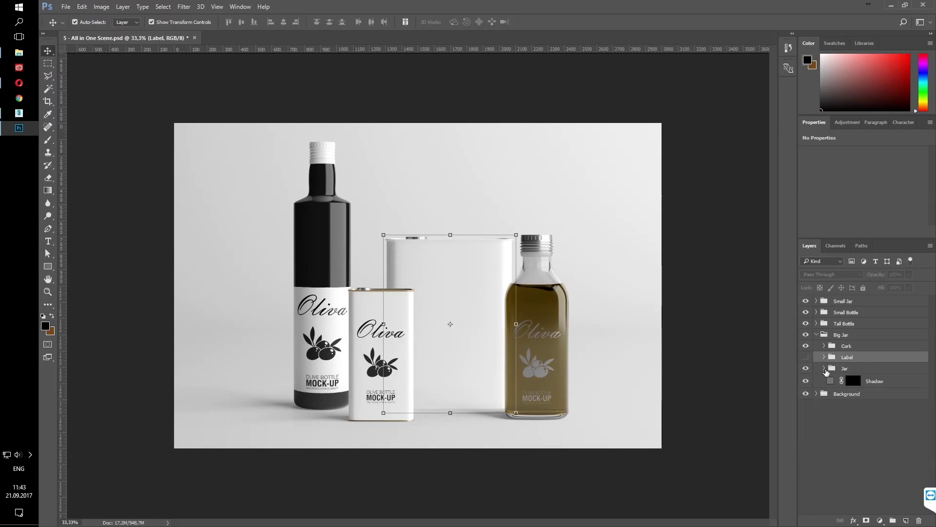
click(824, 368)
click(806, 379)
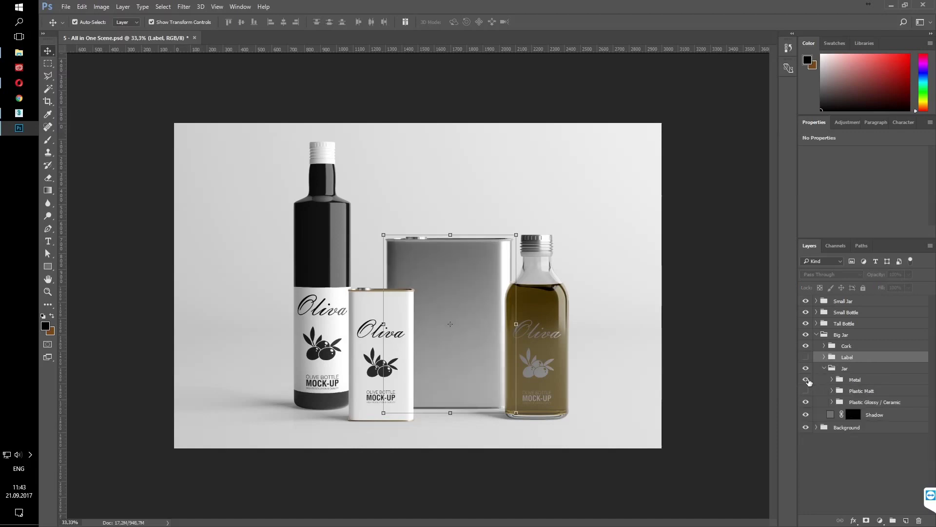
click(806, 391)
click(824, 368)
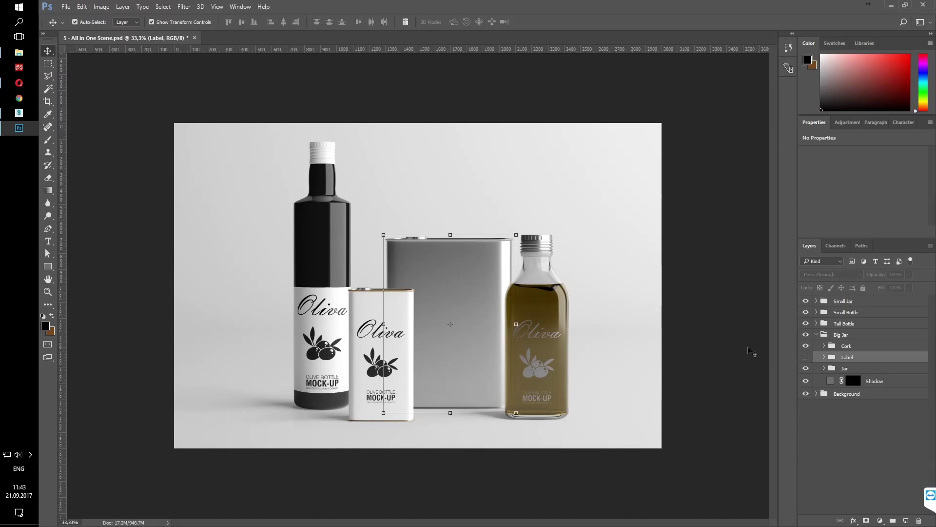
click(721, 346)
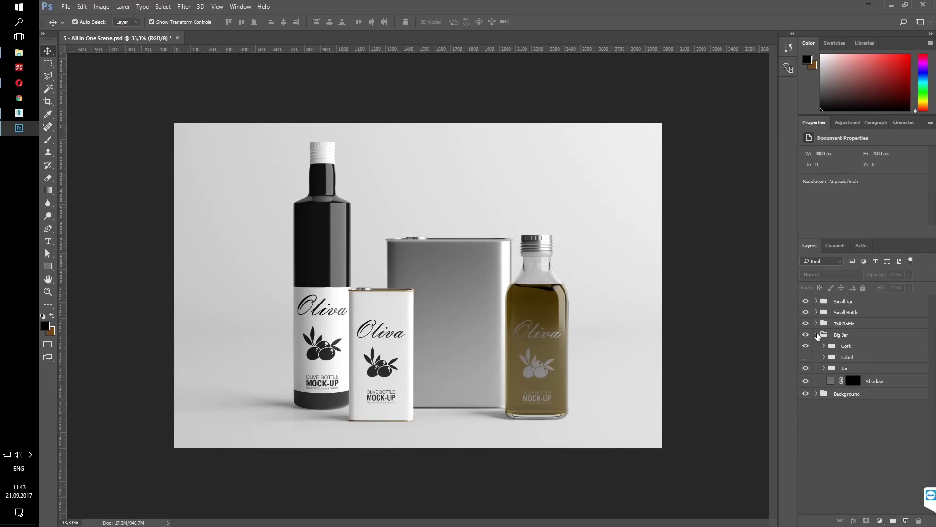
Step: Show the big jar's Label group again, switch the label from Glossy to Foil and expand the Foil subgroup
click(806, 357)
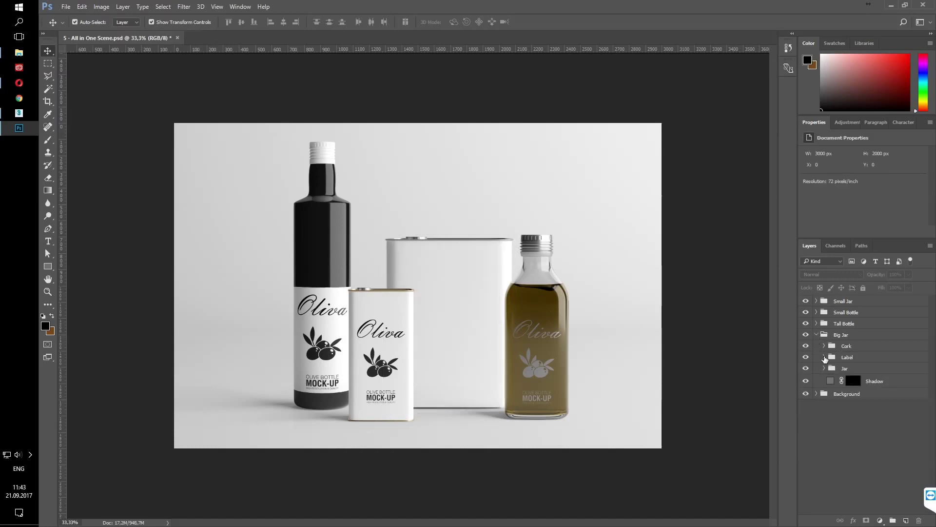
click(824, 357)
click(833, 398)
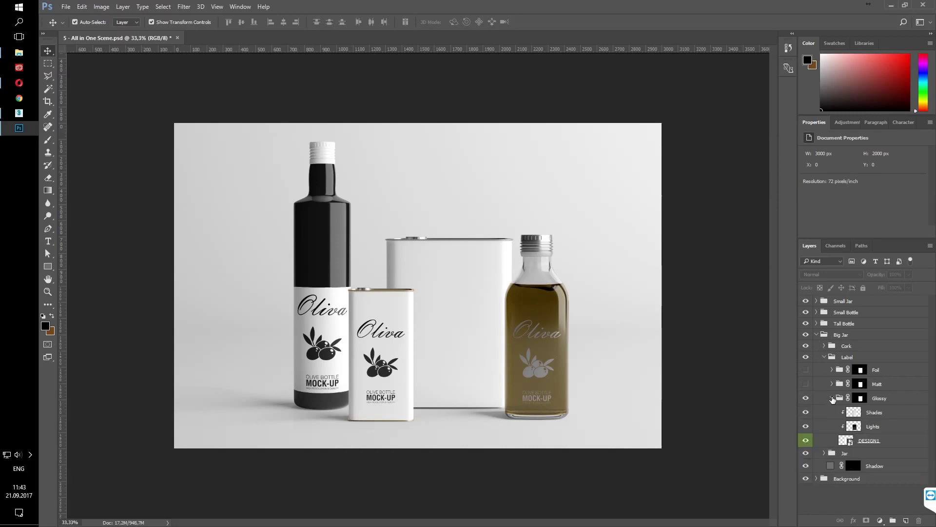
click(832, 398)
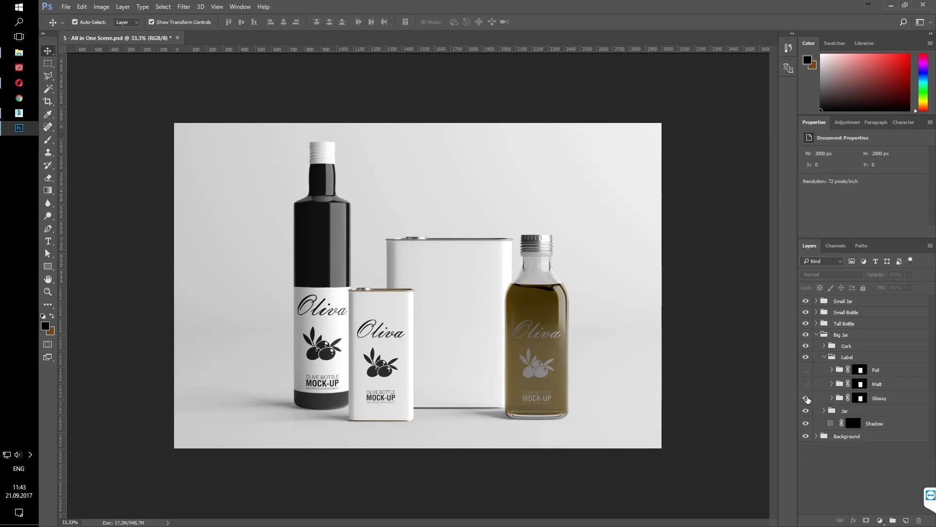
click(806, 398)
click(806, 369)
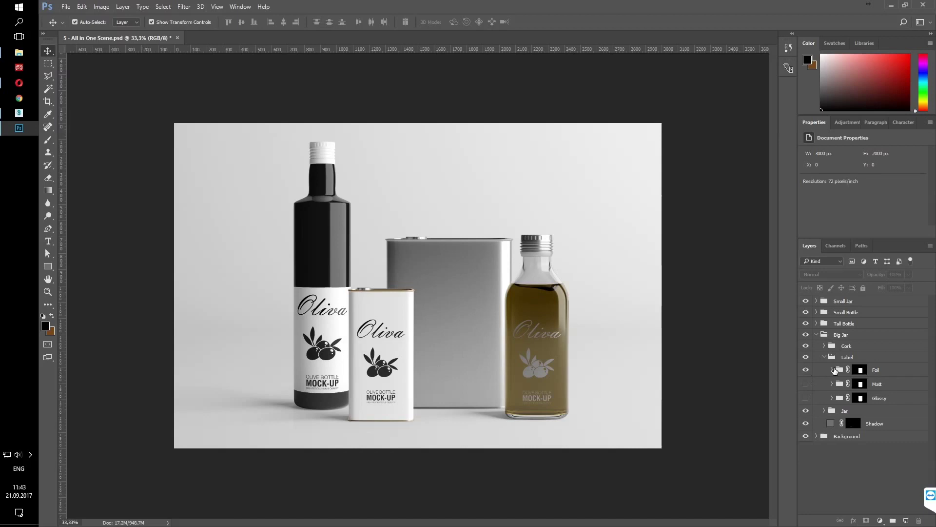
click(832, 370)
Step: Open the DESIGN smart object of the big jar's foil label and place Big Jar Foil.psd in it as an embedded file
click(843, 426)
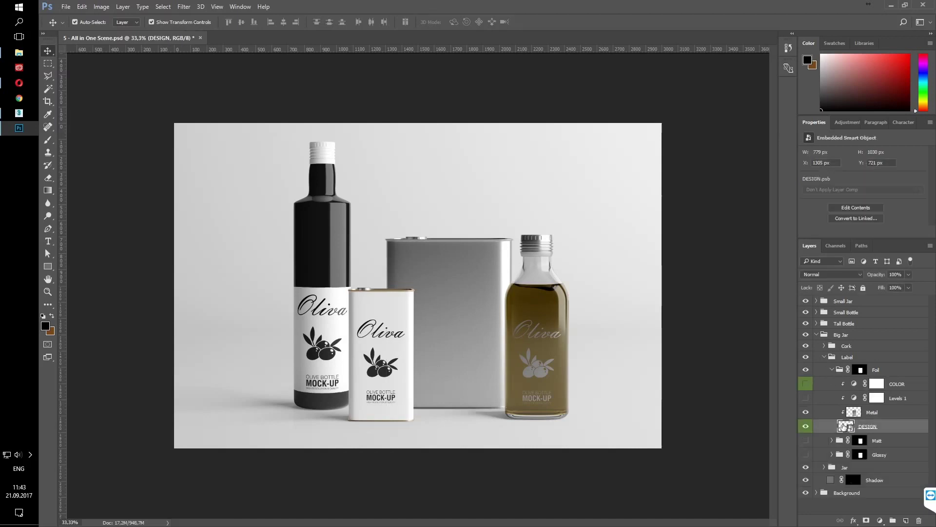
double_click(843, 426)
click(65, 6)
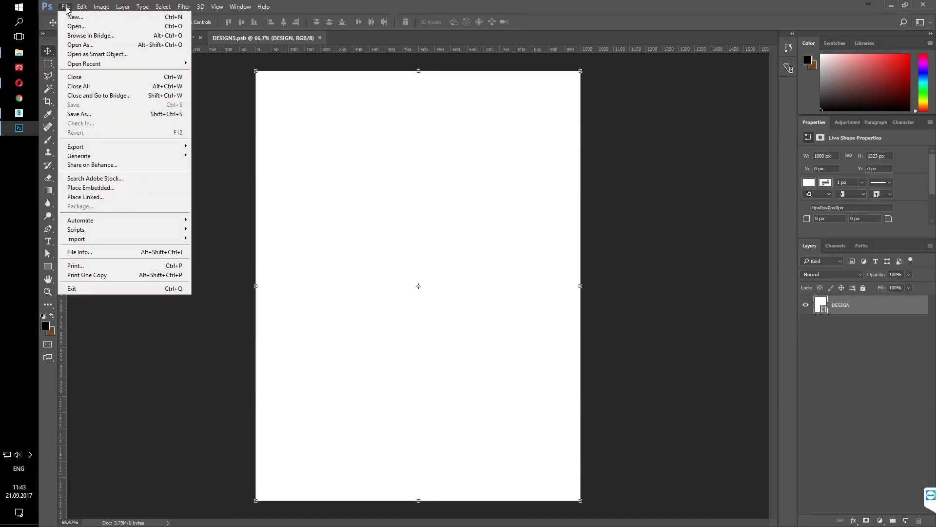
click(100, 189)
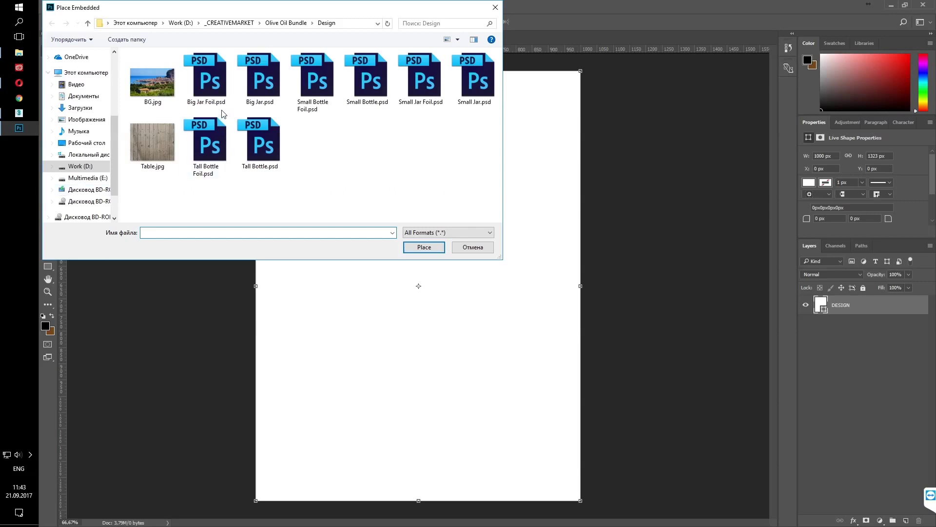
click(218, 87)
double_click(218, 87)
key(Return)
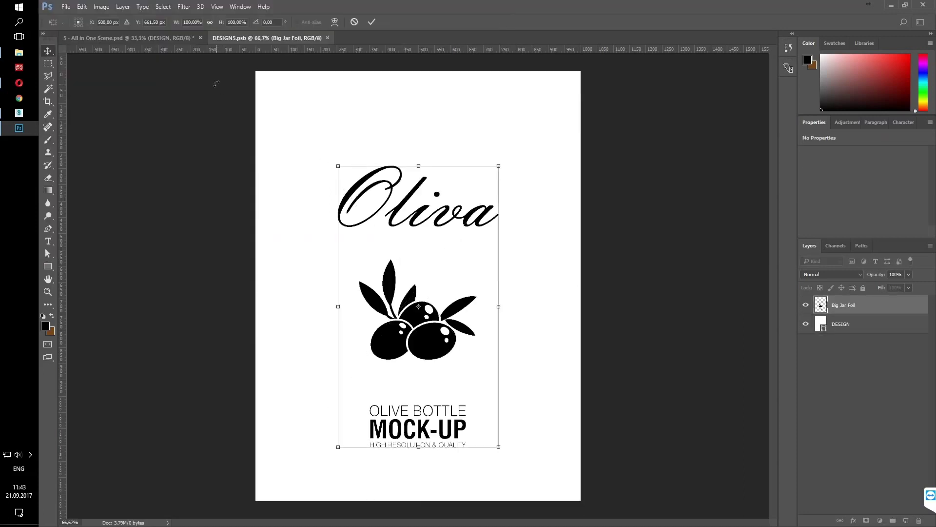
Step: Hide the white DESIGN shape under the big jar artwork, then save and close the smart object
click(805, 324)
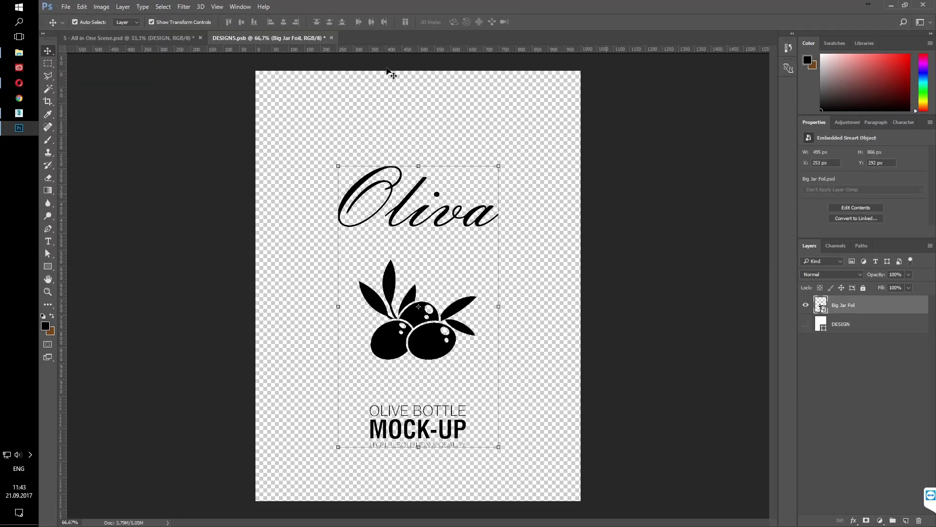
click(332, 38)
click(448, 202)
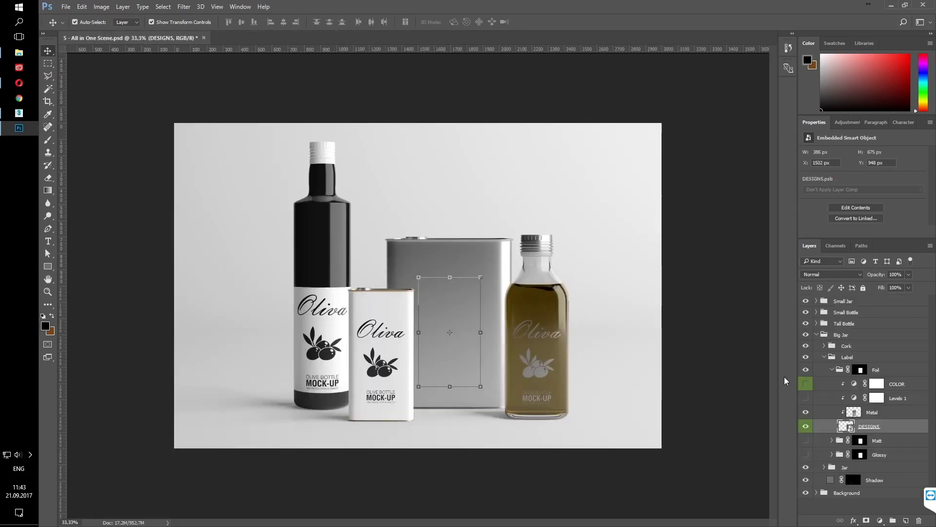
Step: Turn on Levels 1 for the big jar's foil label and set its midtone level to 0.75
click(806, 398)
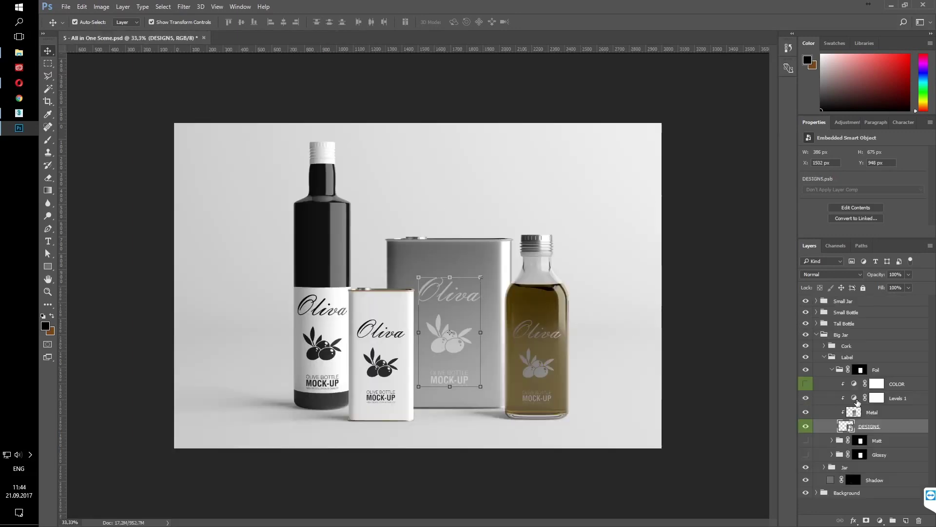
click(883, 398)
drag(846, 226, 874, 224)
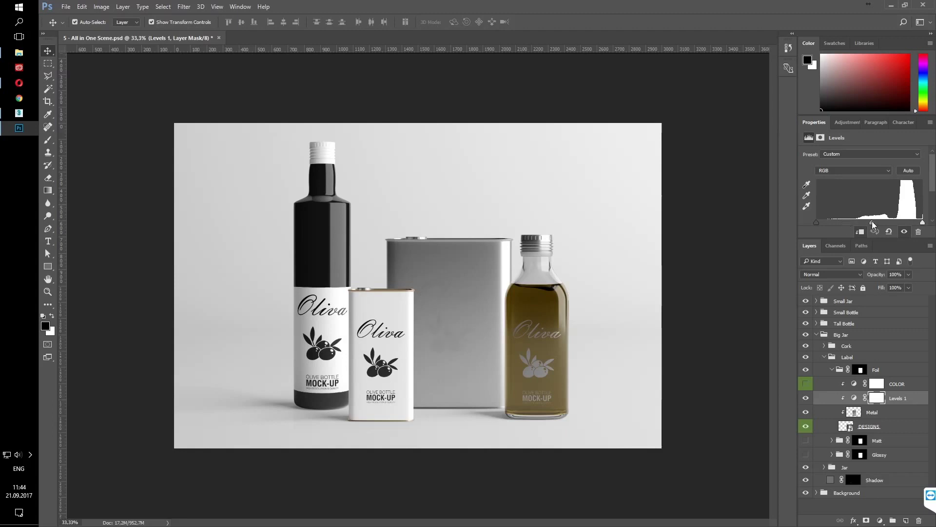
scroll(874, 222, down, 1)
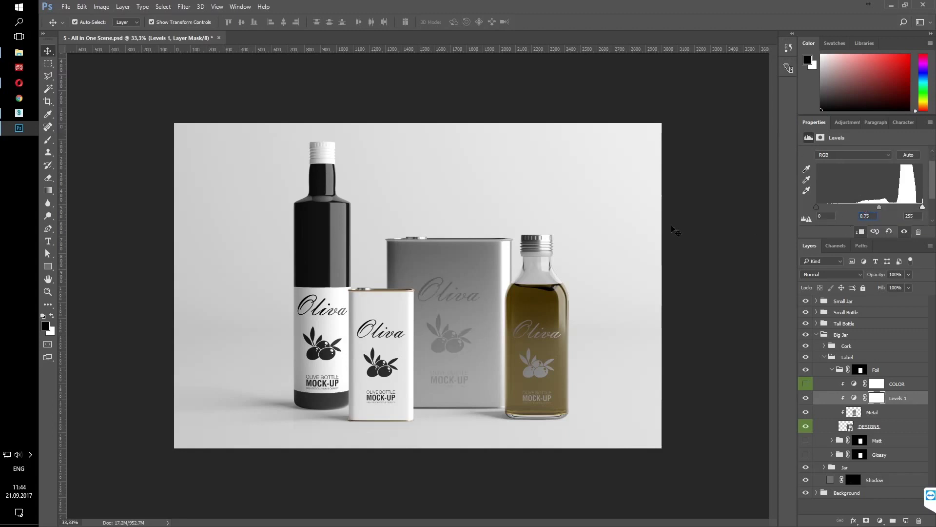
click(715, 226)
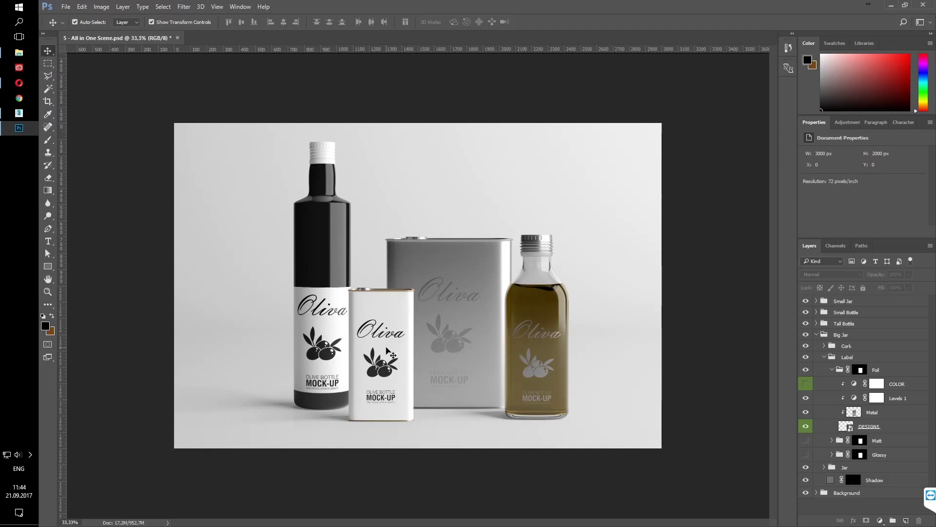
Step: Collapse the big jar's Foil and Label subgroups and the Big Jar group
click(831, 370)
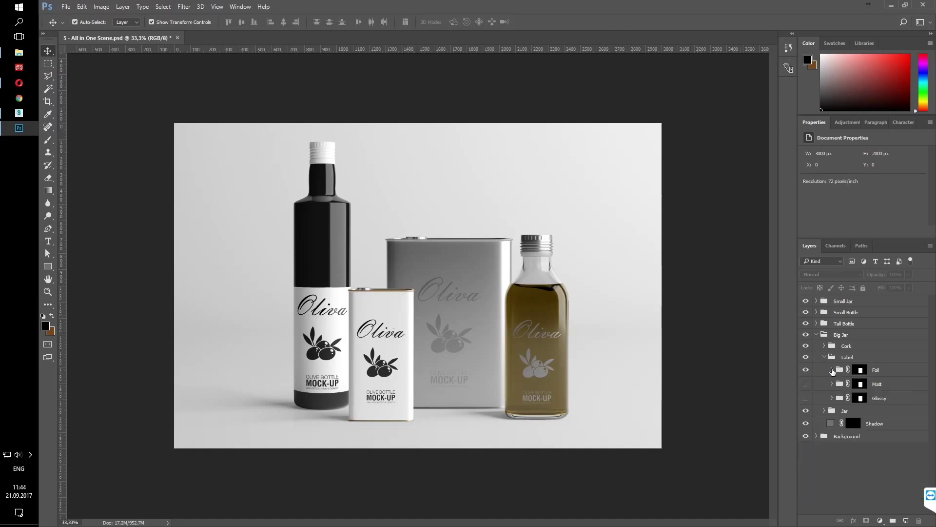
click(824, 357)
click(820, 335)
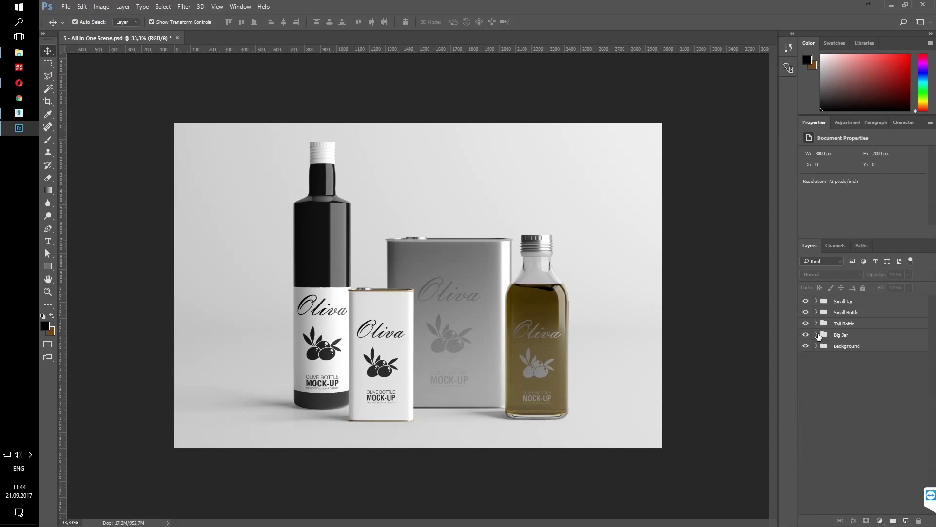
Step: Expand the Small Jar group, switch its label from Glossy to Foil and expand the Foil subgroup
click(817, 301)
click(817, 301)
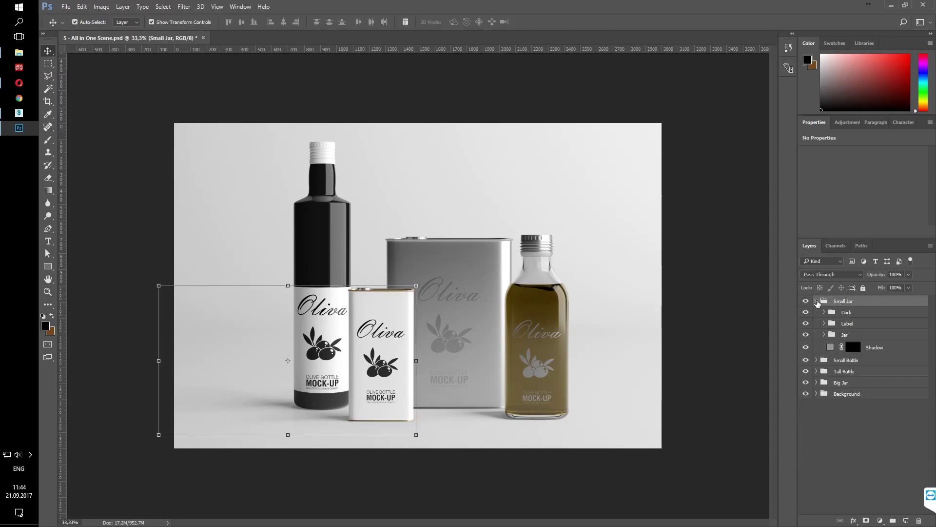
click(825, 312)
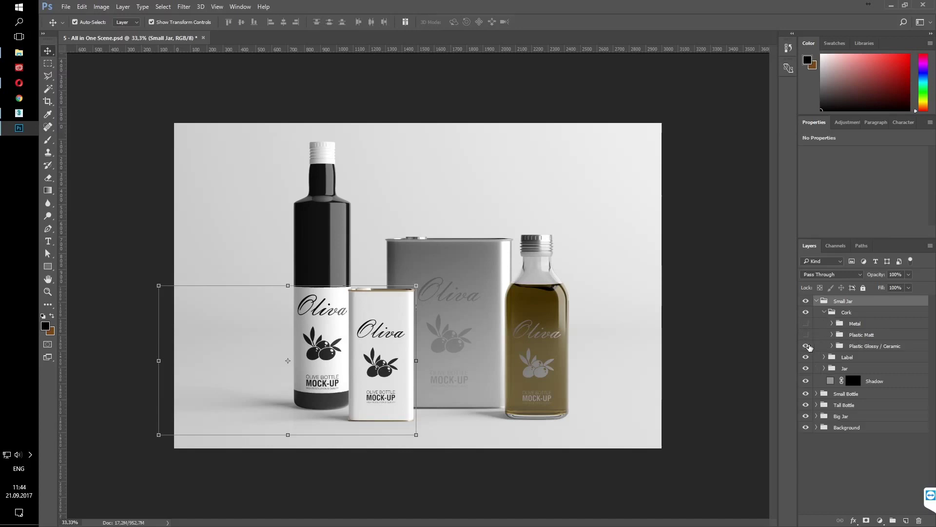
click(824, 312)
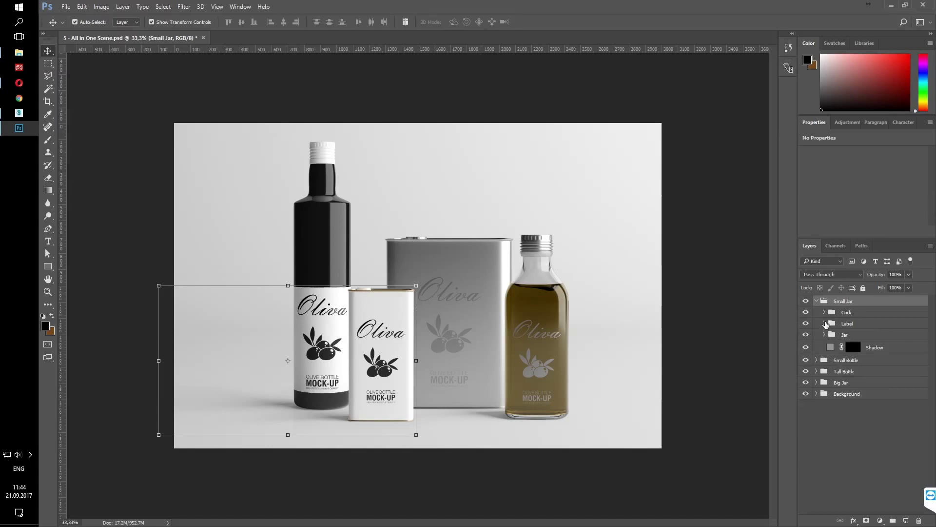
click(824, 324)
click(806, 364)
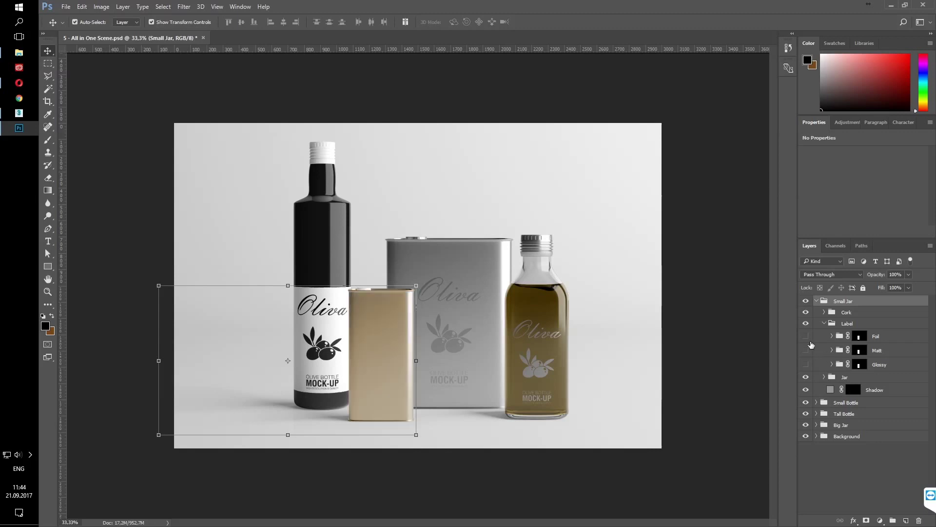
click(806, 336)
click(832, 336)
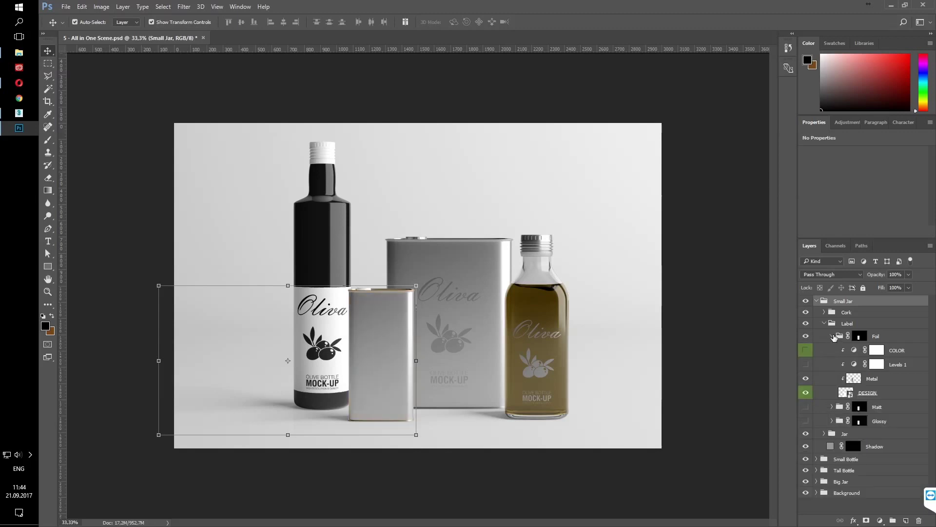
Step: Open the DESIGN smart object of the small jar's foil label and place Small Jar Foil.psd in it as an embedded file
double_click(844, 393)
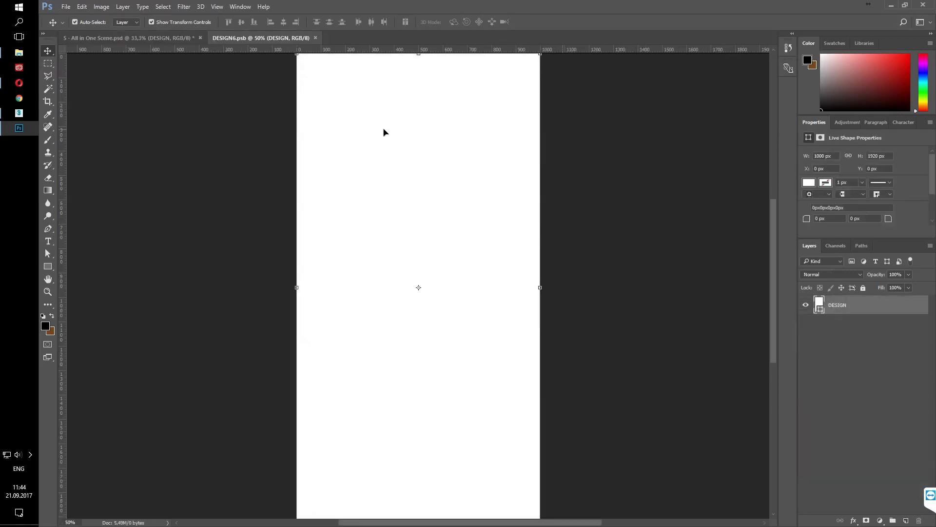
click(65, 7)
click(96, 191)
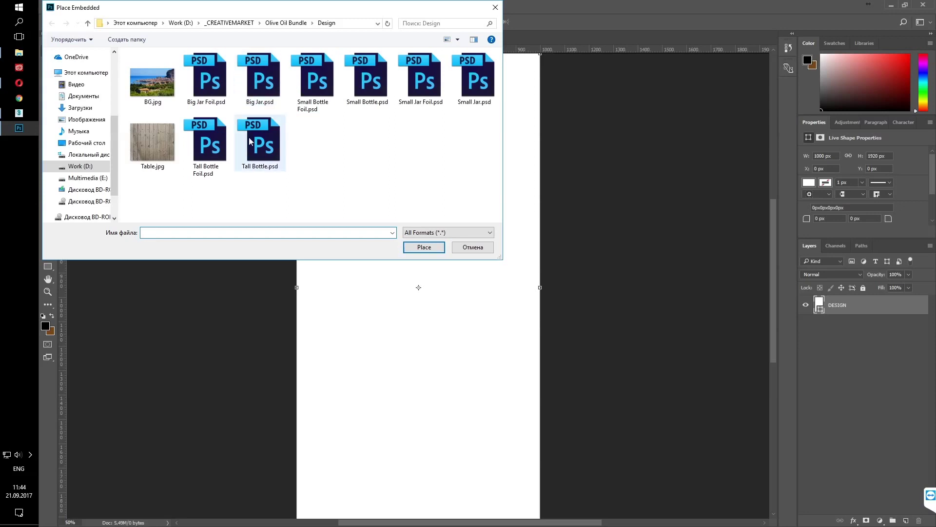
double_click(416, 84)
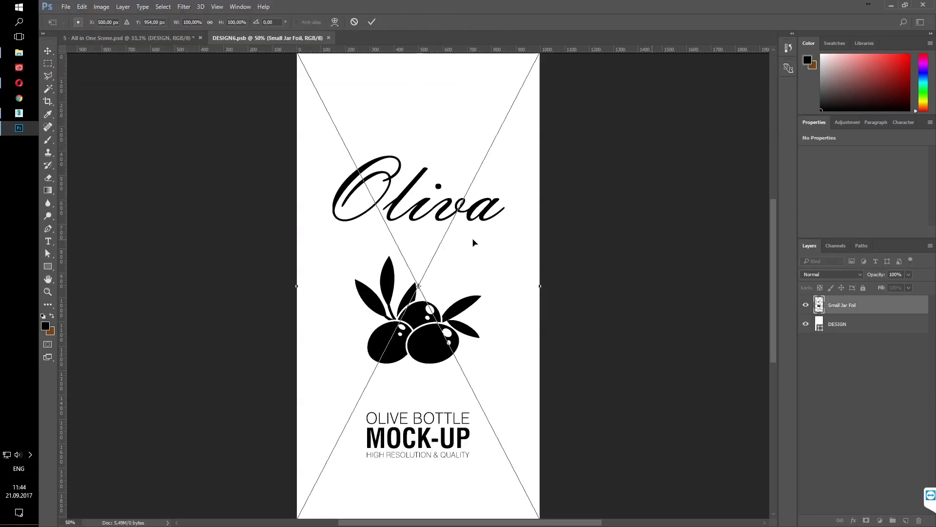
key(Return)
Step: Hide the white DESIGN shape under the small jar artwork, and save and close the smart object
click(806, 323)
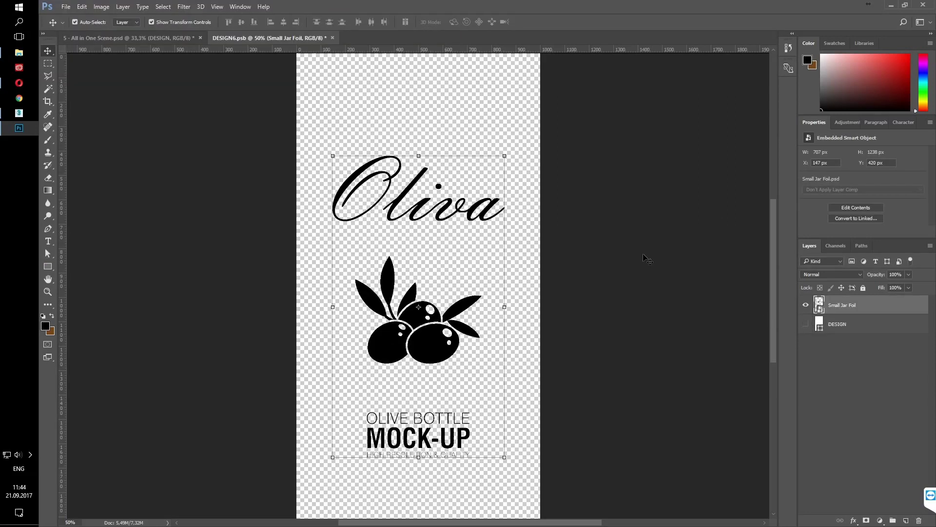
click(333, 37)
click(485, 210)
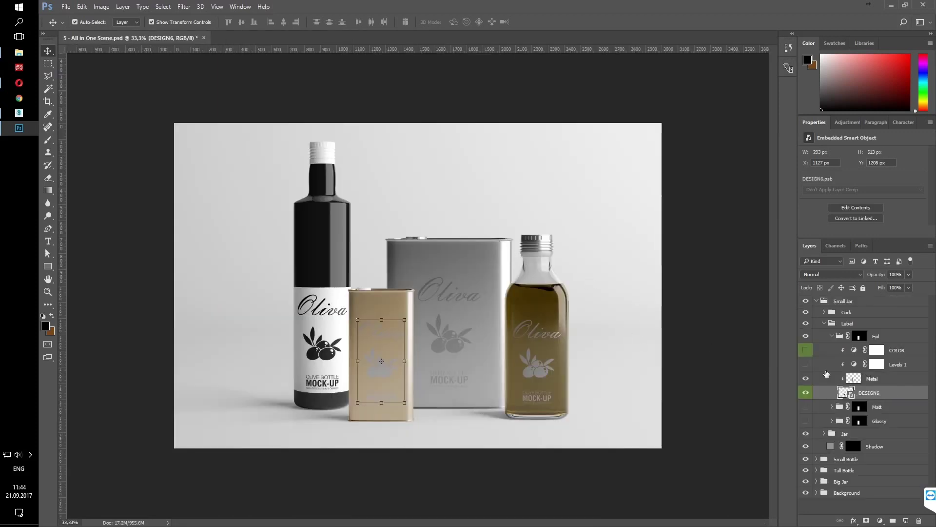
Step: Turn on the Levels 1 adjustment for the small jar's foil label and deselect the layer
click(806, 364)
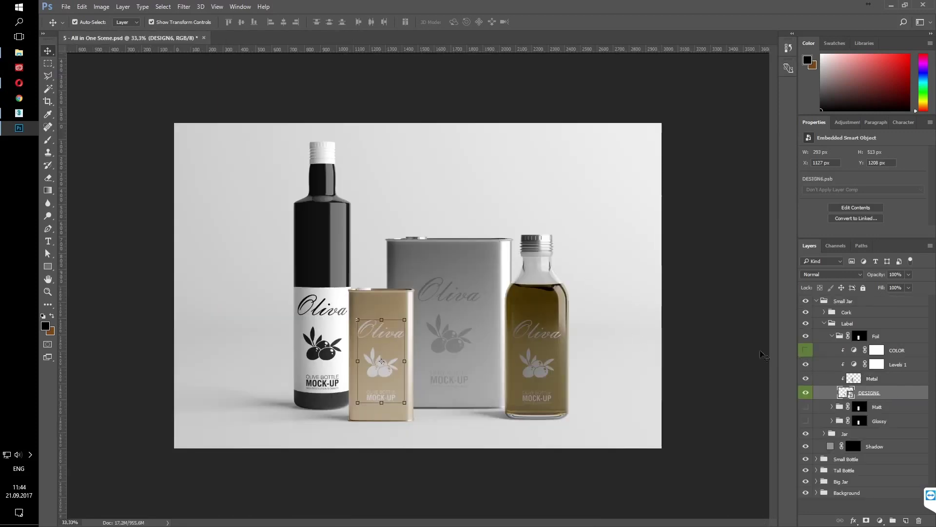
click(736, 350)
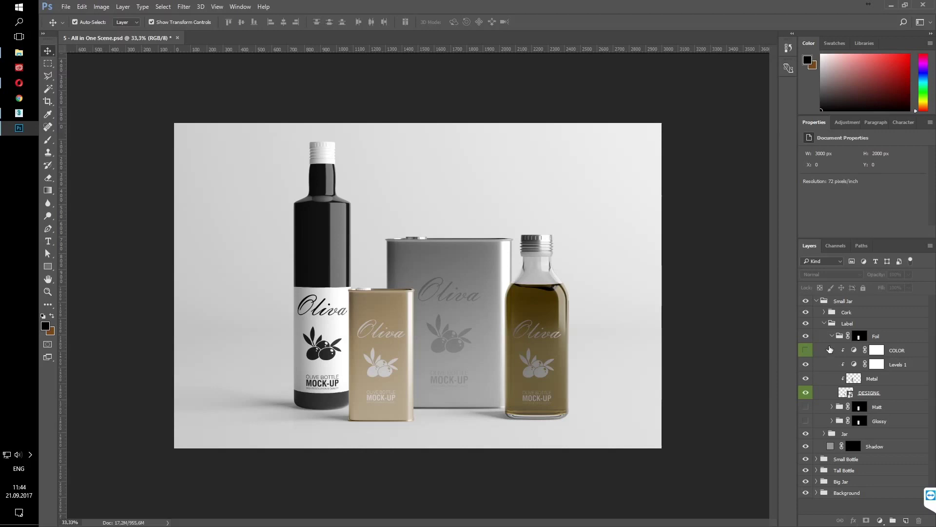
Step: Collapse the Small Jar group with its label subgroups, and expand the Background group and its Simple Color subgroup
click(832, 336)
click(824, 323)
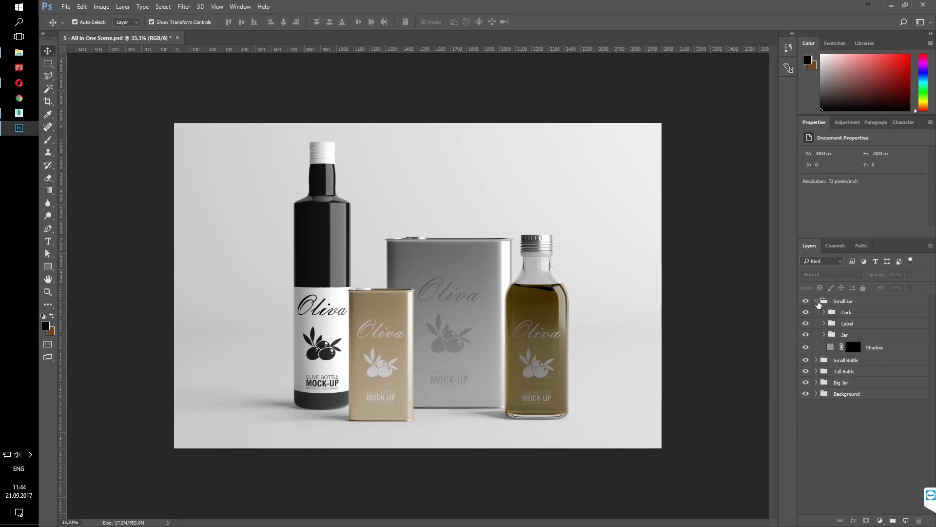
click(818, 301)
click(825, 347)
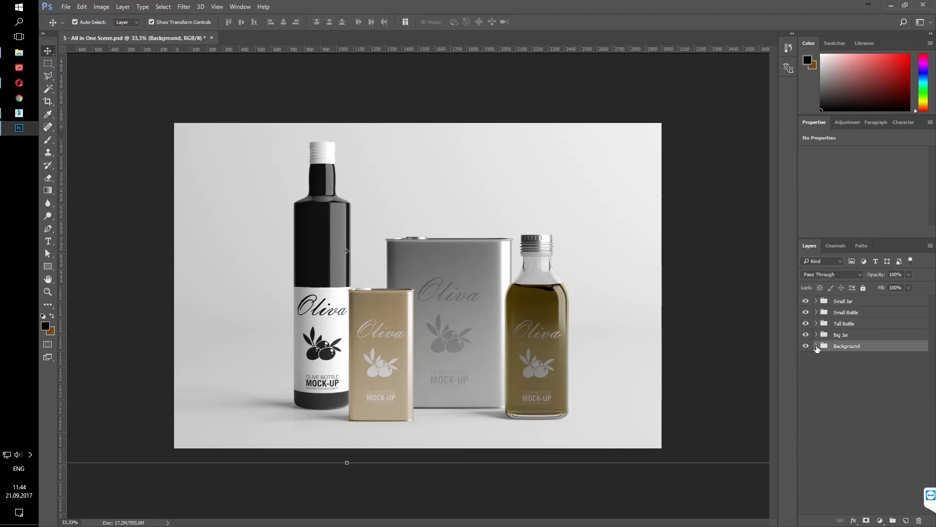
click(817, 346)
click(824, 360)
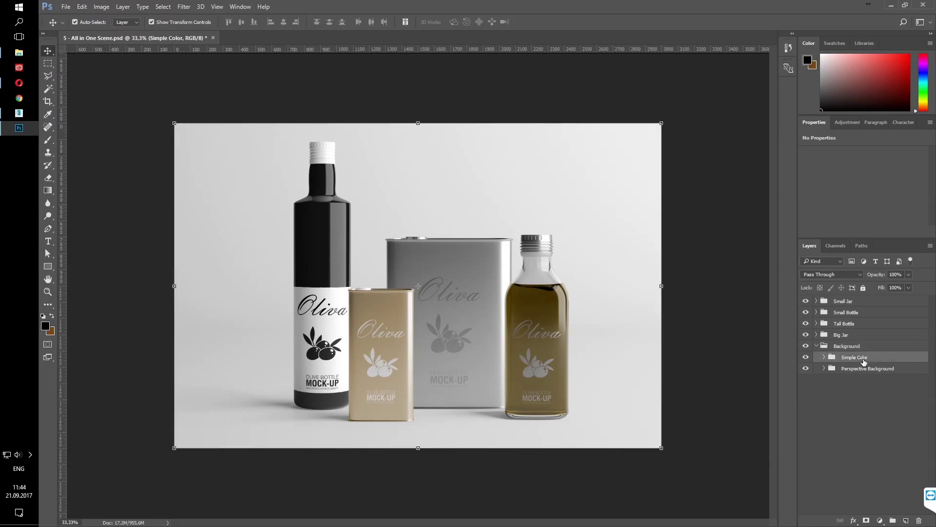
click(824, 359)
Step: Try dark red, near-black and dark gray shades for the Background Color fill, and cancel the color change
double_click(838, 398)
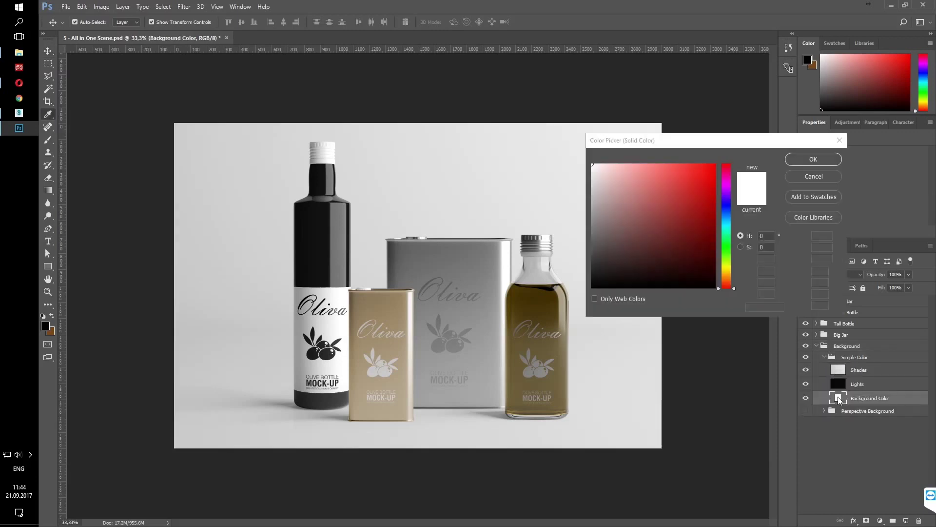
drag(596, 218, 664, 217)
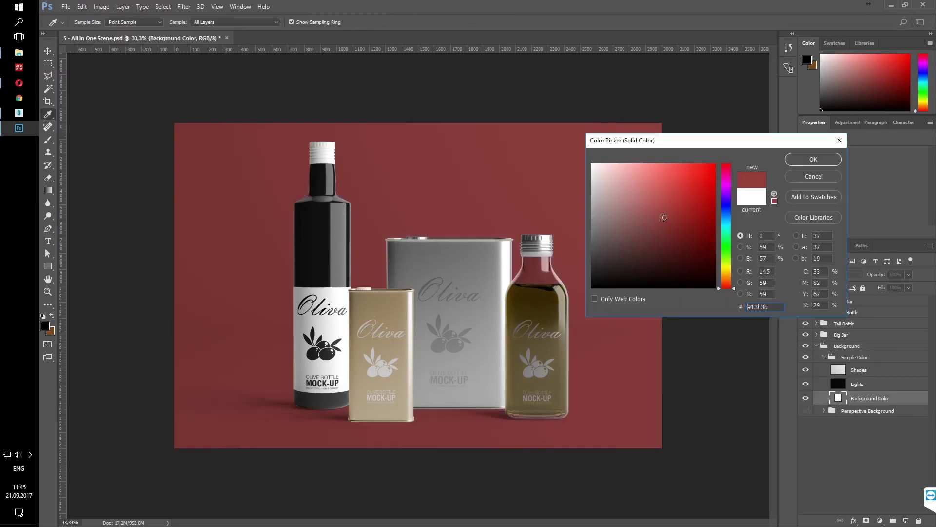
click(334, 269)
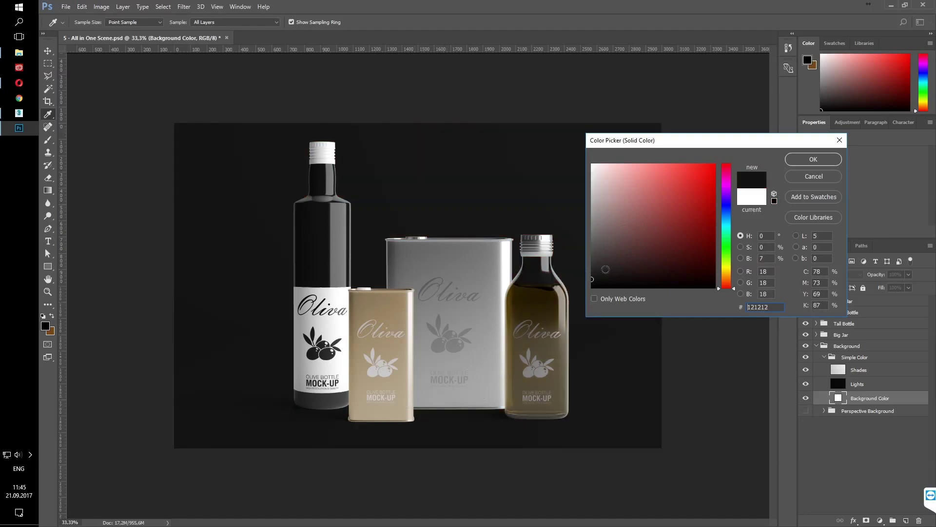
drag(605, 269, 575, 250)
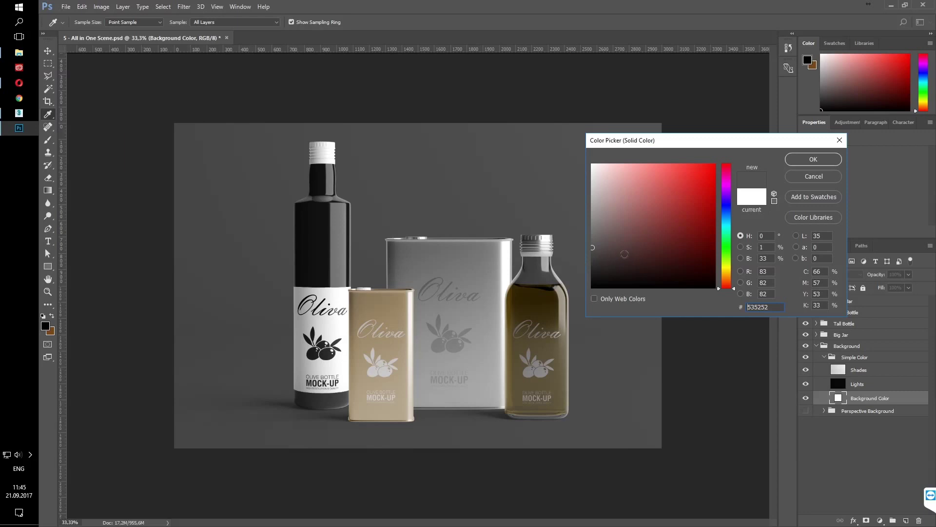
click(805, 178)
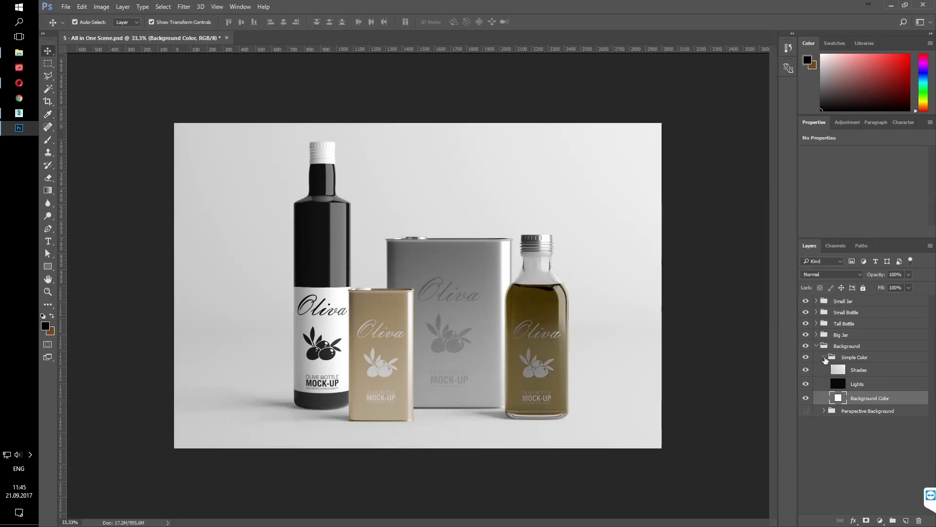
Step: Collapse and hide the Simple Color group, and turn on and expand the Perspective Background group
click(827, 359)
click(824, 358)
click(805, 357)
click(806, 368)
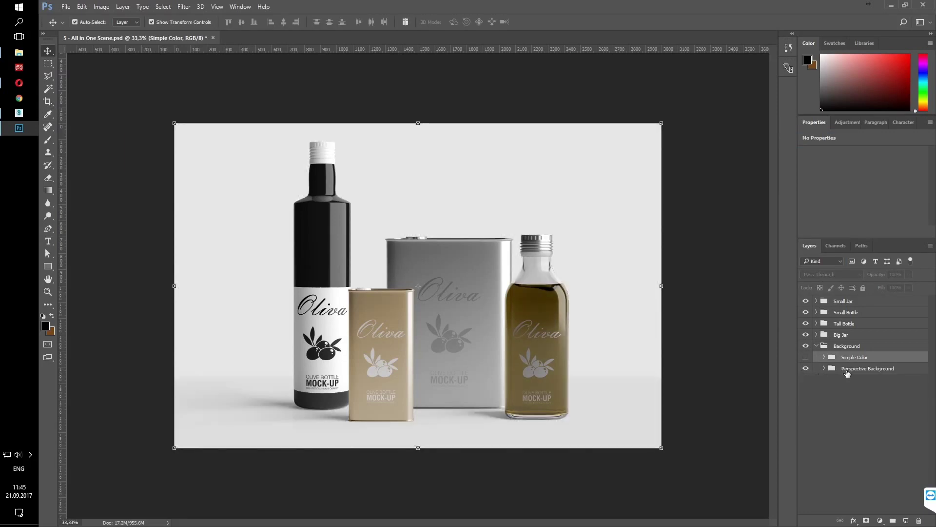
click(848, 373)
click(824, 369)
Step: Open the Table smart object, assigning the working RGB profile, and place Table.jpg in it as an embedded file
click(848, 384)
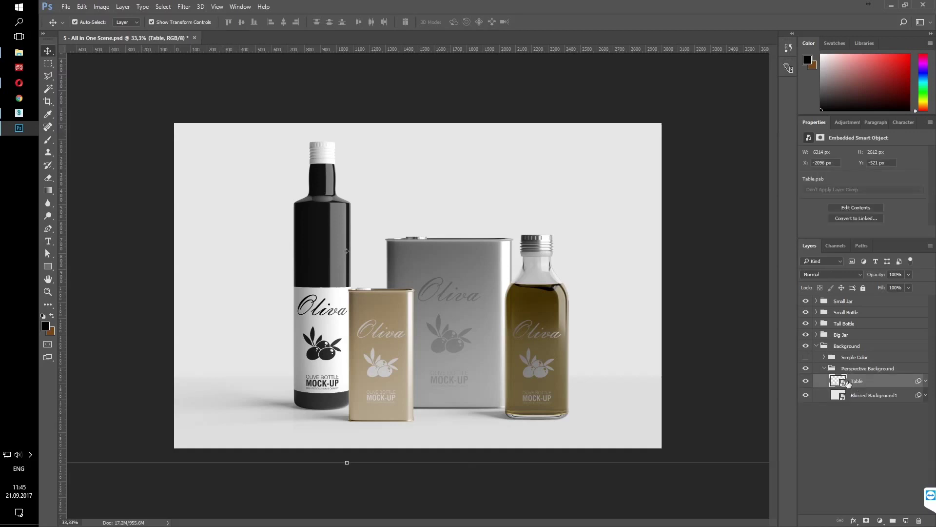
double_click(838, 382)
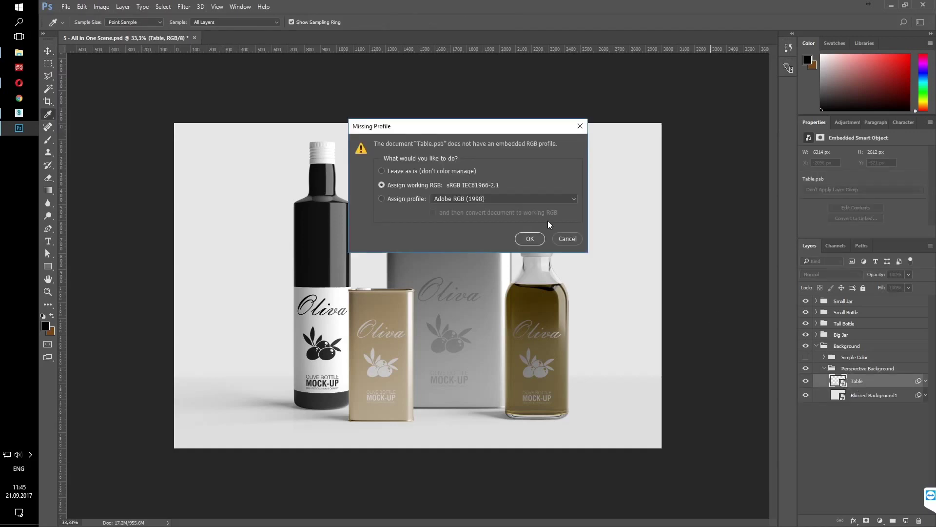
click(529, 239)
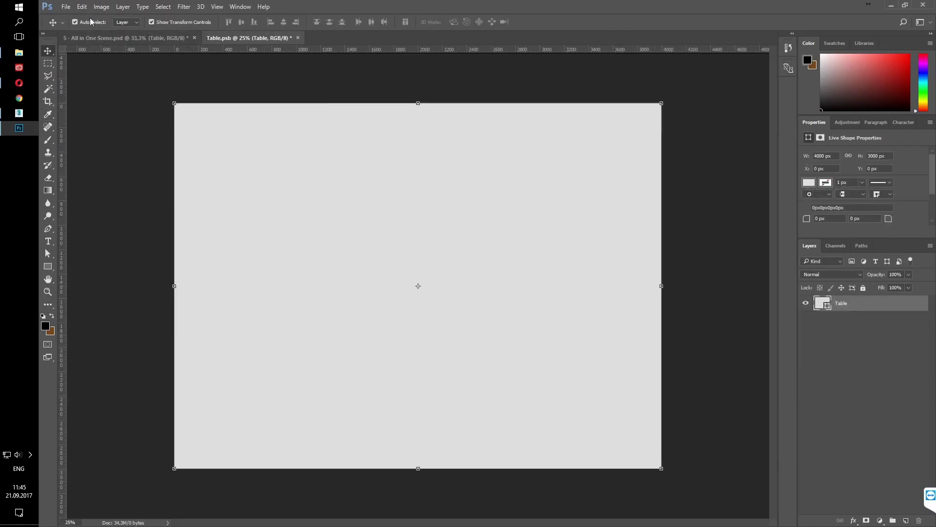
click(66, 6)
click(98, 188)
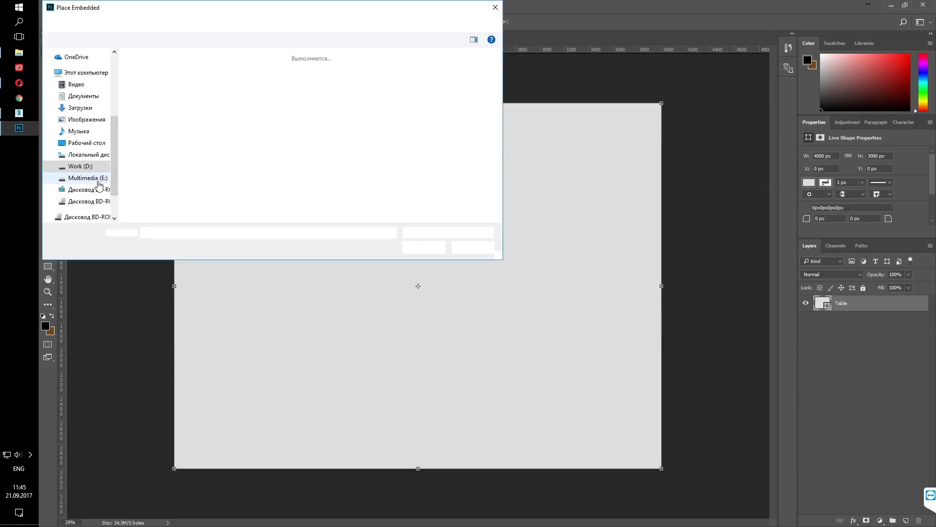
double_click(148, 143)
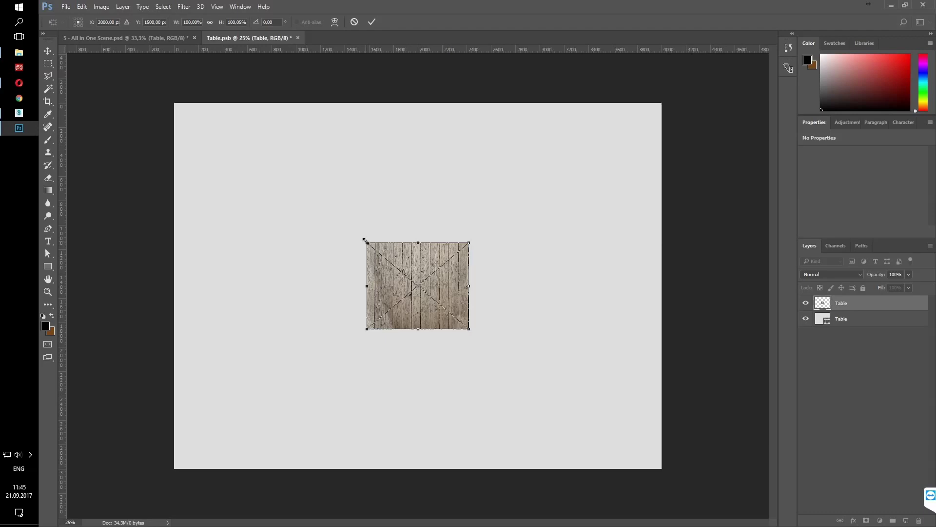
Step: Enlarge the wood texture to about 4378 px wide so it covers the canvas, and save and close the Table smart object
drag(365, 242, 133, 78)
key(Return)
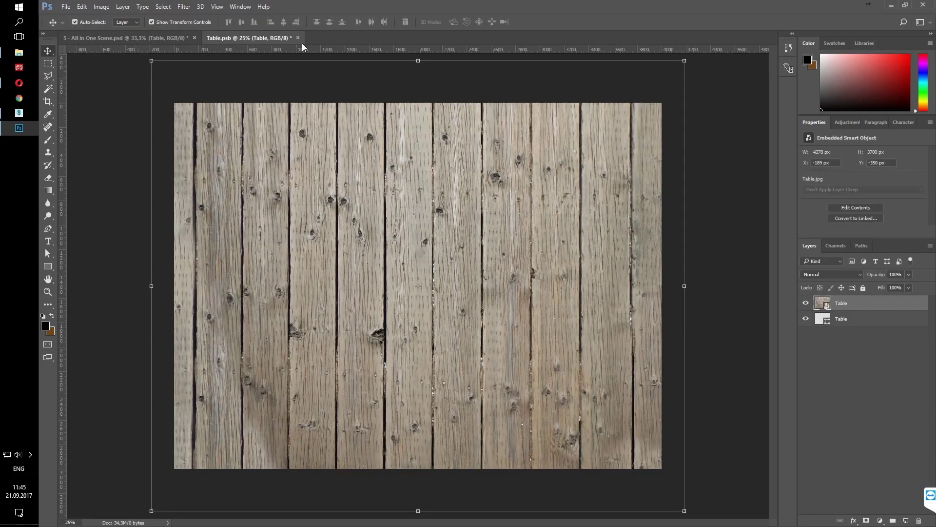
click(298, 38)
click(439, 203)
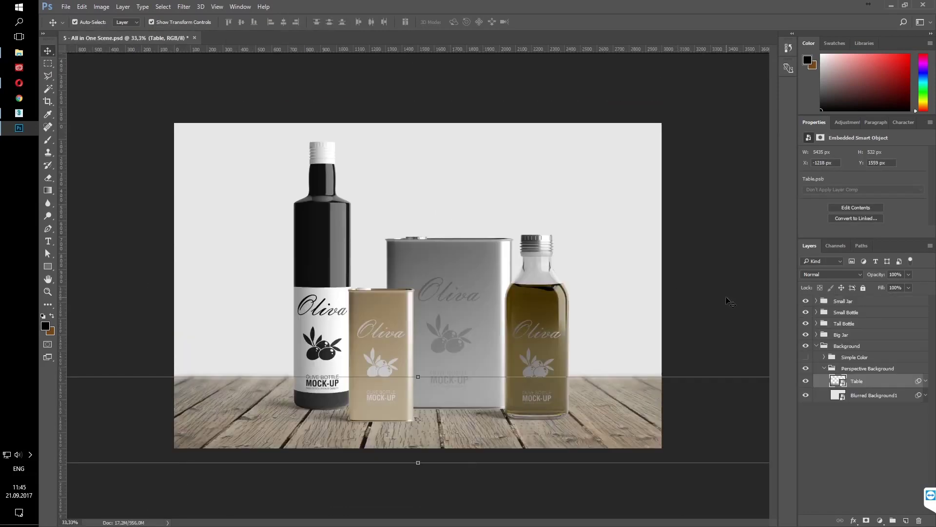
click(732, 303)
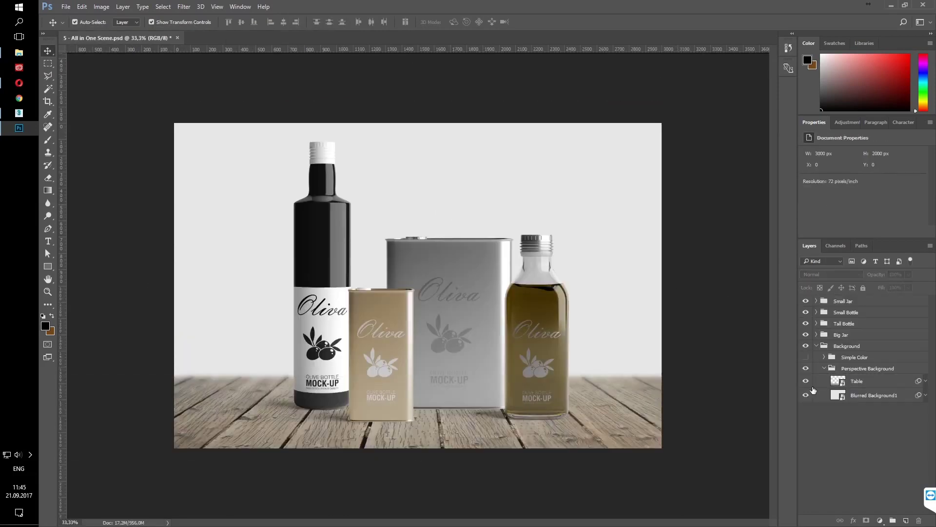
Step: Open the Blurred Background1 smart object and place BG.jpg in it as an embedded file
double_click(838, 395)
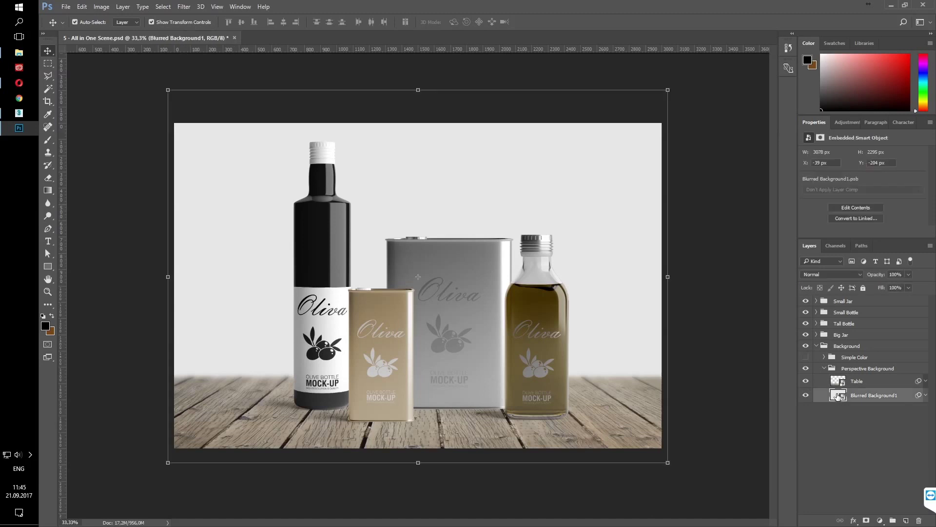
click(529, 245)
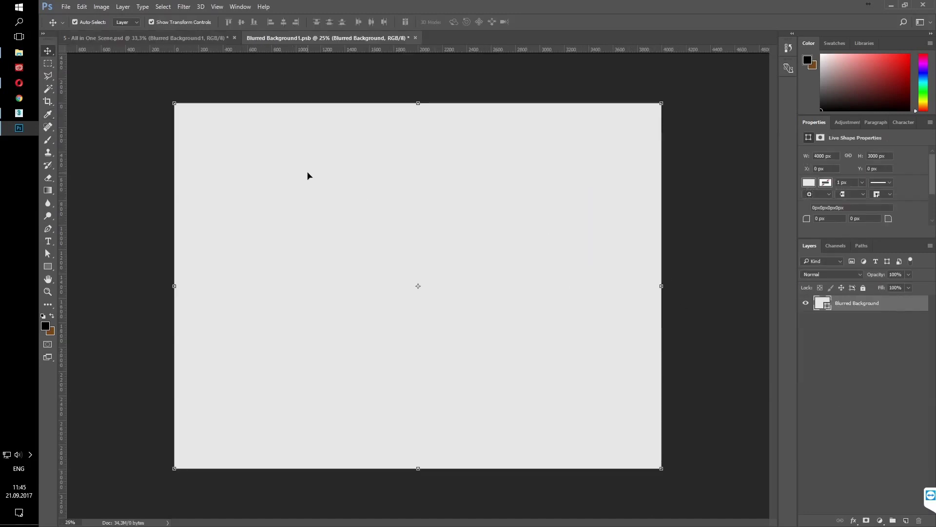
click(66, 7)
click(108, 190)
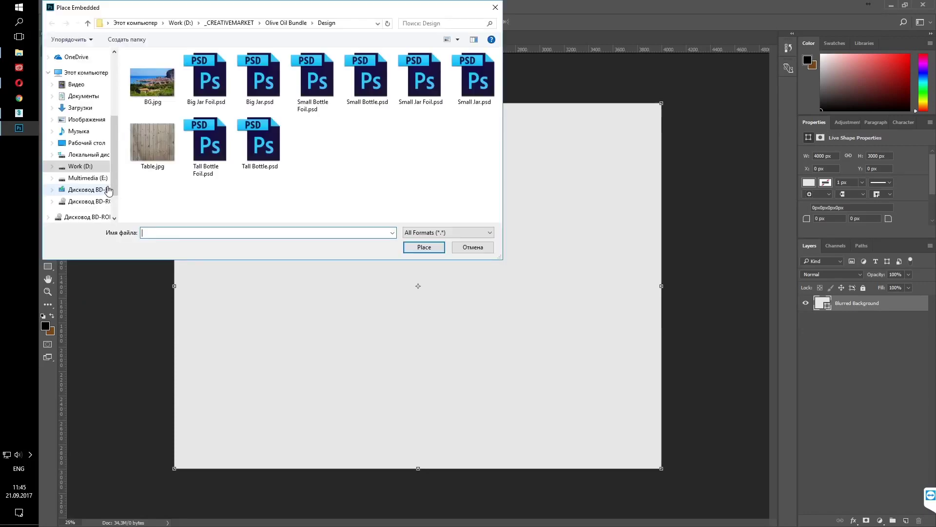
double_click(154, 88)
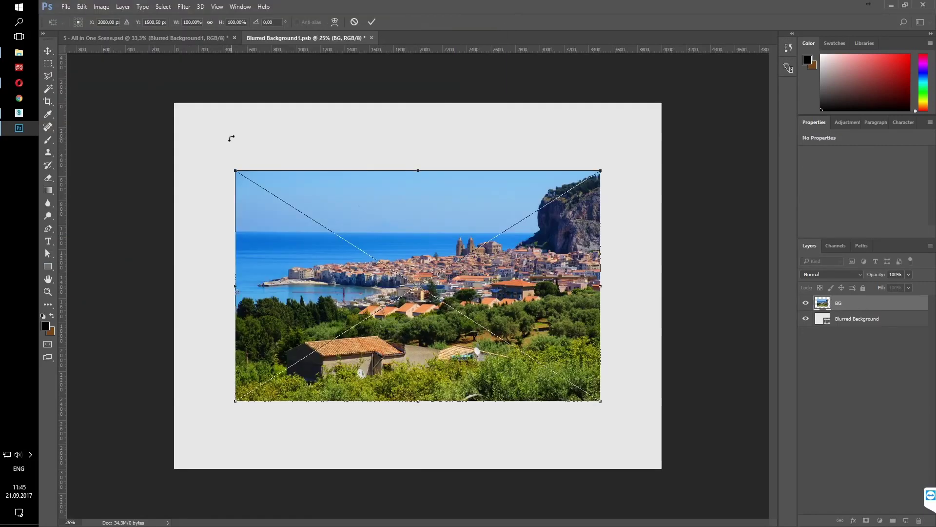
Step: Scale the placed coastal town photo to about 165% to cover the canvas, save the smart object and return to the scene document
drag(236, 171, 129, 77)
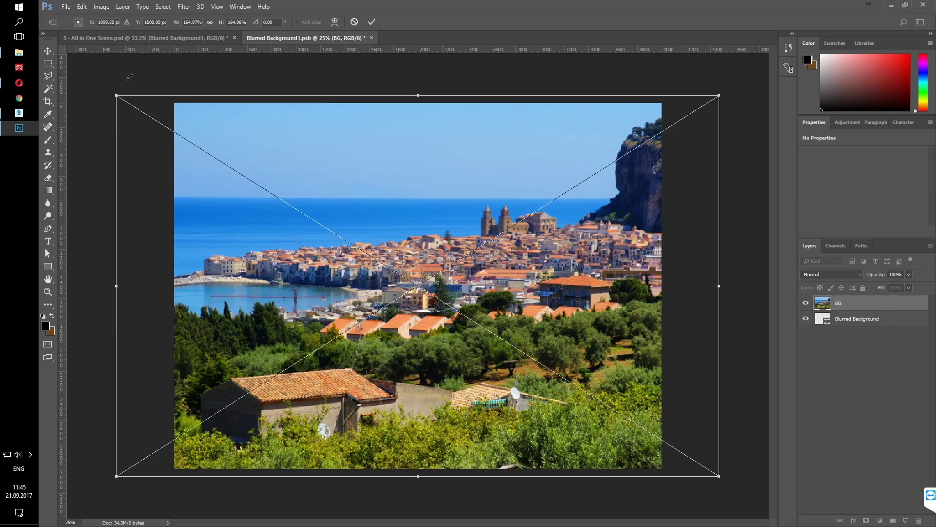
key(Return)
key(ctrl+s)
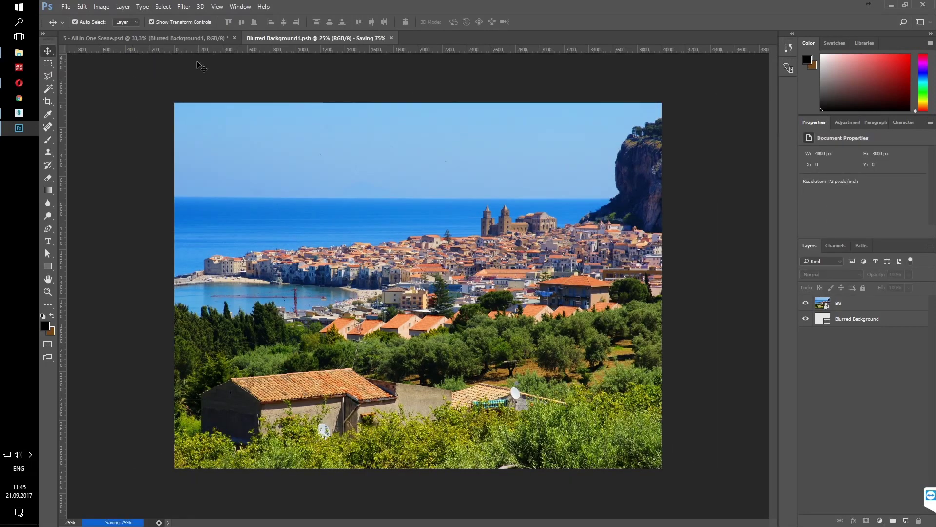
click(185, 41)
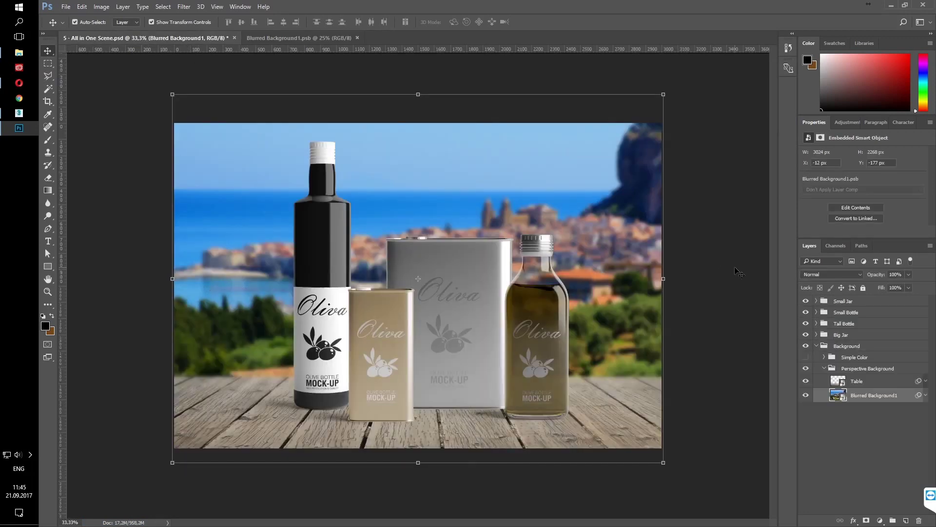
Step: Set the Gaussian Blur smart filter on the Blurred Background1 layer to a radius of 30 pixels and deselect the layer
click(926, 395)
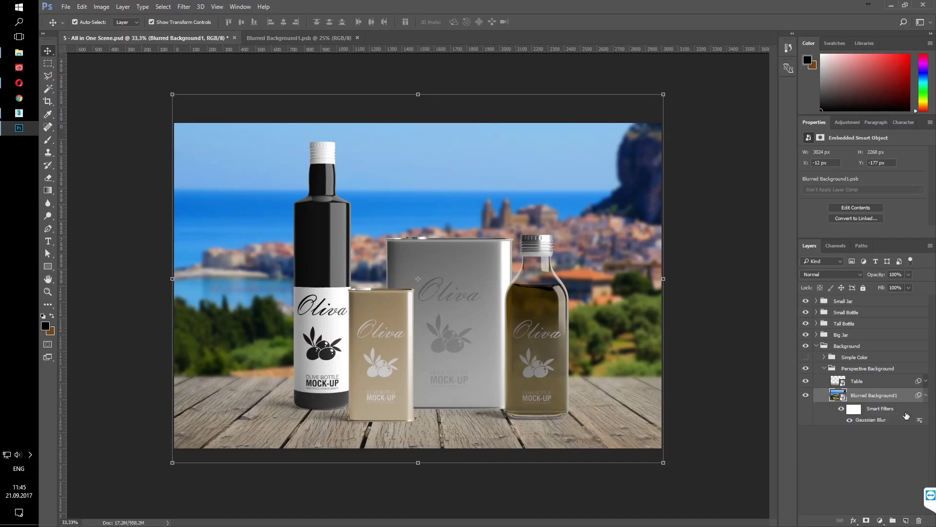
double_click(871, 420)
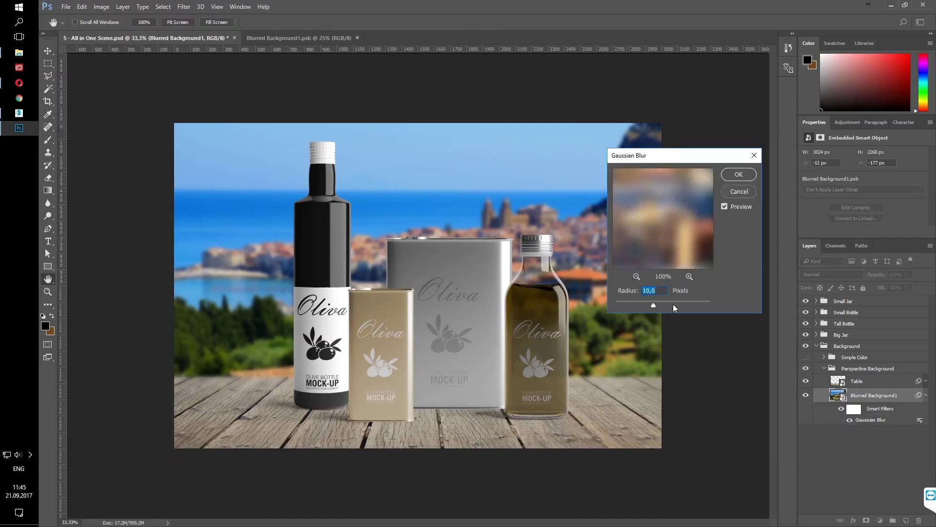
drag(672, 304, 670, 304)
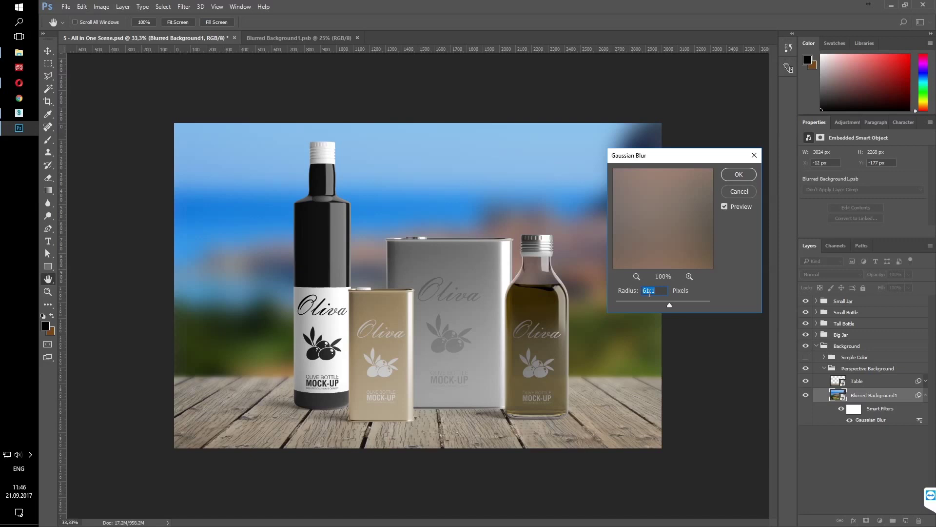
text(30)
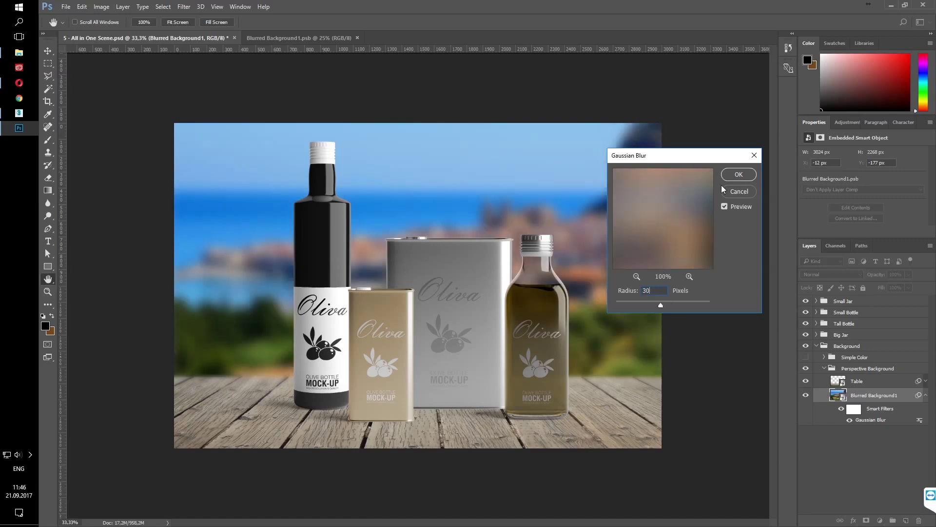
click(736, 175)
click(736, 179)
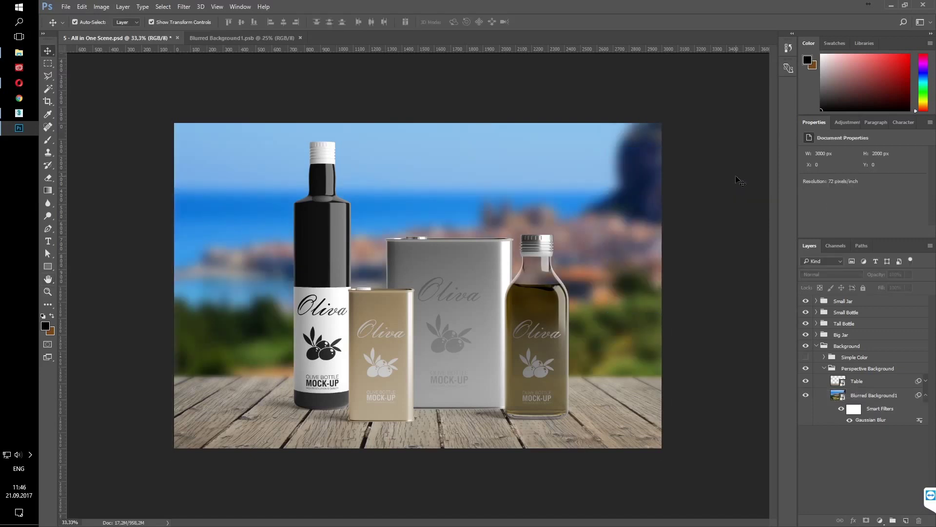